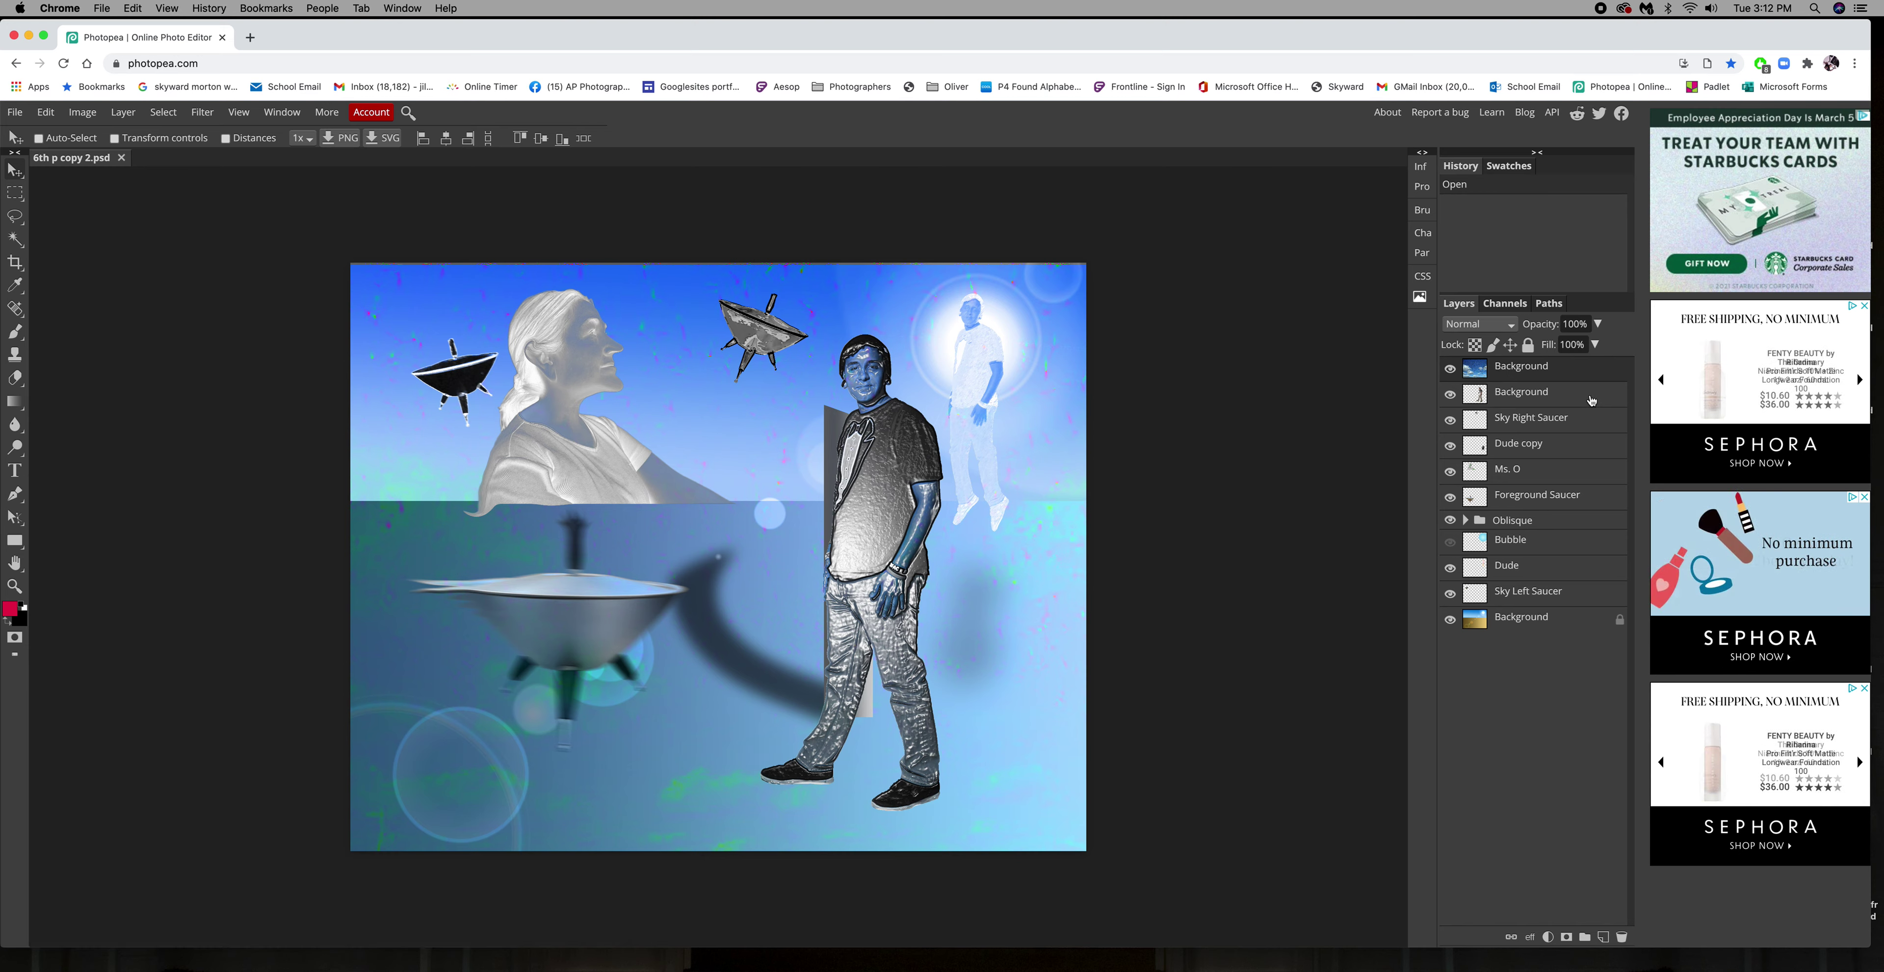
Rename the second Background layer to 'Dude' and bring up its Layer Style settings
double_click(1530, 393)
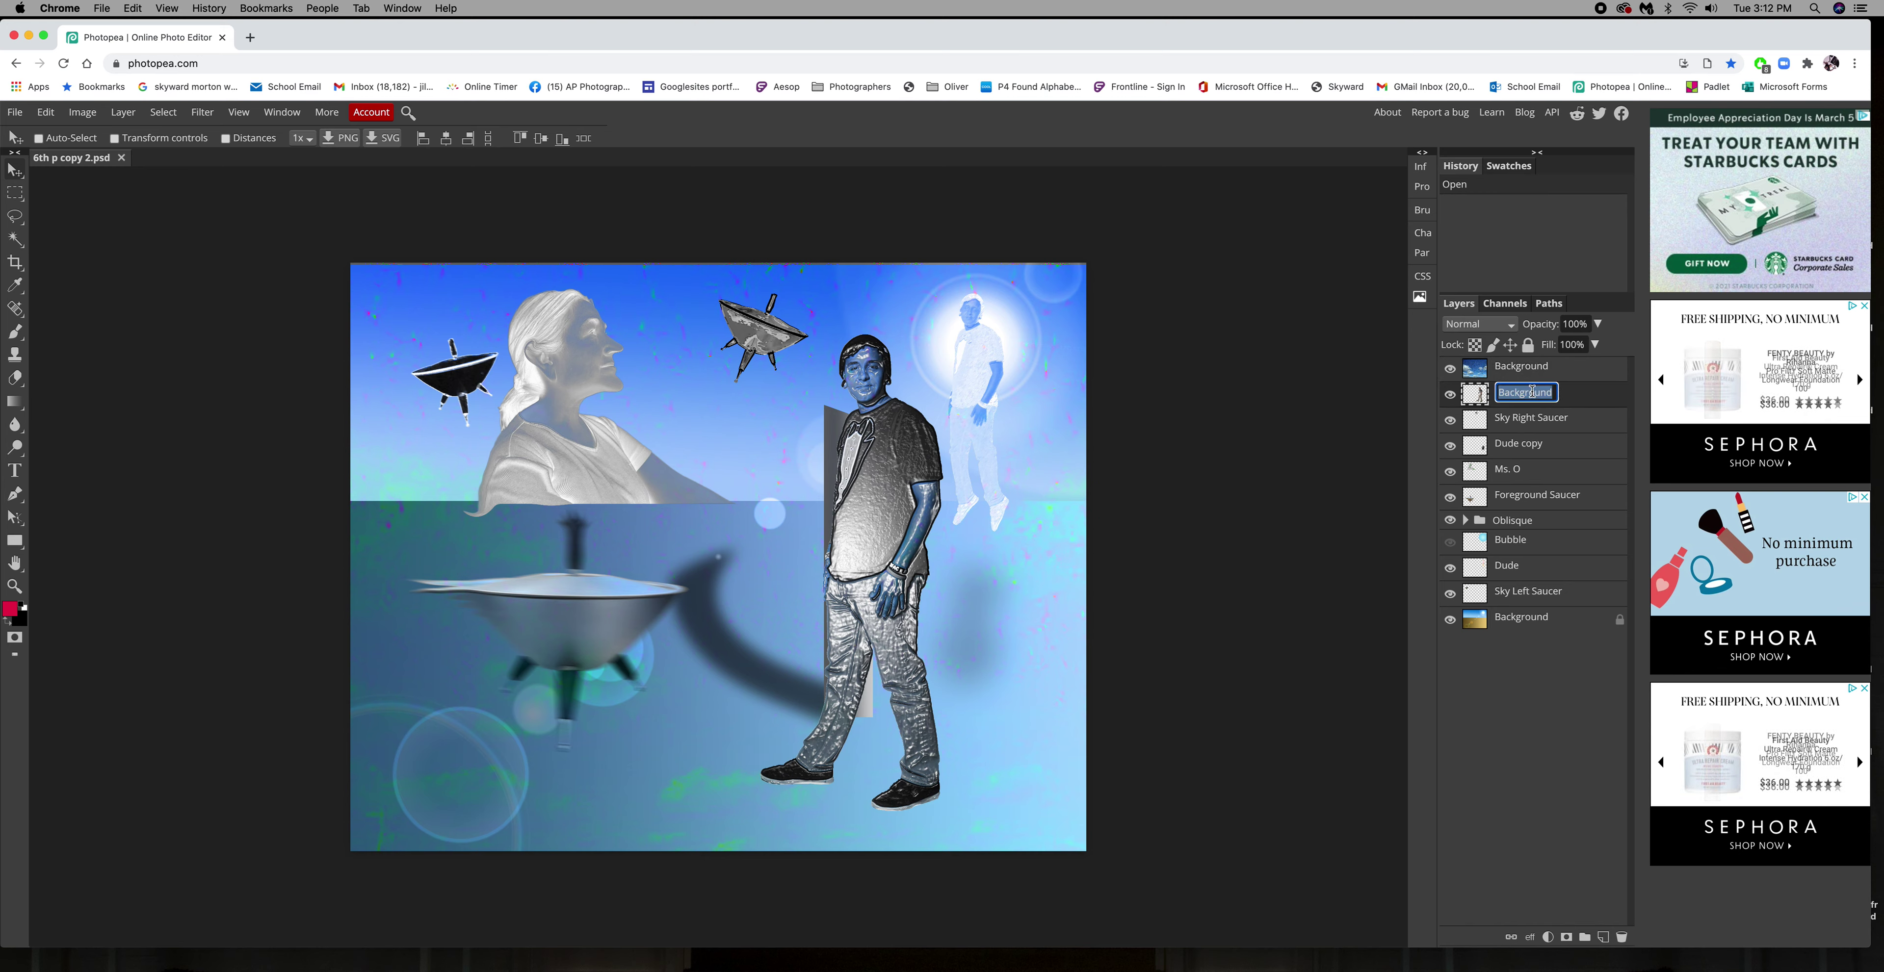
text(Dude)
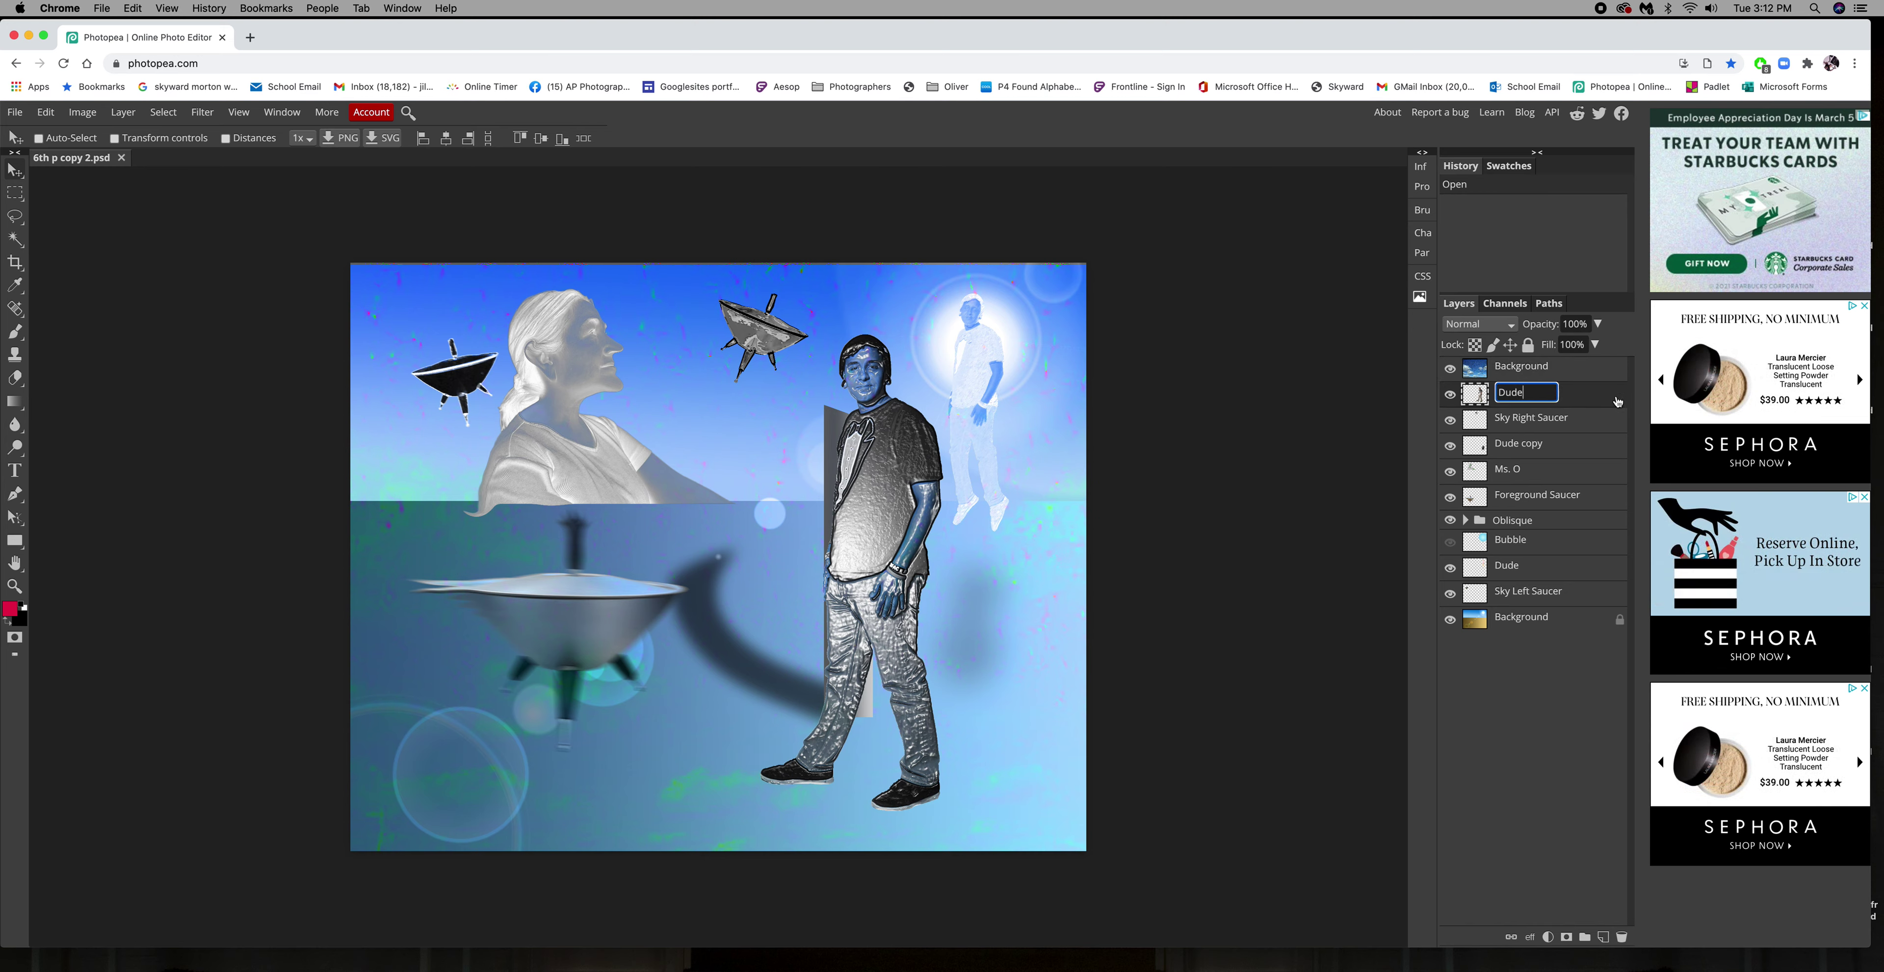
key(Return)
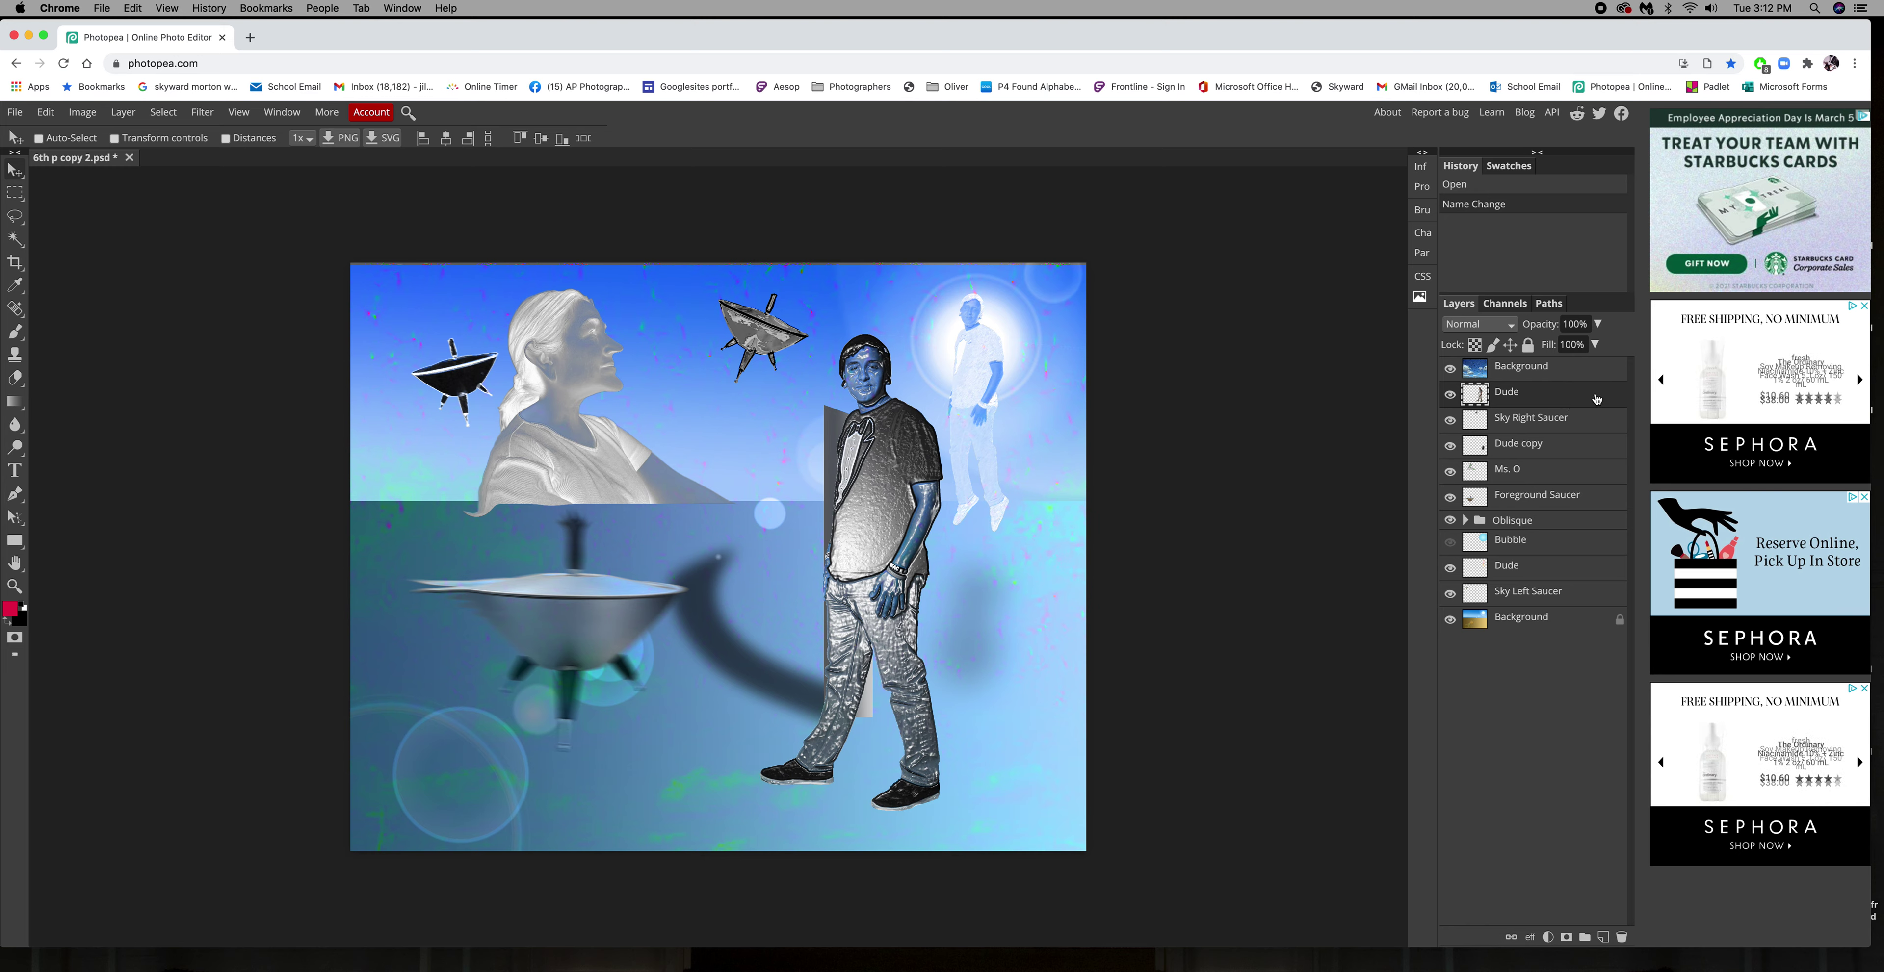
double_click(1595, 394)
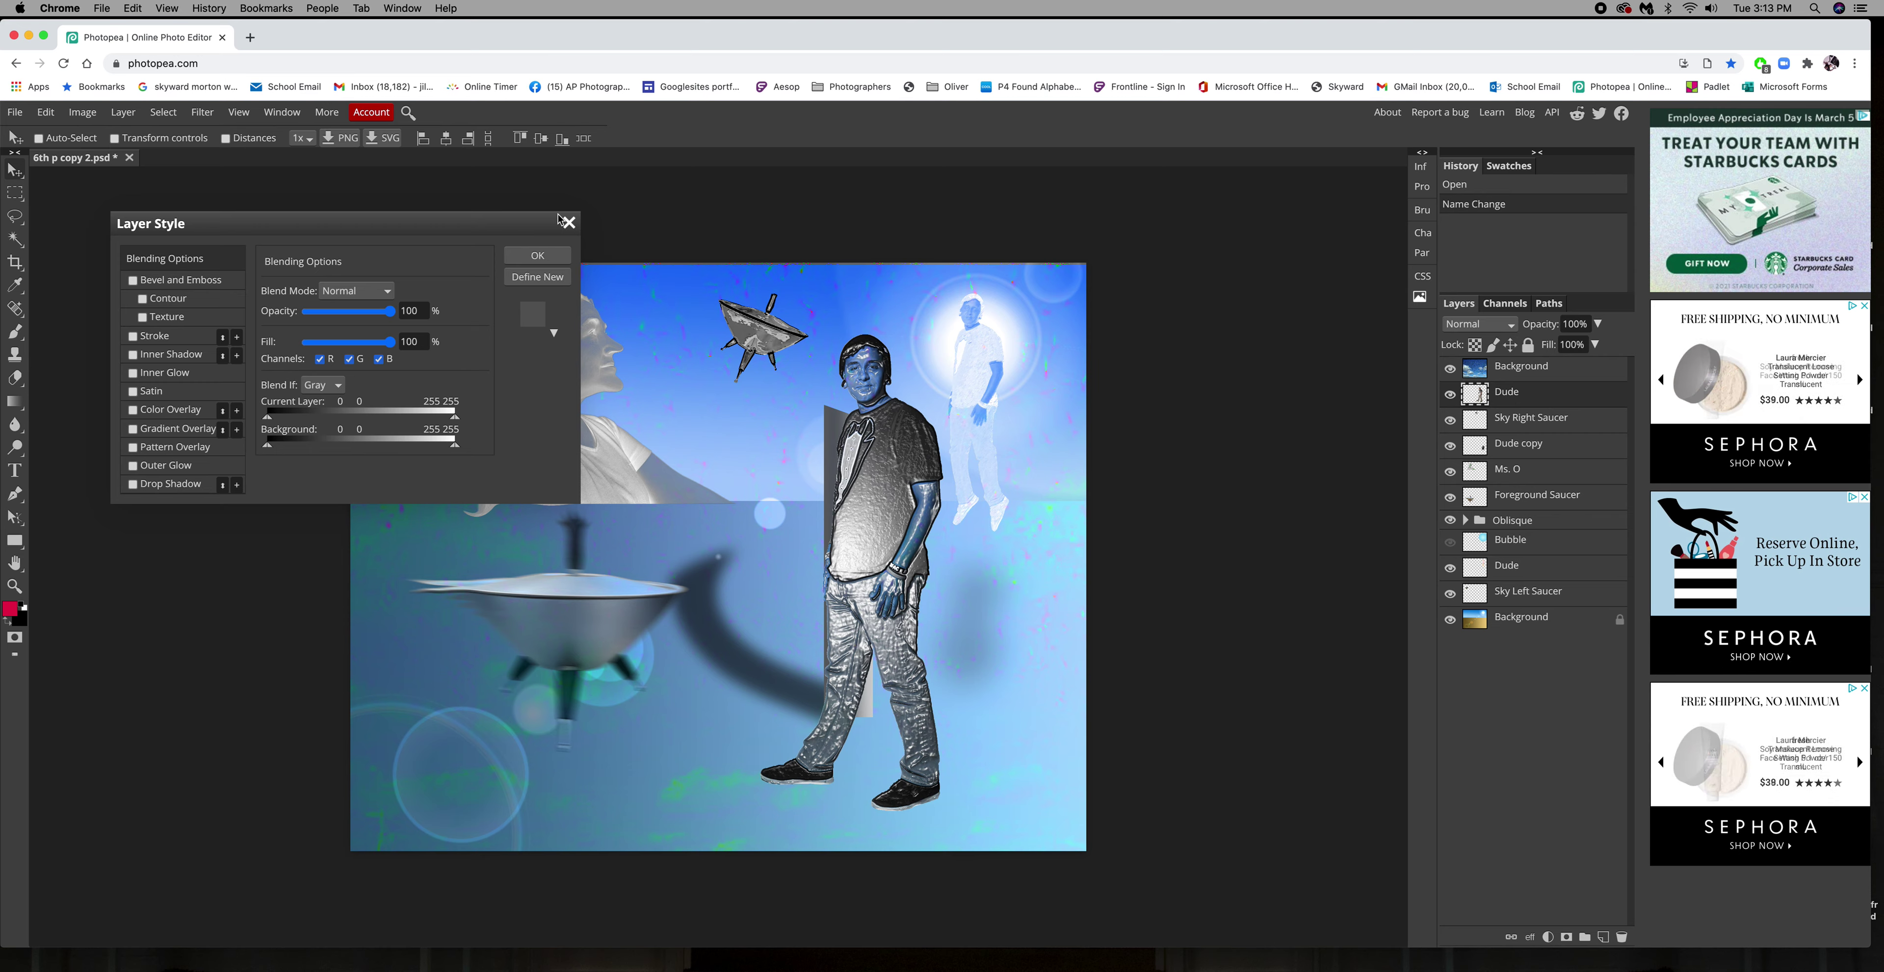
Give the Dude layer a red (ed0f0f) outside Stroke of 38 px
drag(342, 227, 985, 260)
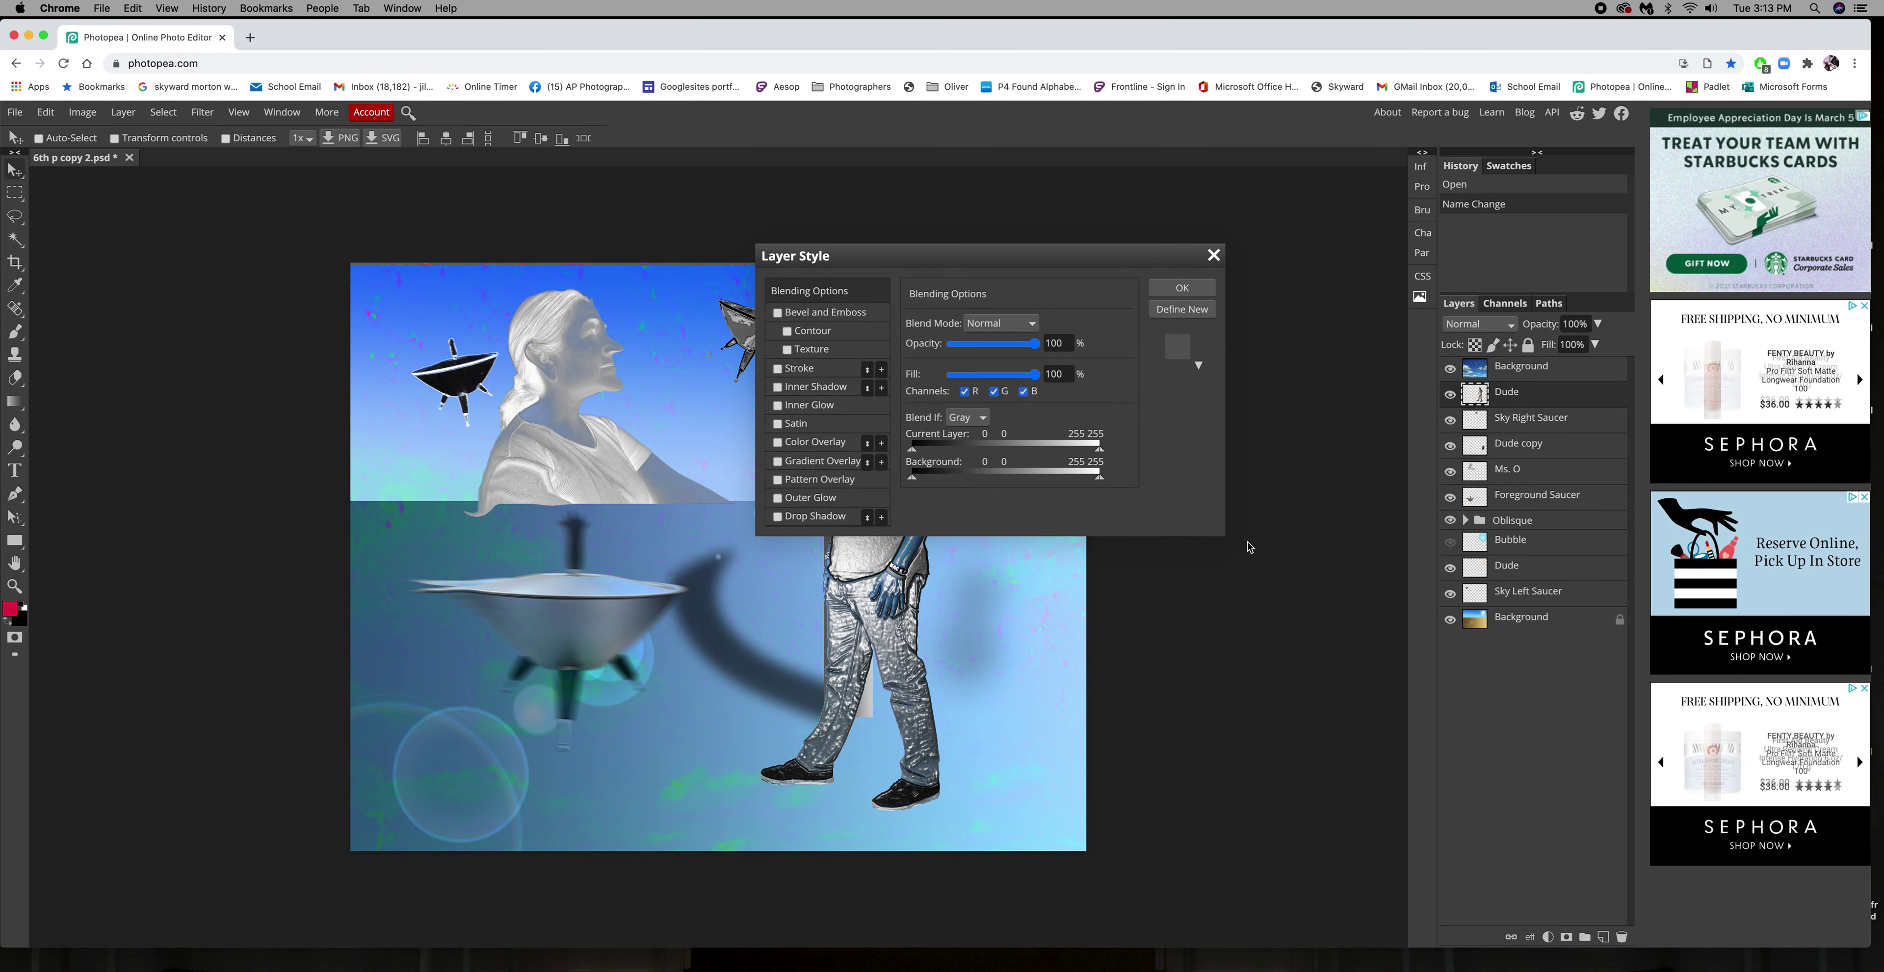
drag(881, 268, 955, 237)
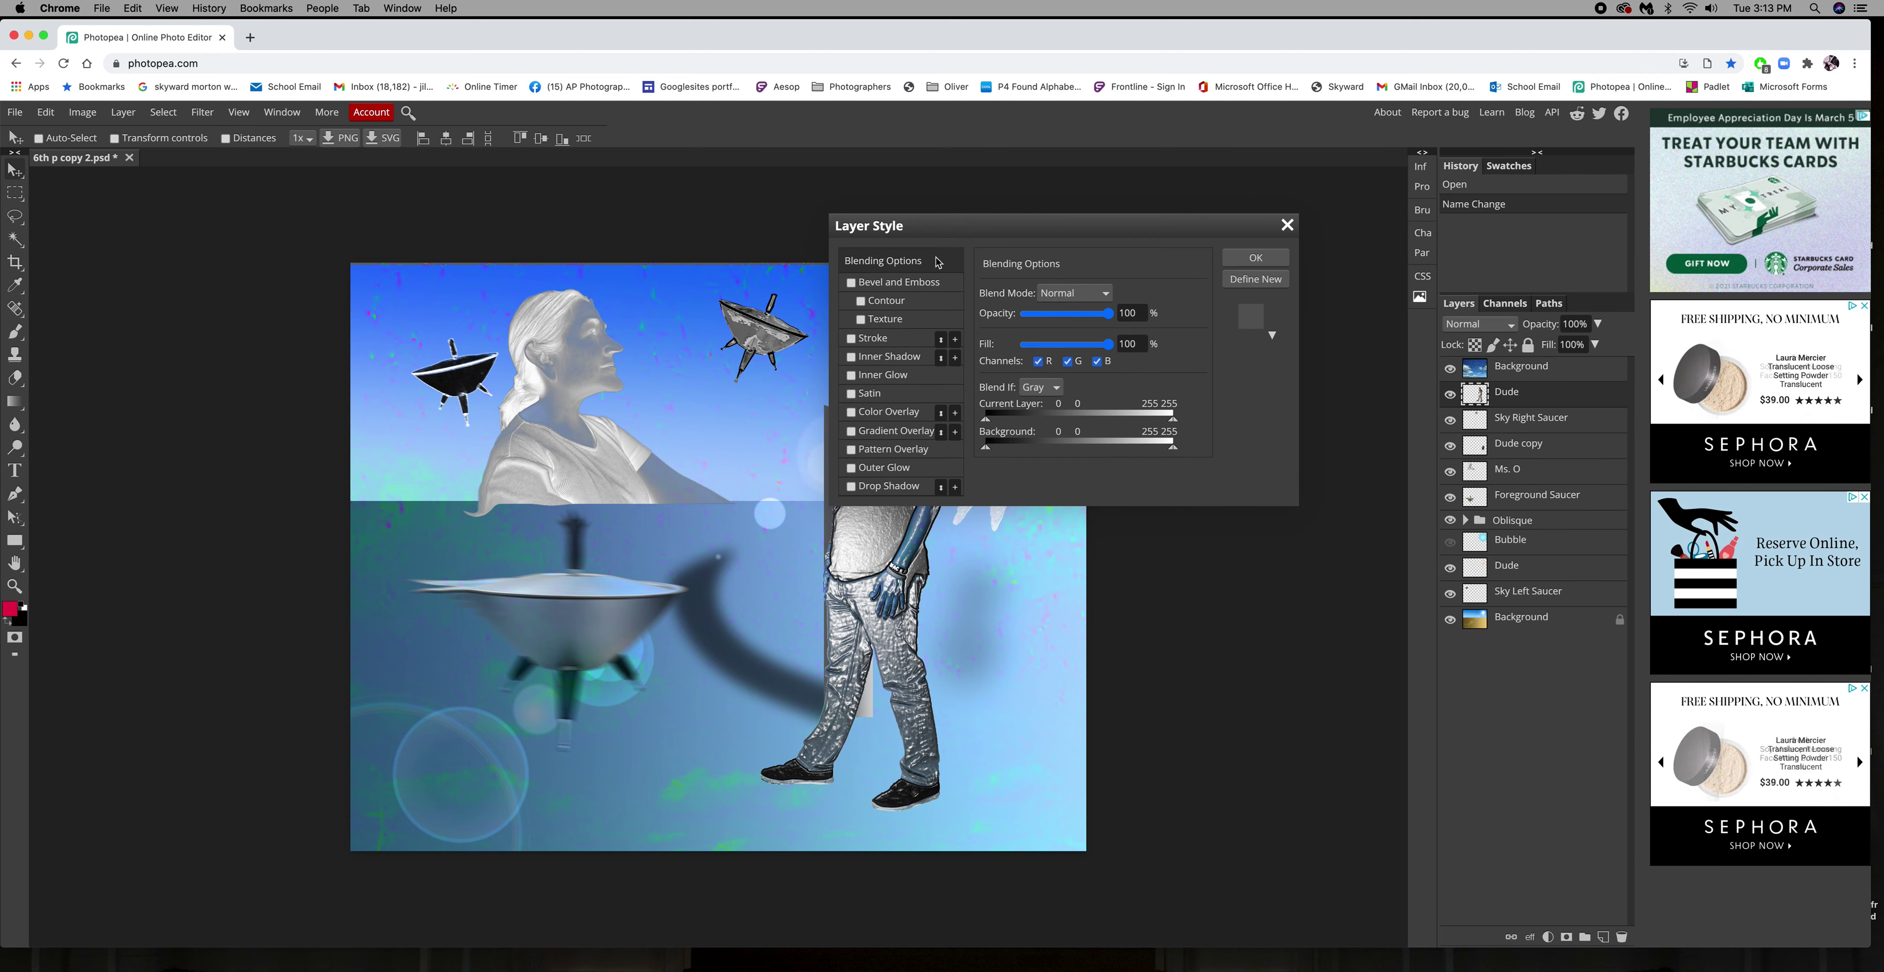
drag(936, 230, 1138, 231)
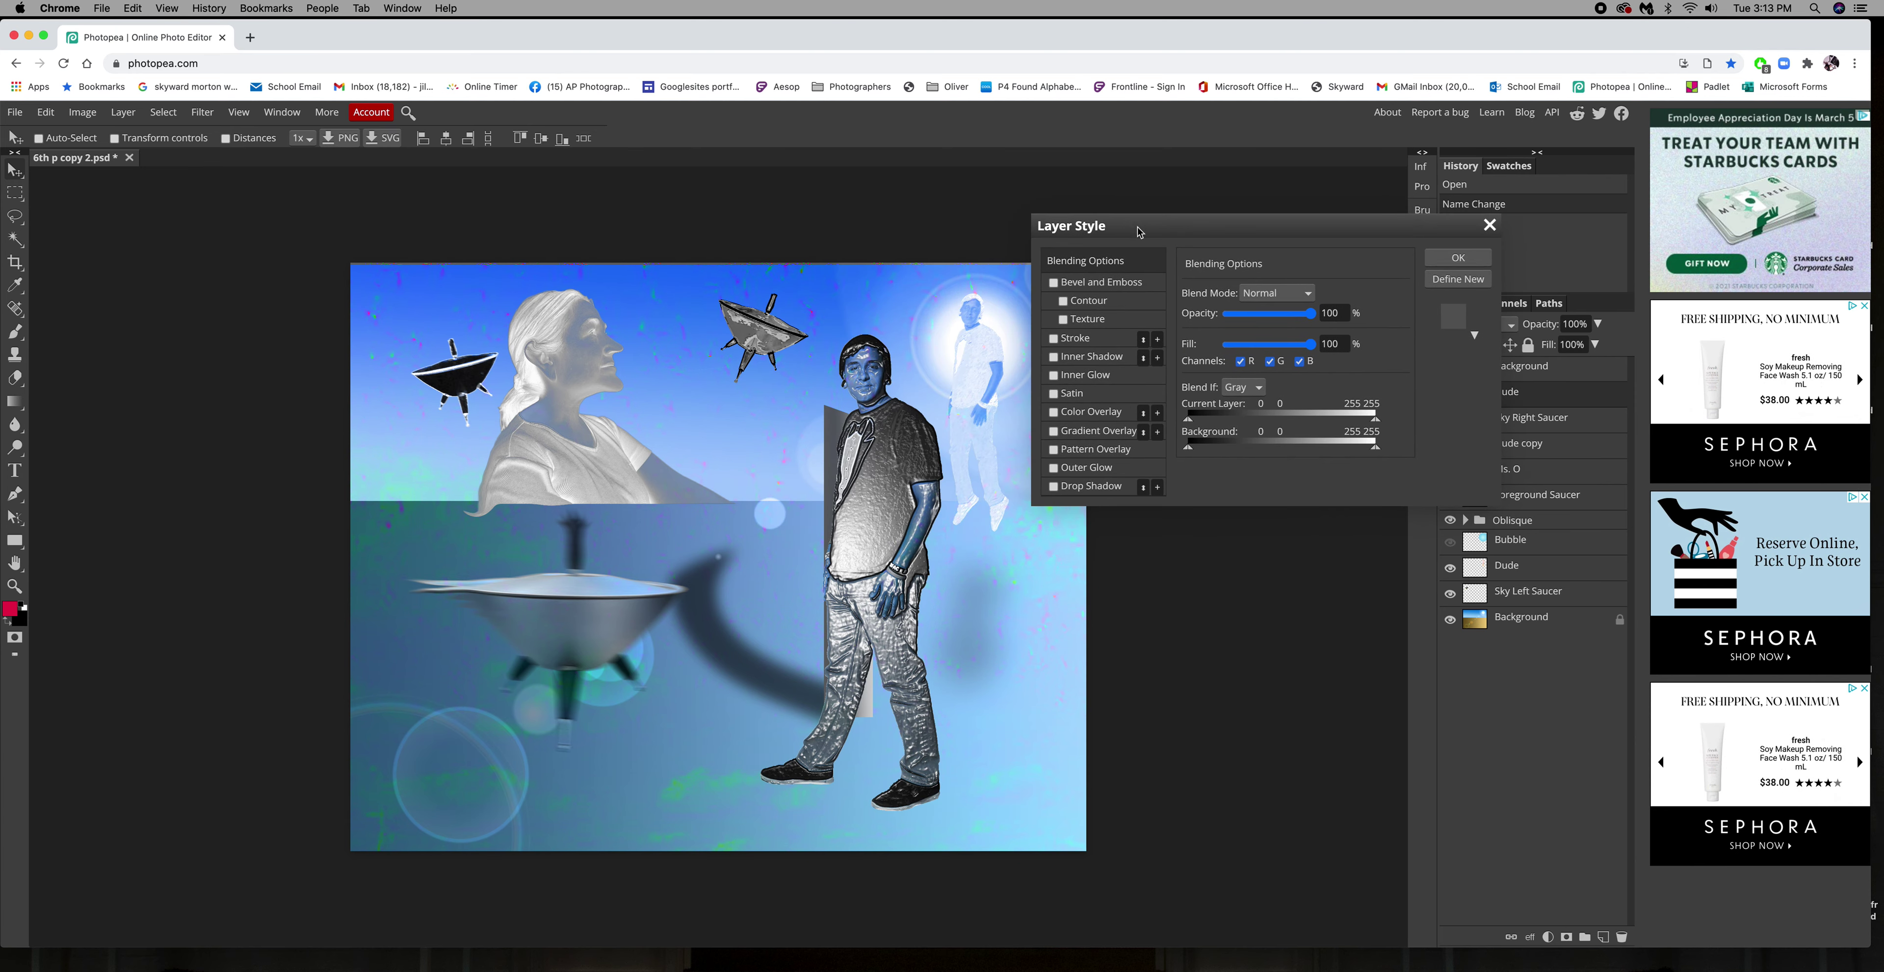
click(1073, 340)
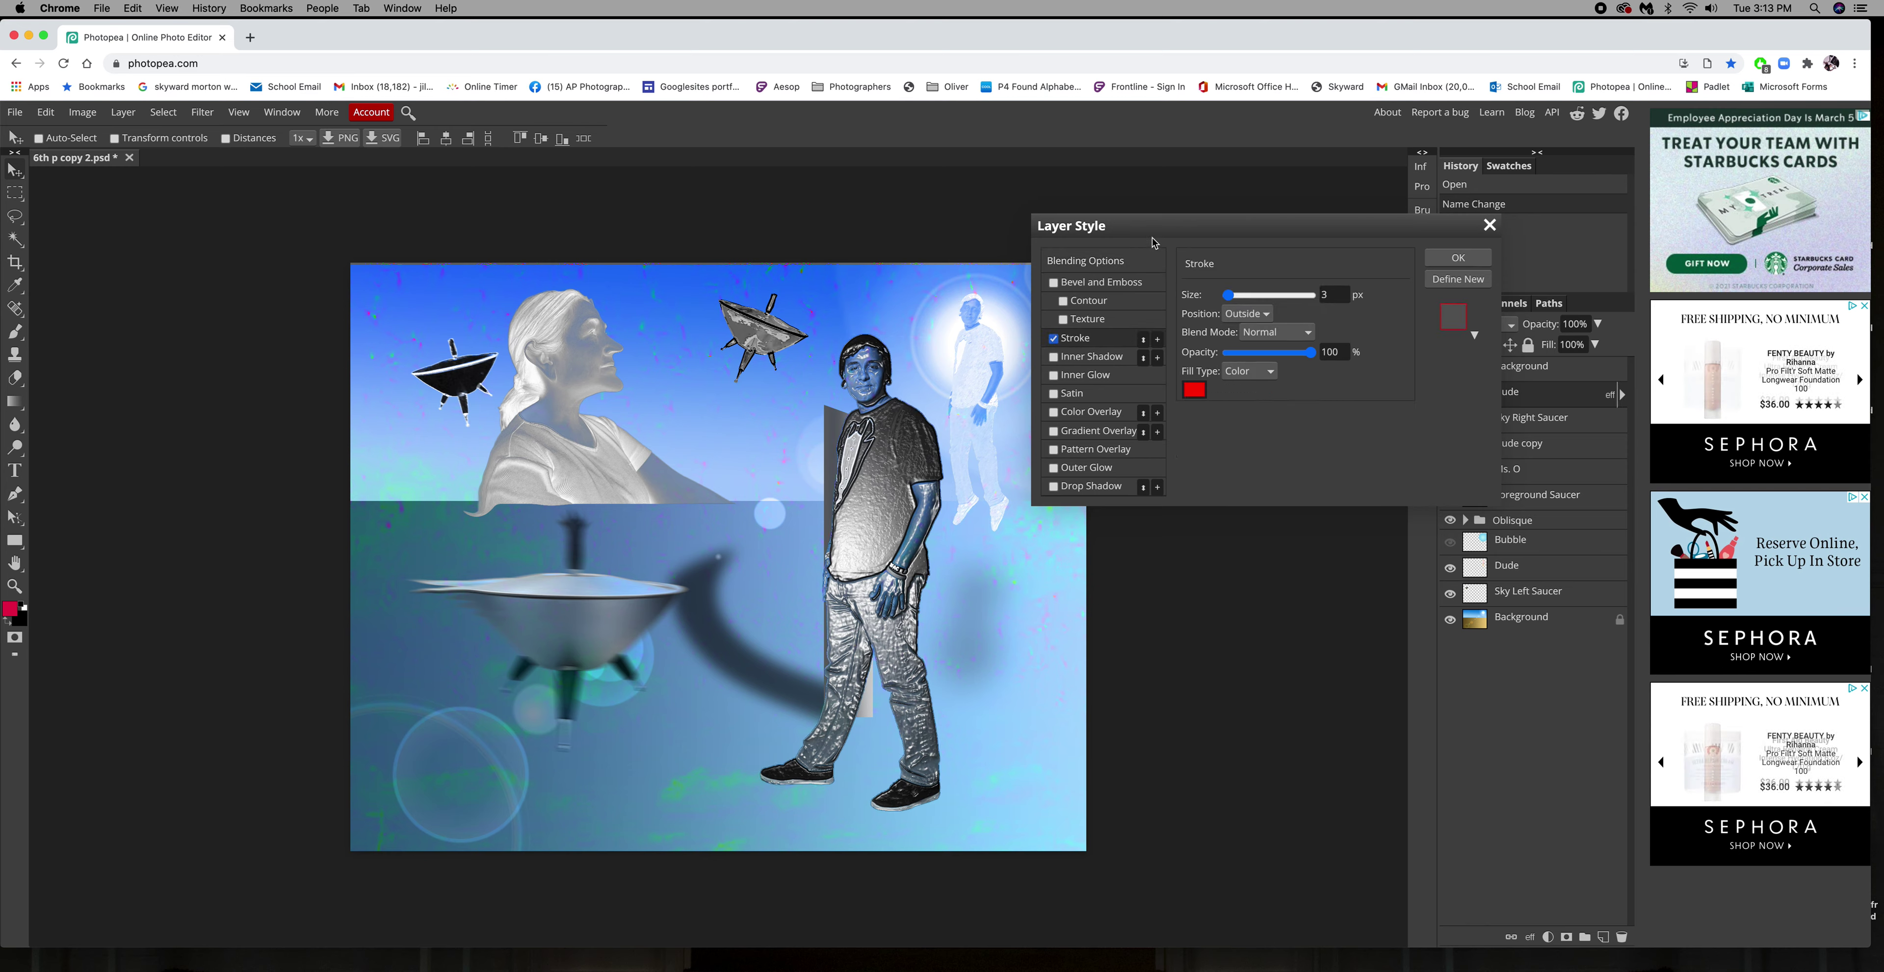
drag(1281, 222, 1259, 193)
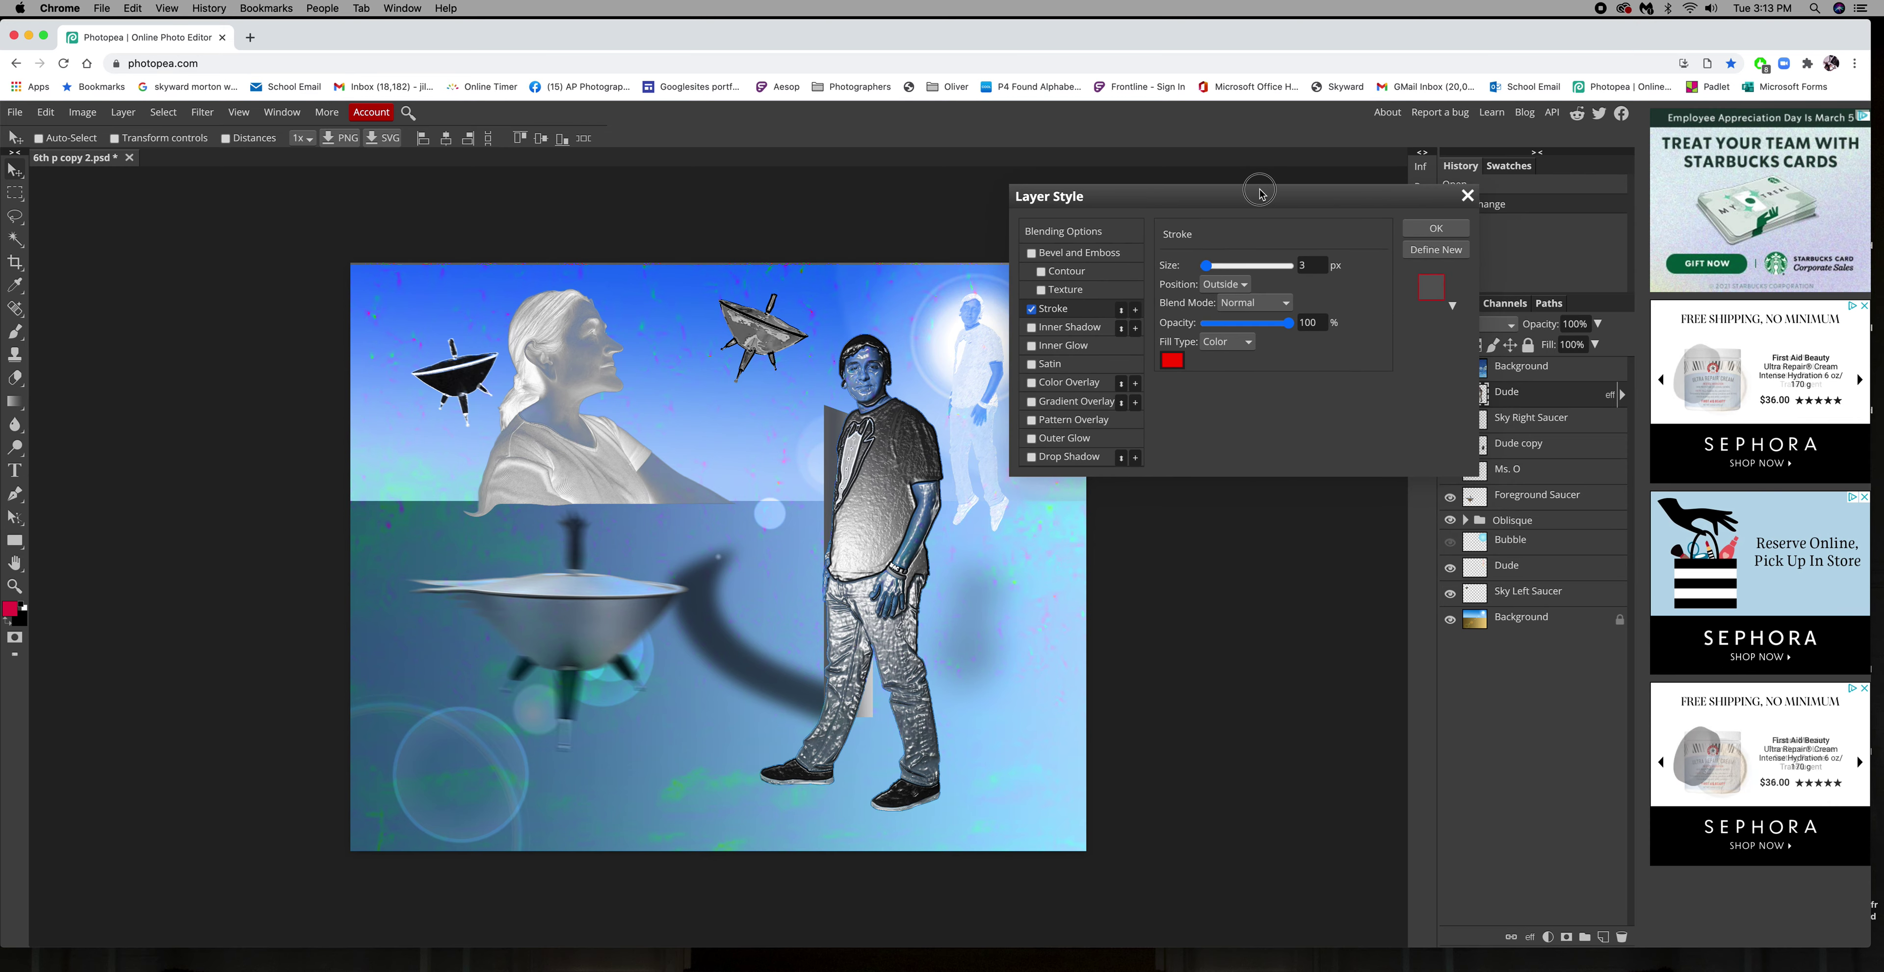
click(1173, 361)
click(763, 331)
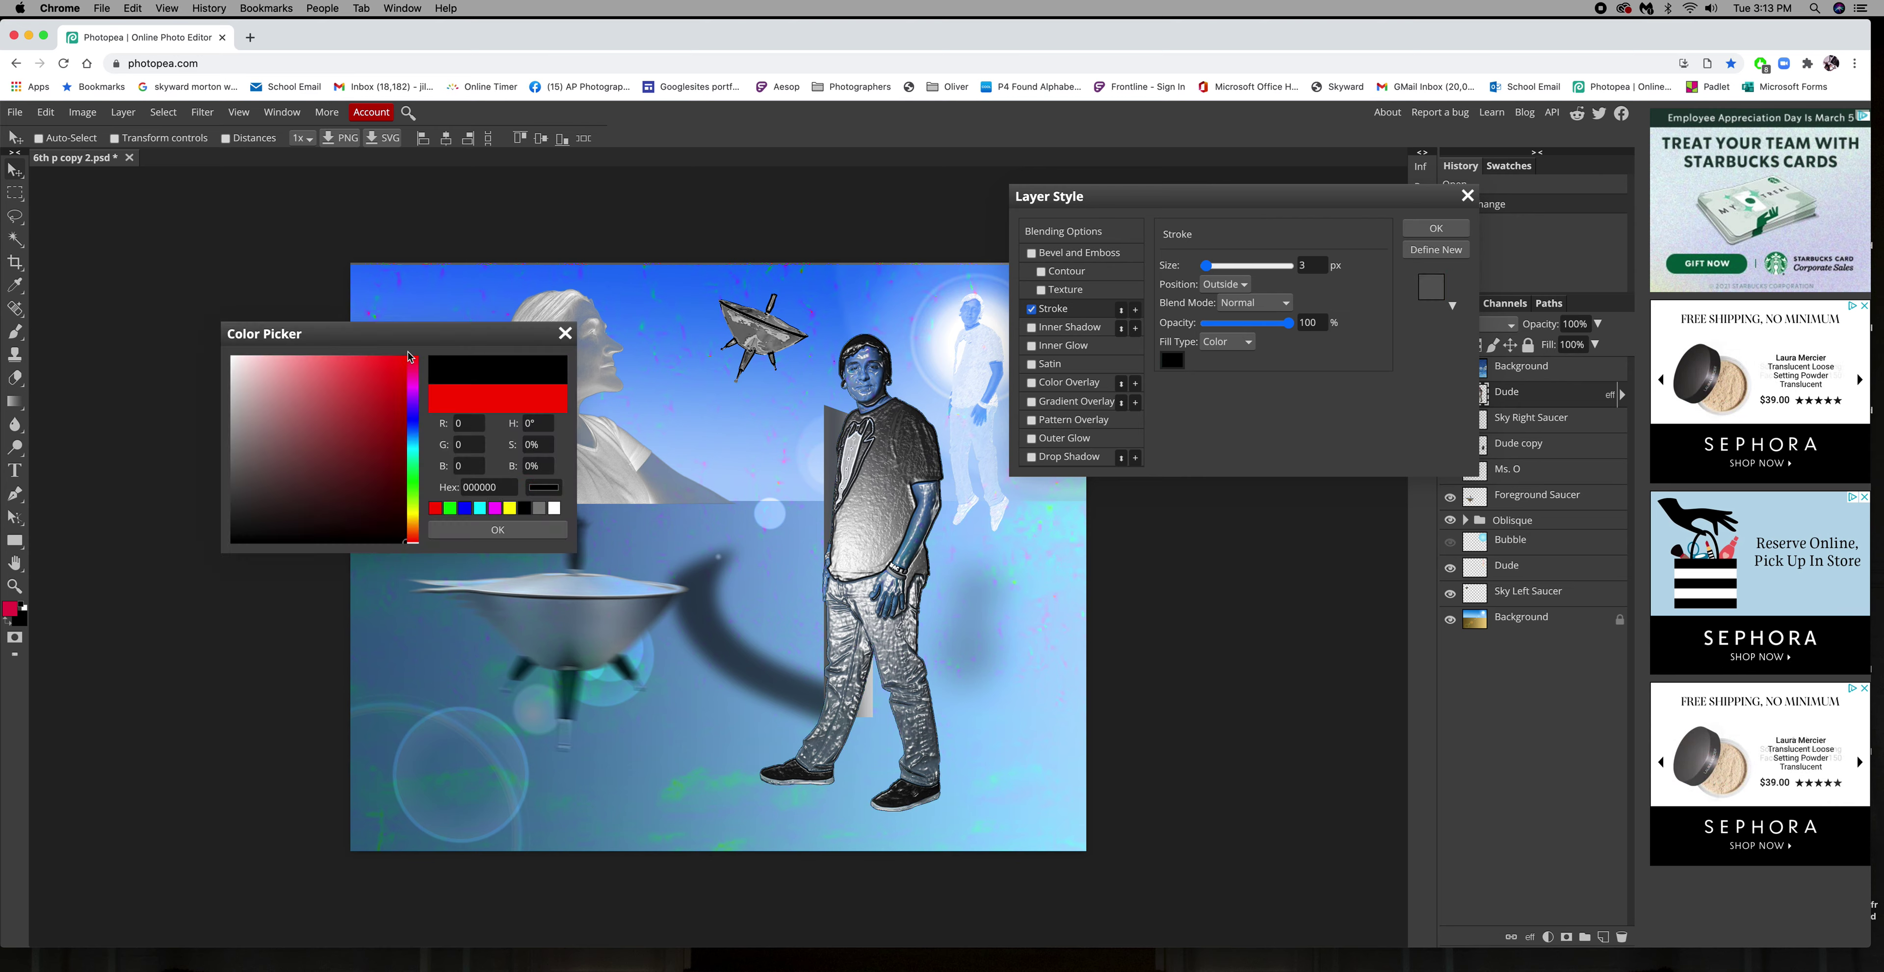
click(394, 368)
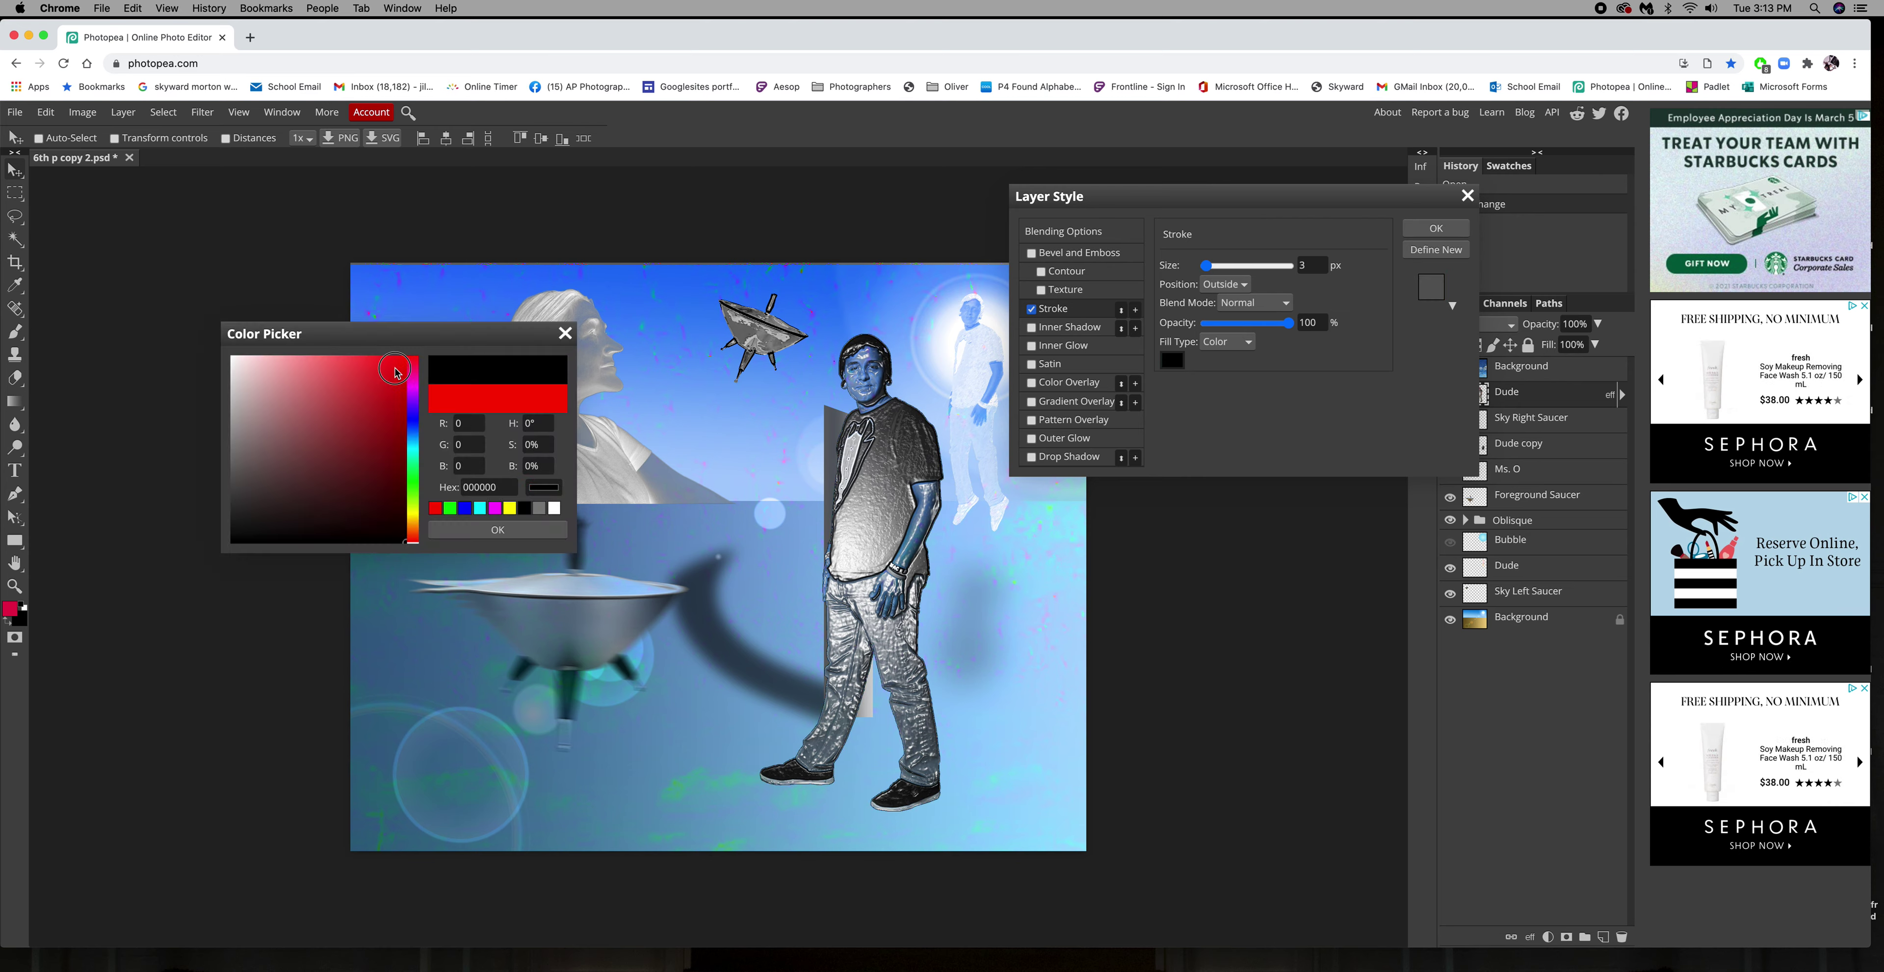
click(500, 531)
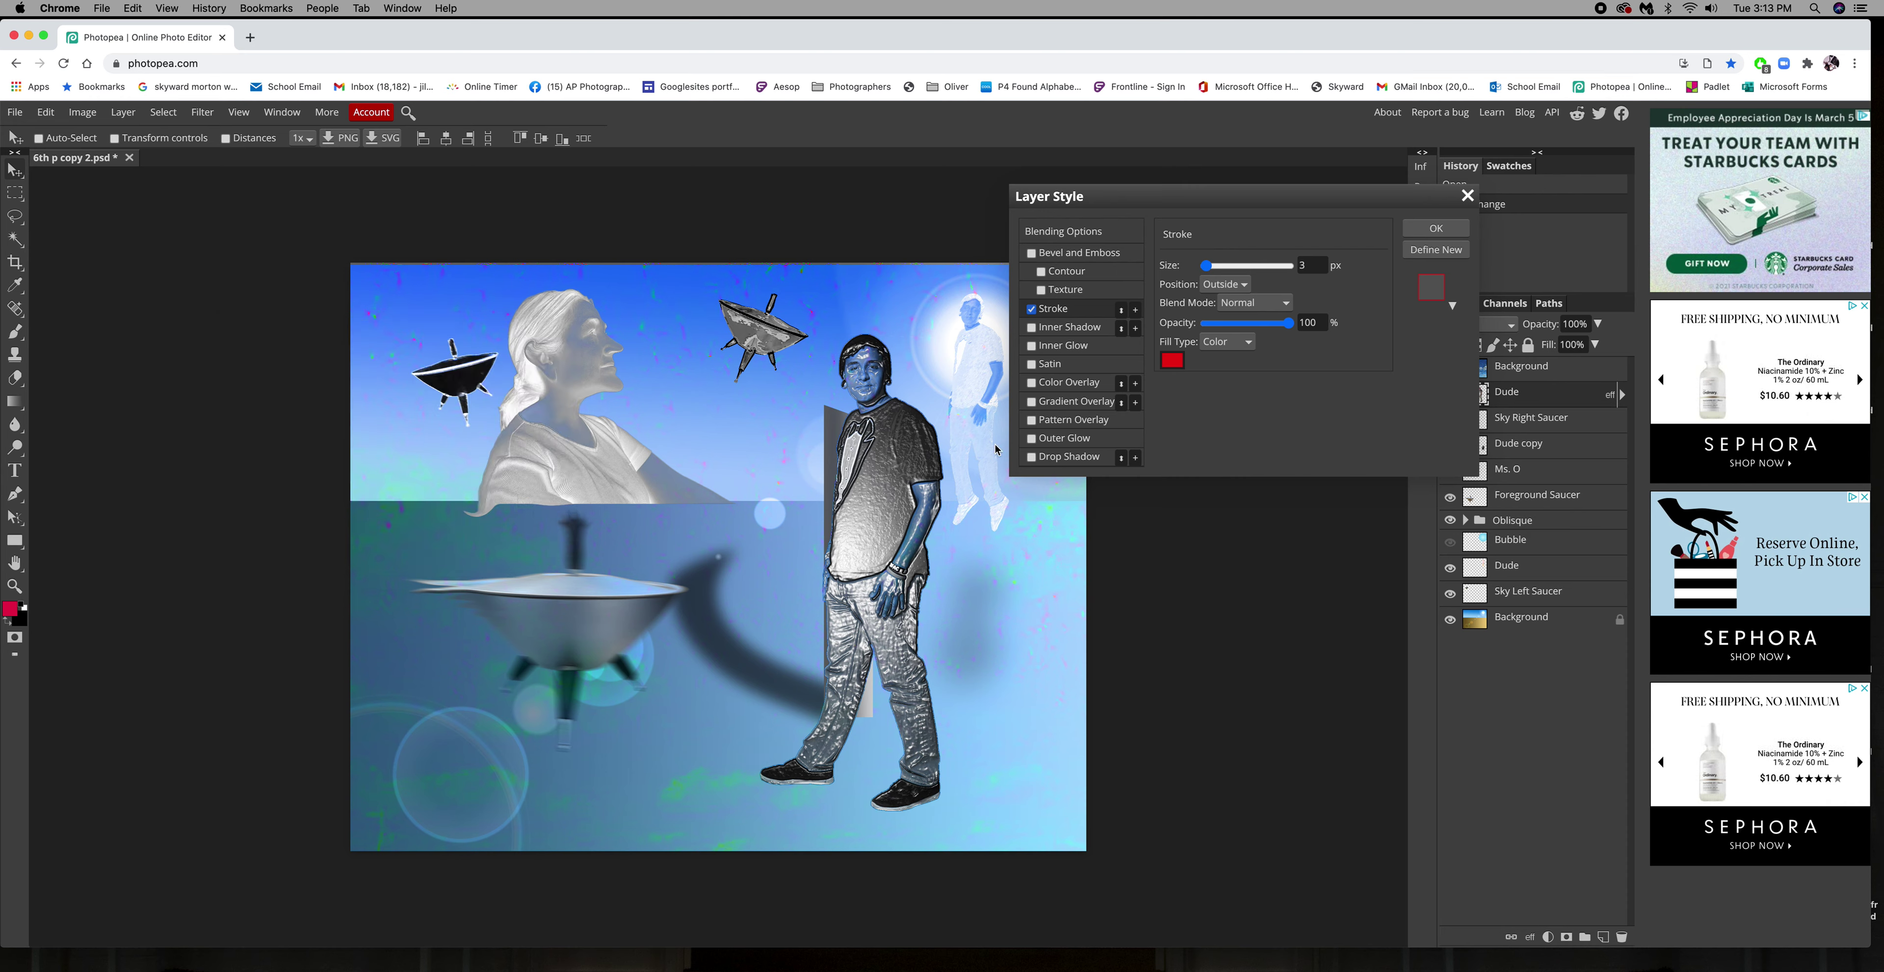
click(1247, 267)
drag(1247, 270, 1219, 271)
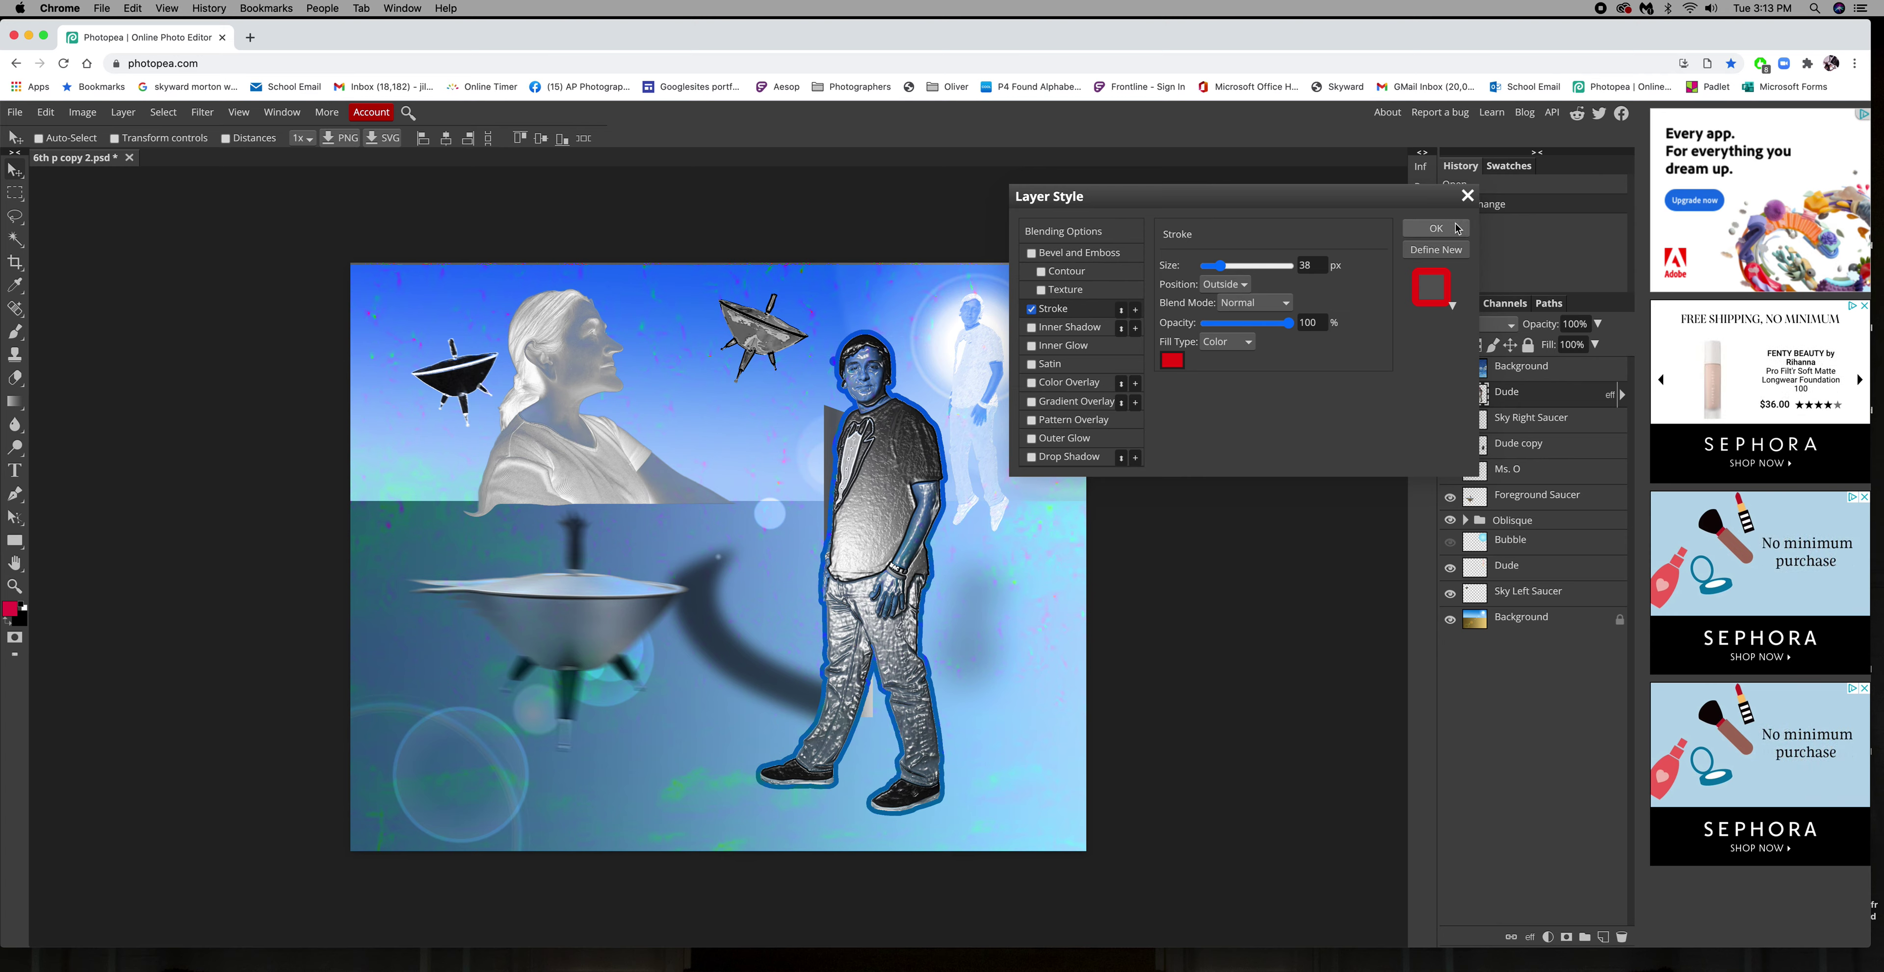
click(1437, 229)
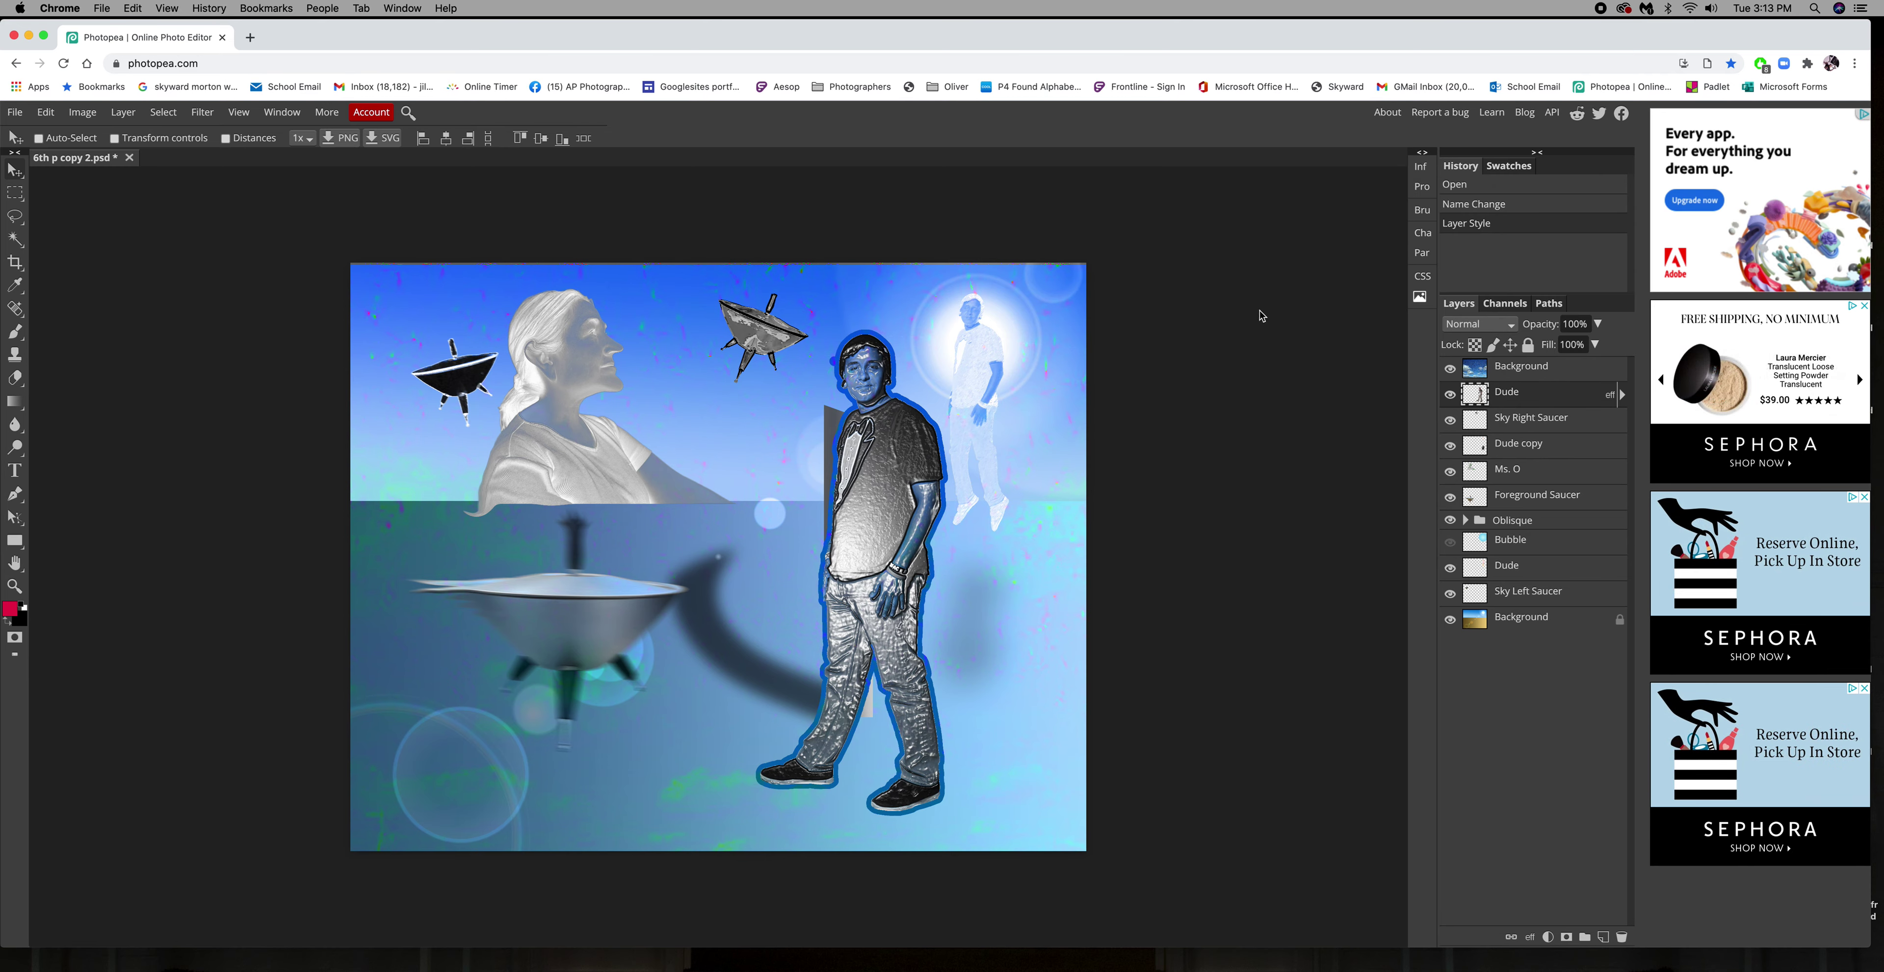
Add an Inner Shadow to Sky Right Saucer with 152 px size, 75 px distance and 26% spread
double_click(1587, 427)
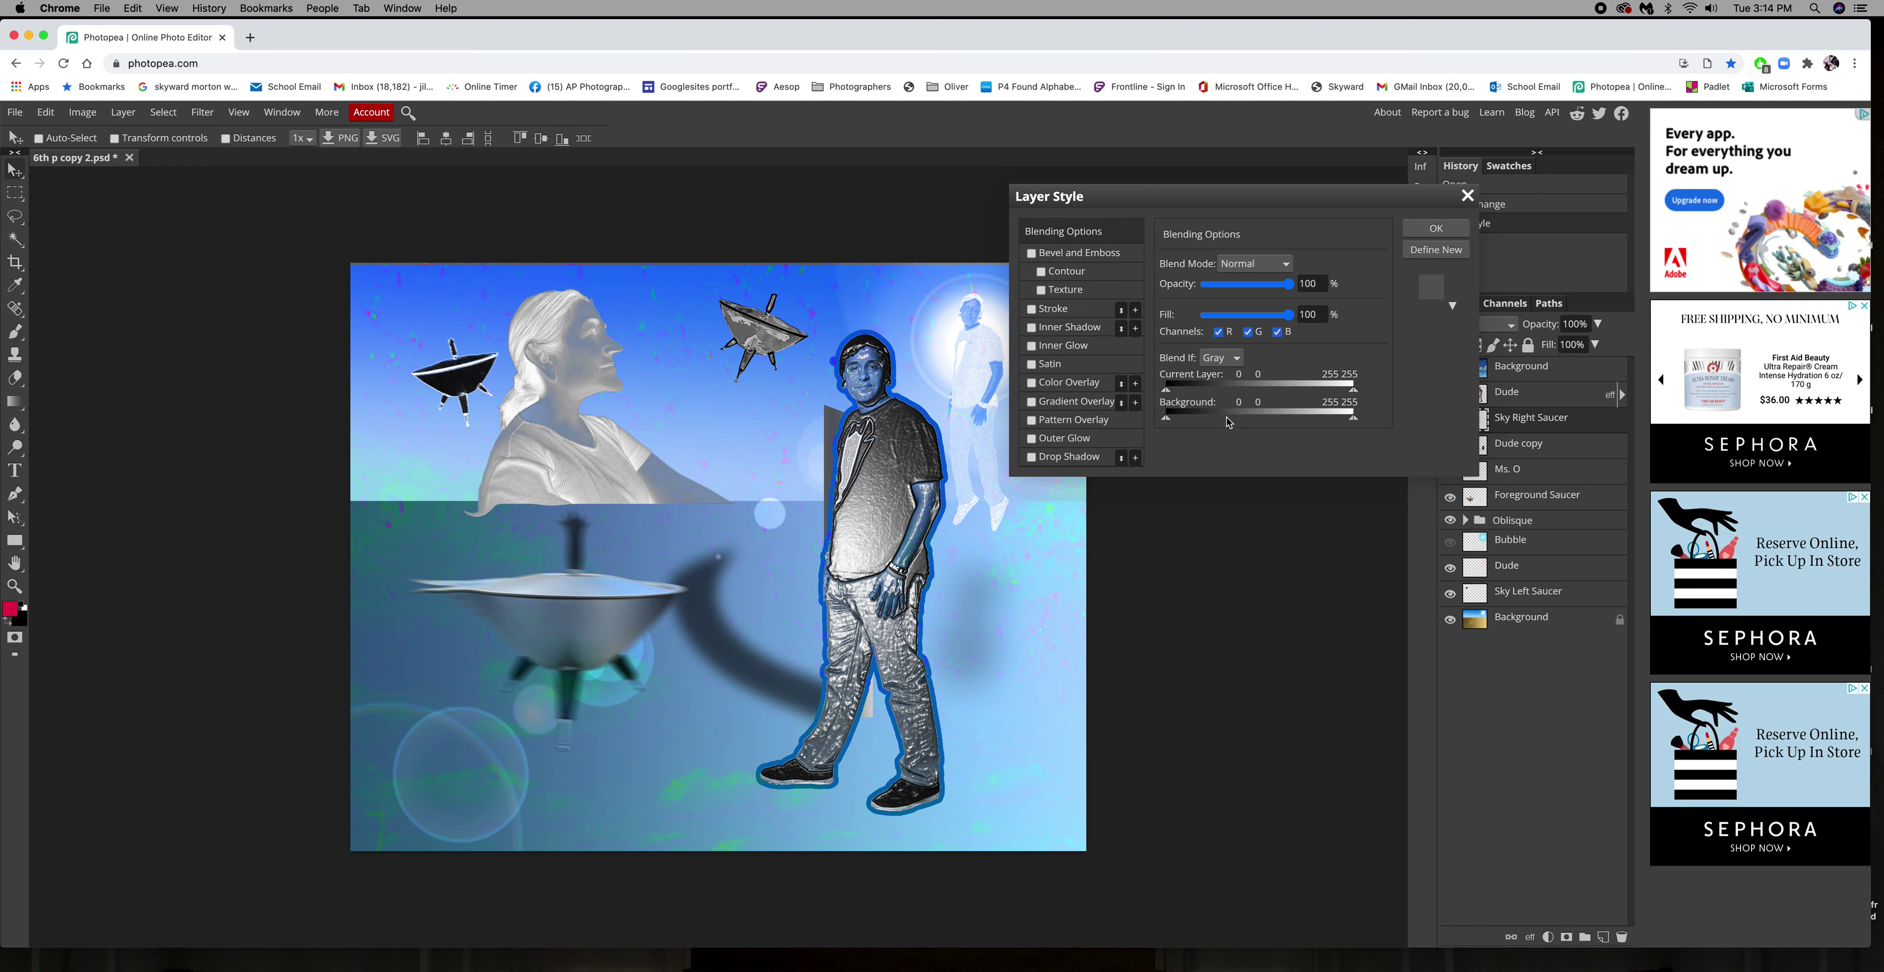
mouse_move(1141, 195)
mouse_down()
mouse_move(1235, 168)
mouse_move(1206, 100)
mouse_move(1212, 183)
mouse_move(1129, 626)
mouse_move(1181, 468)
mouse_move(1054, 387)
mouse_move(1291, 261)
mouse_move(1269, 258)
mouse_up()
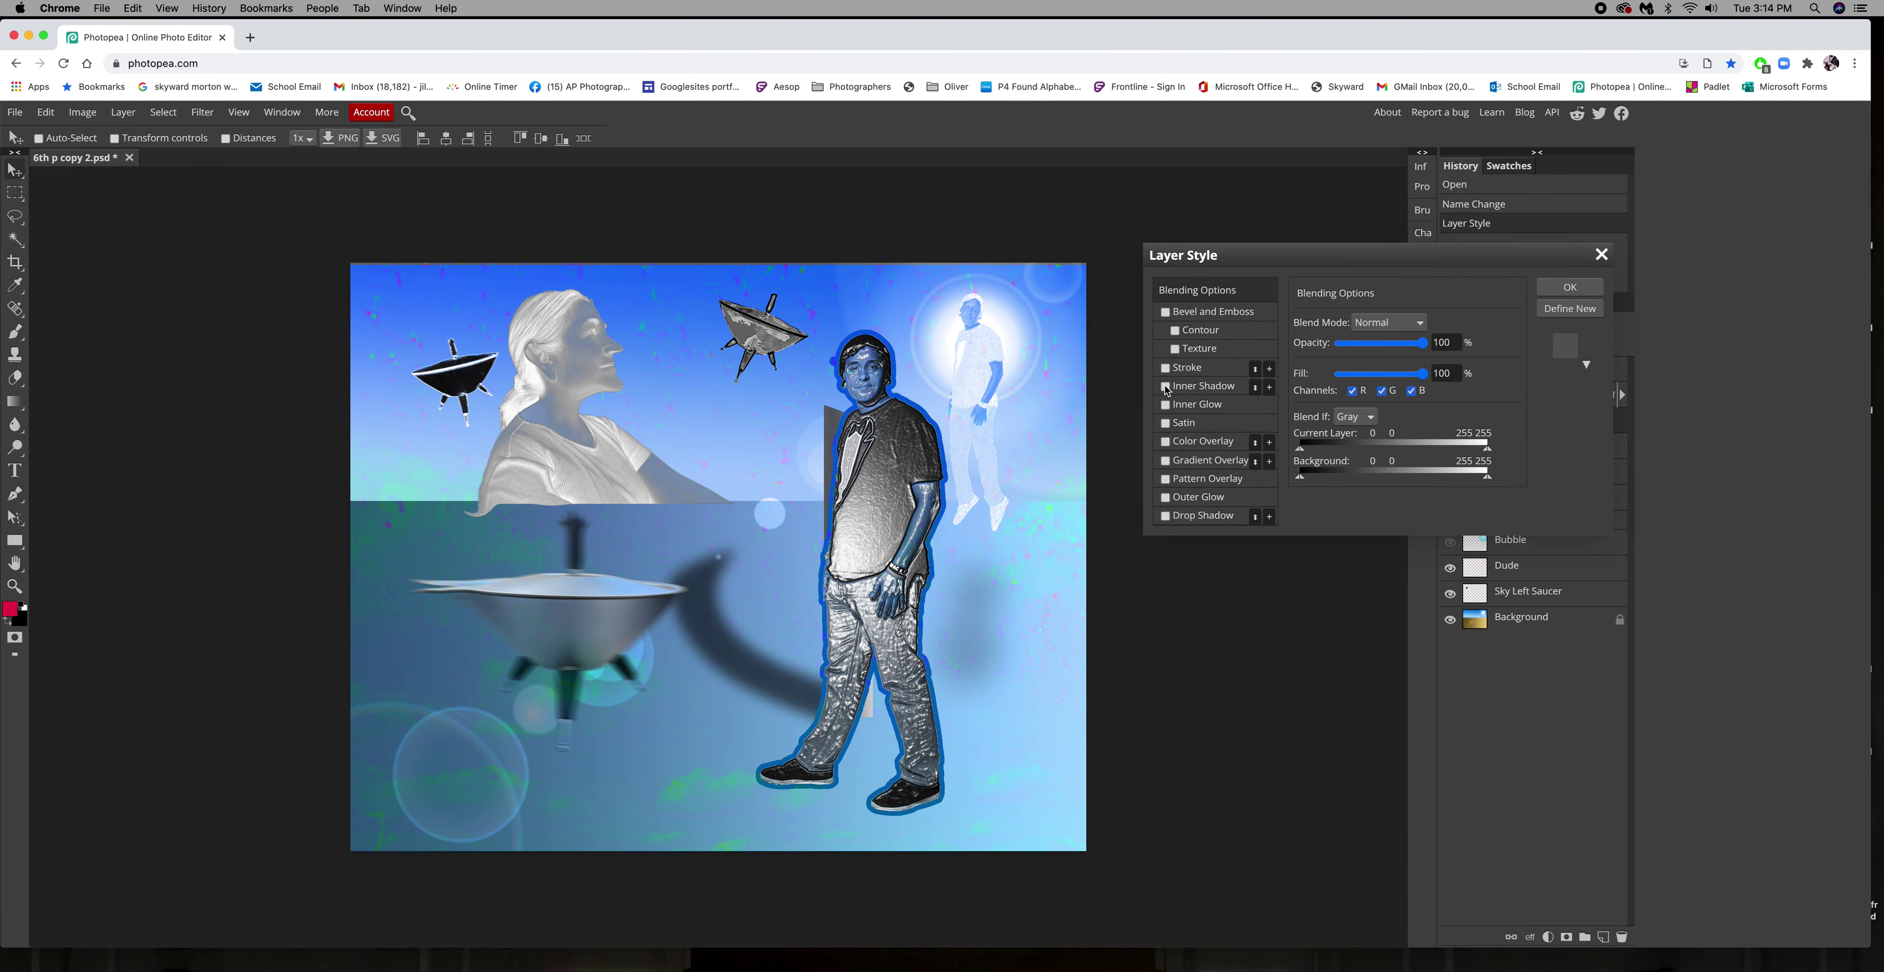
click(1165, 387)
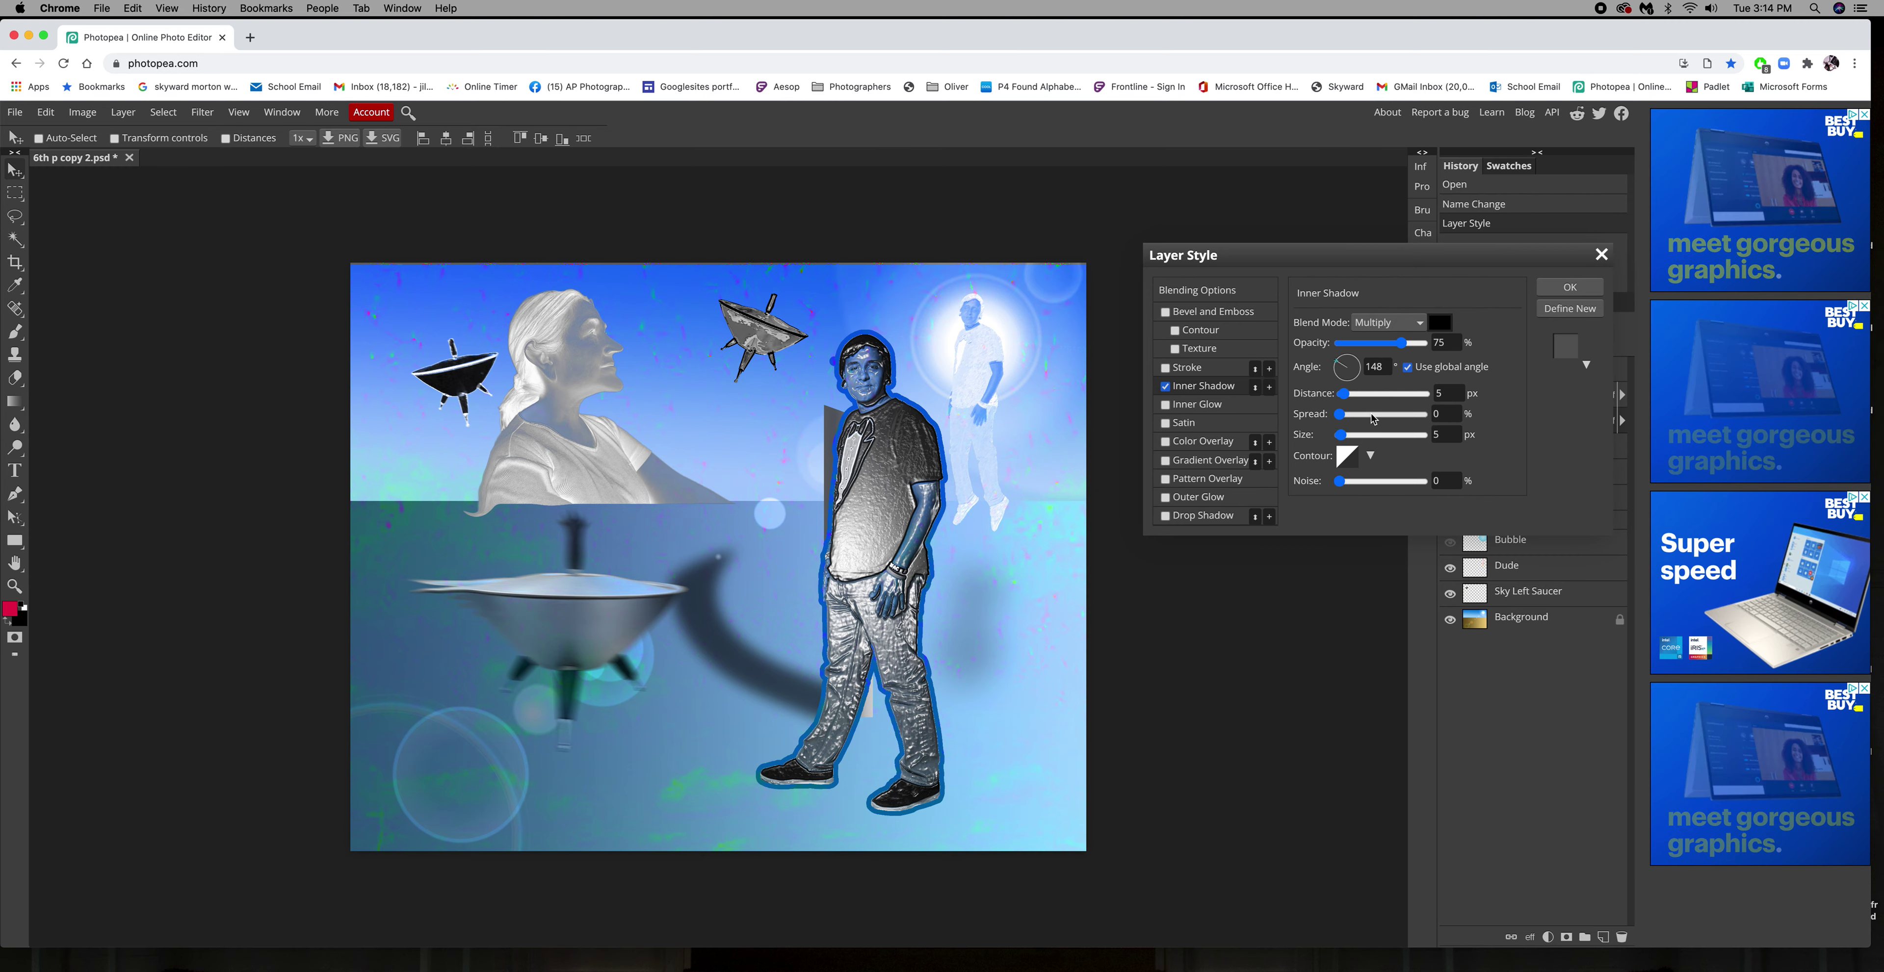
click(1378, 435)
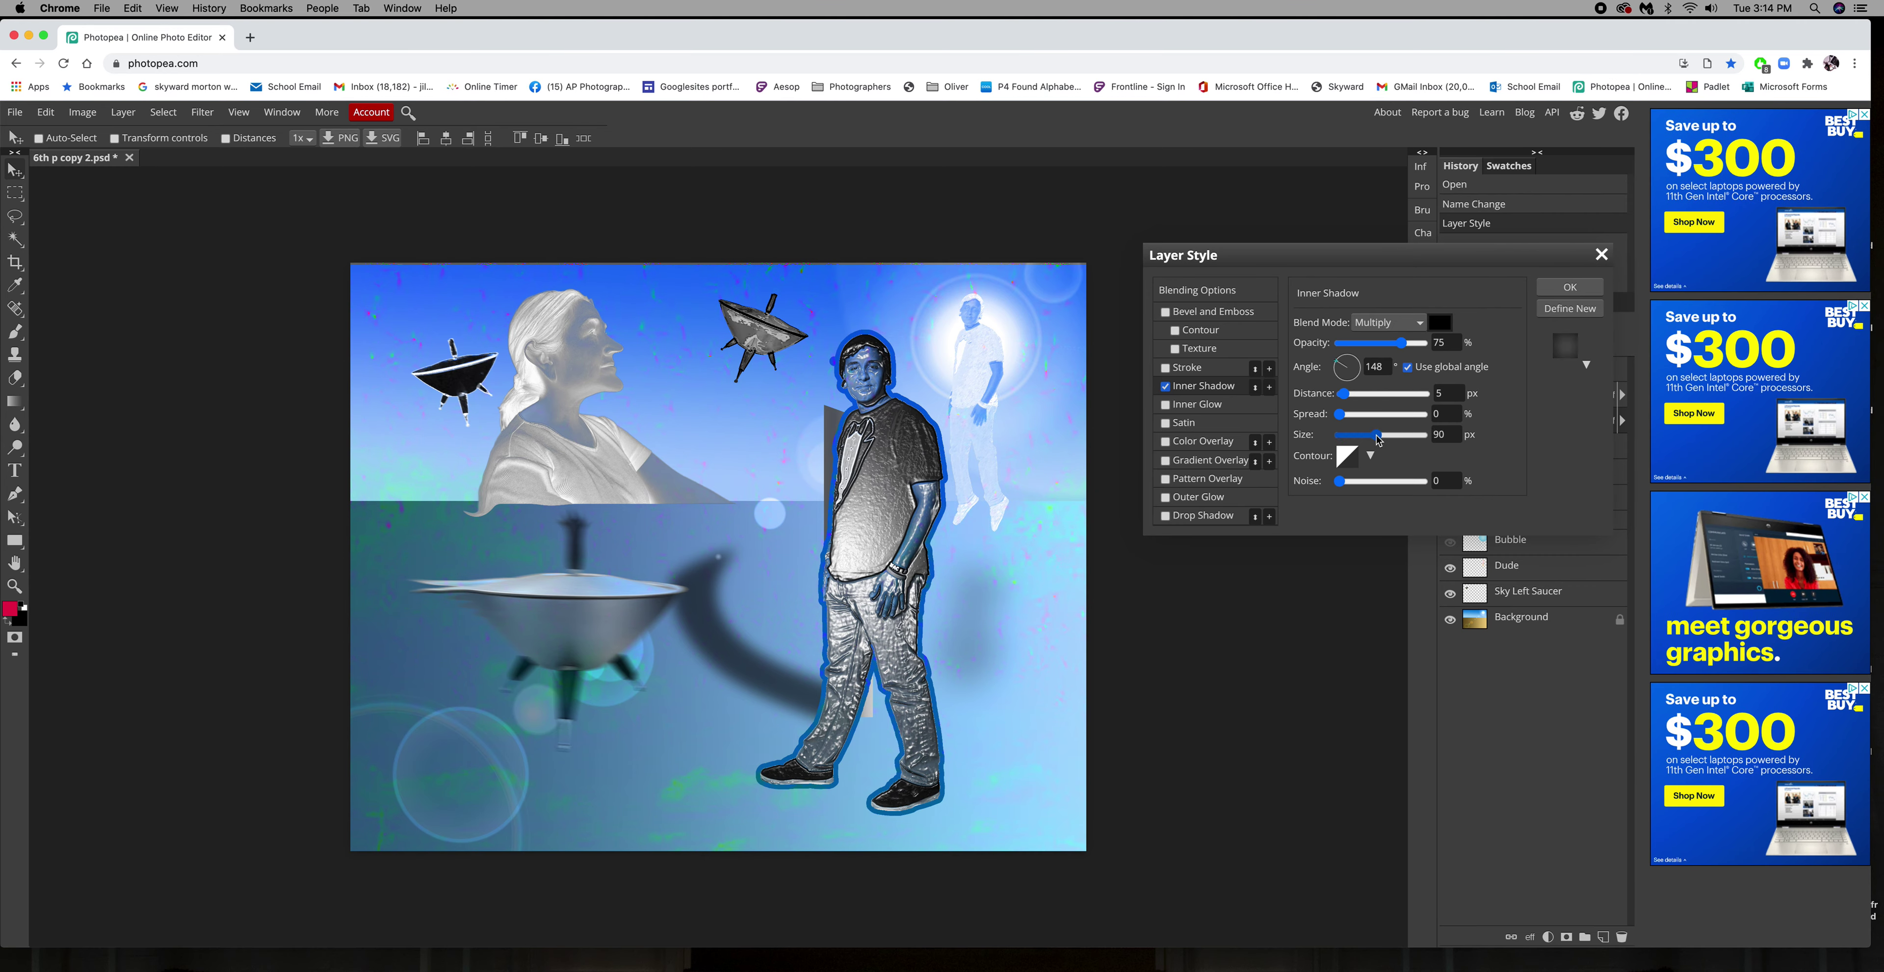
drag(1378, 436, 1404, 436)
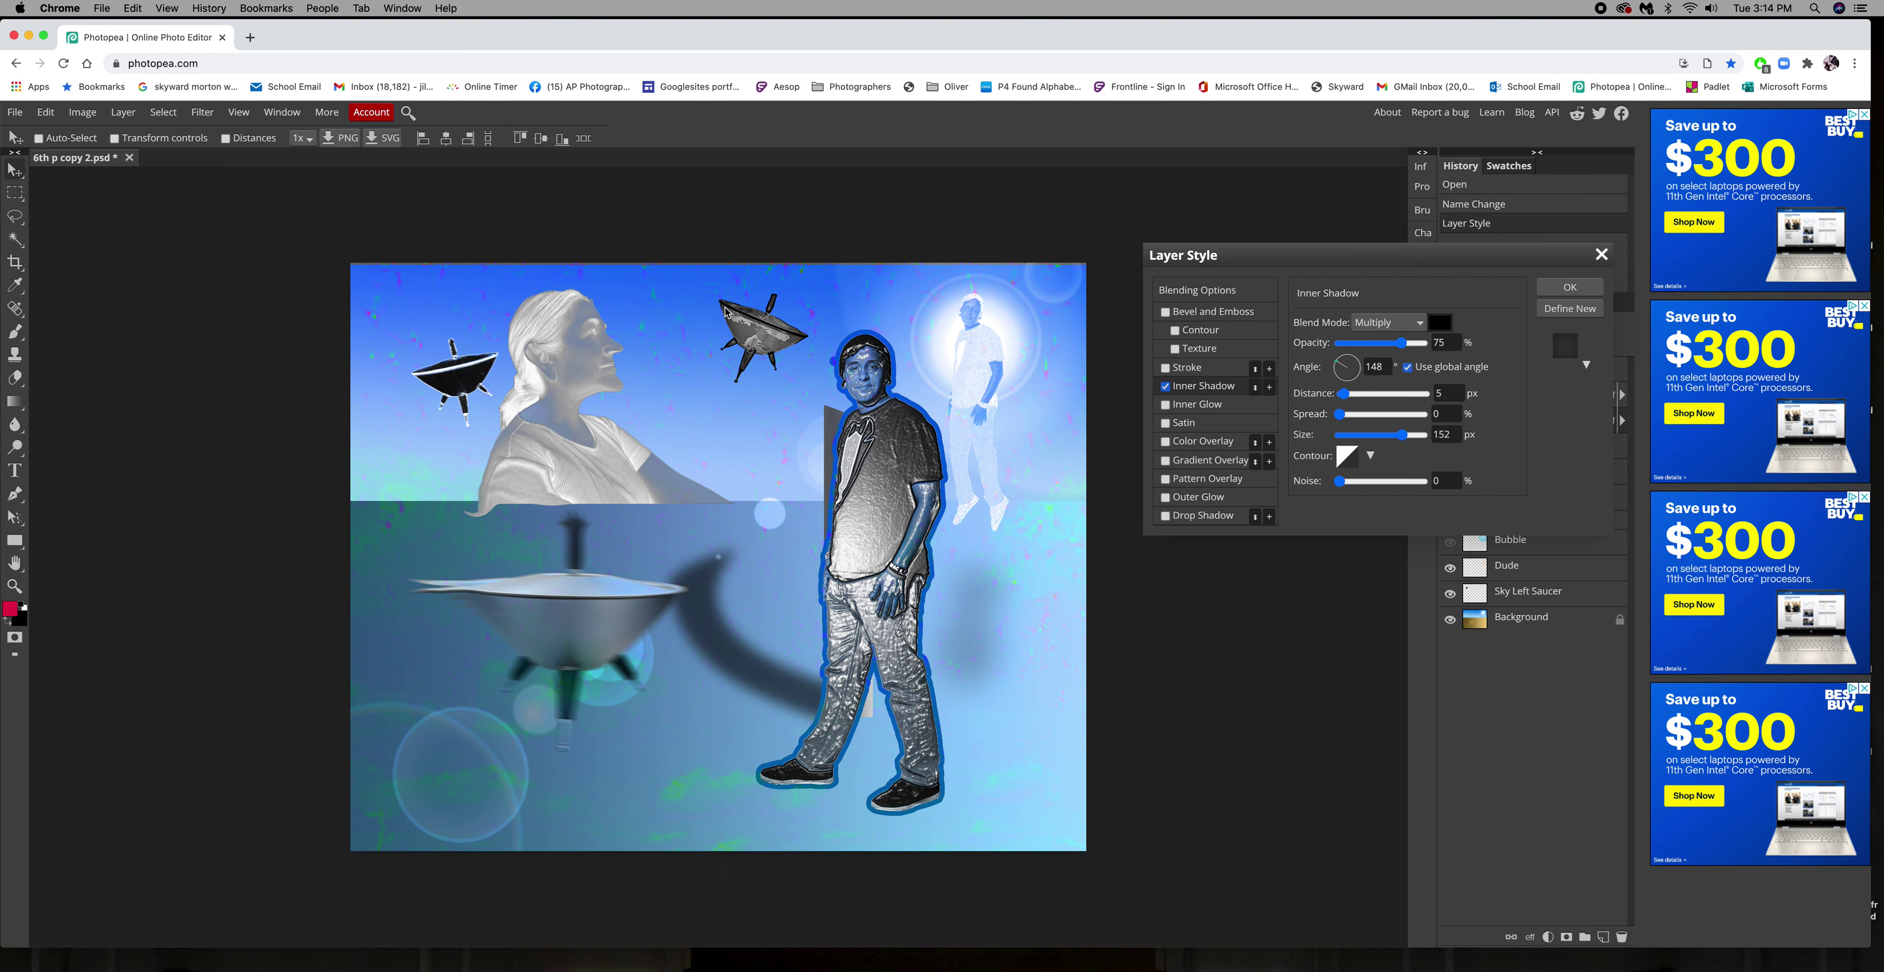
click(1374, 397)
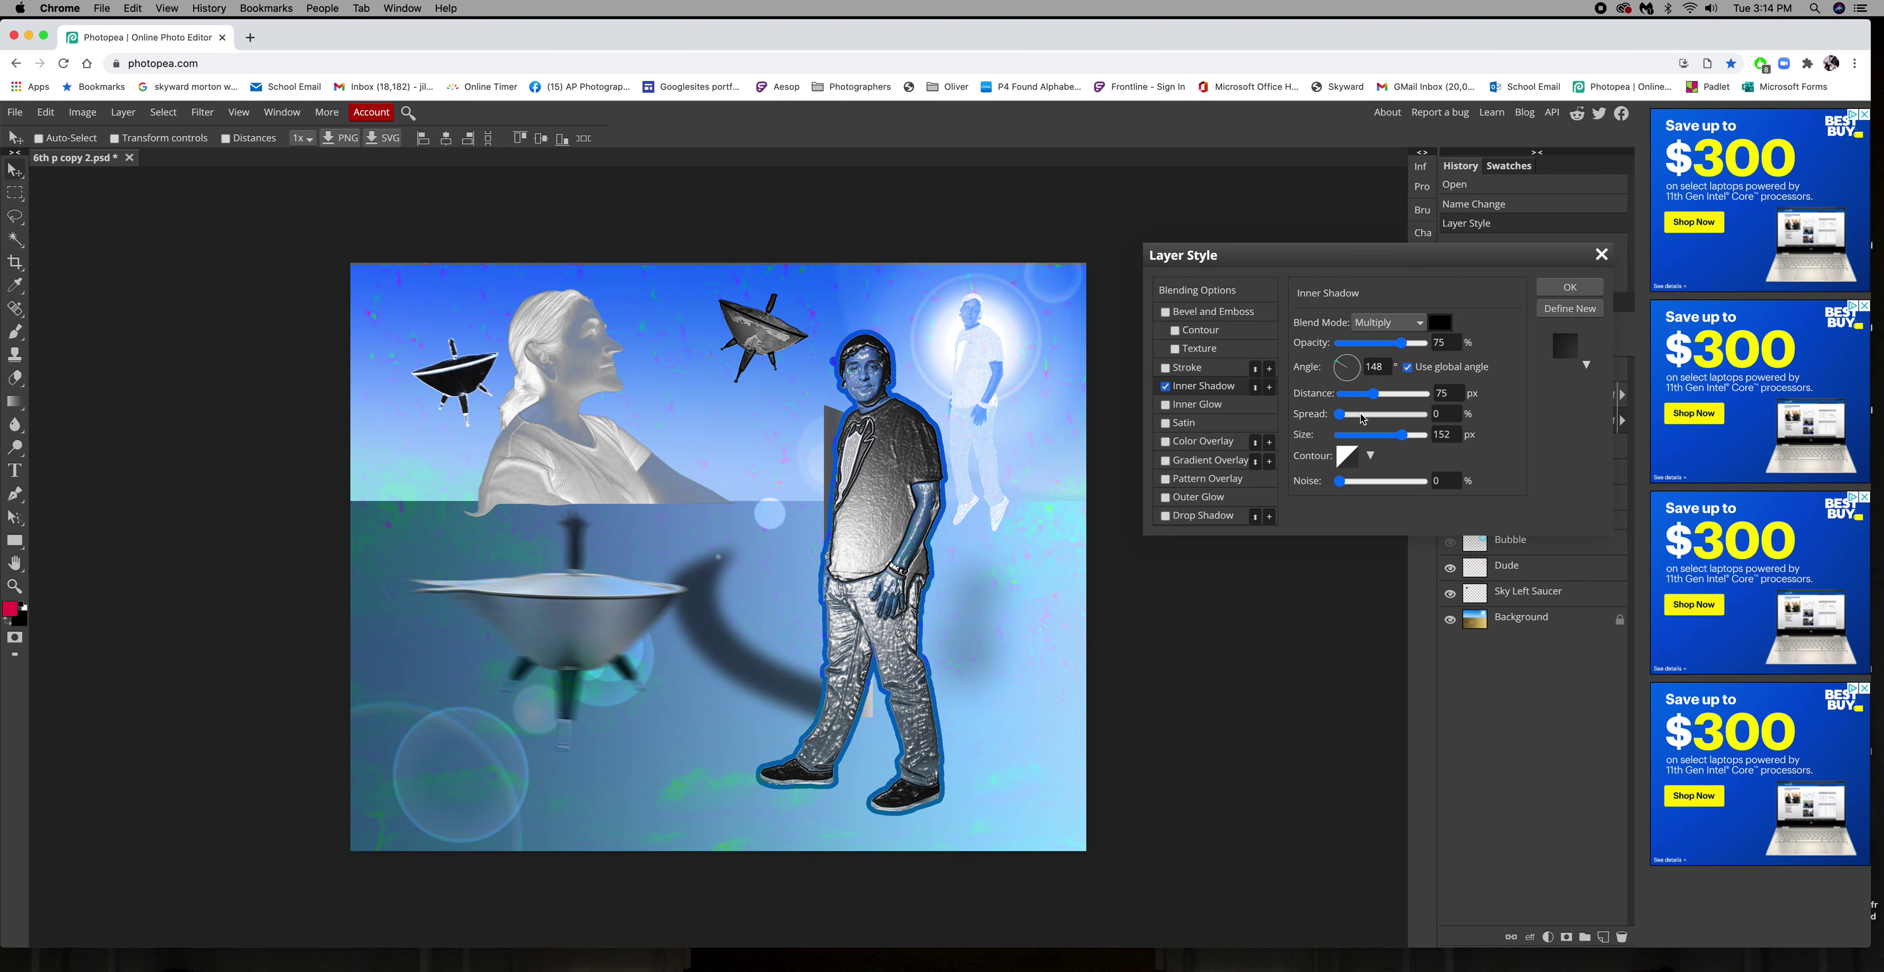
click(1362, 414)
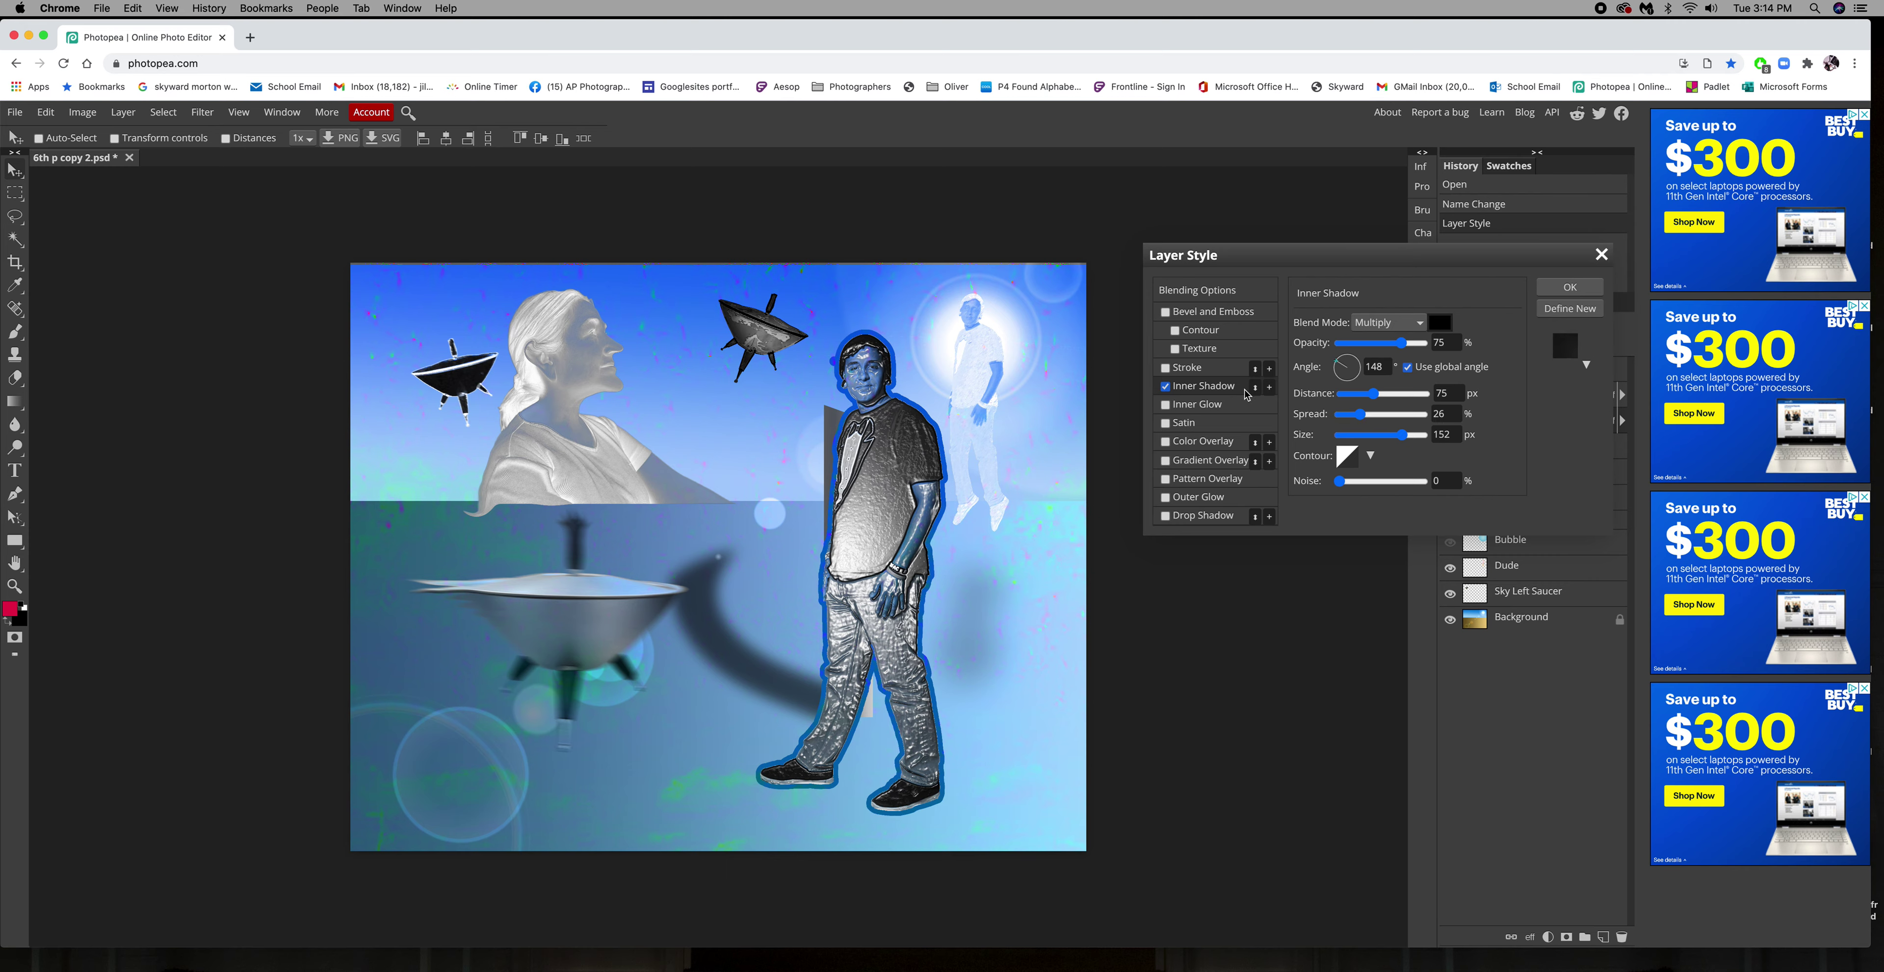
click(1578, 289)
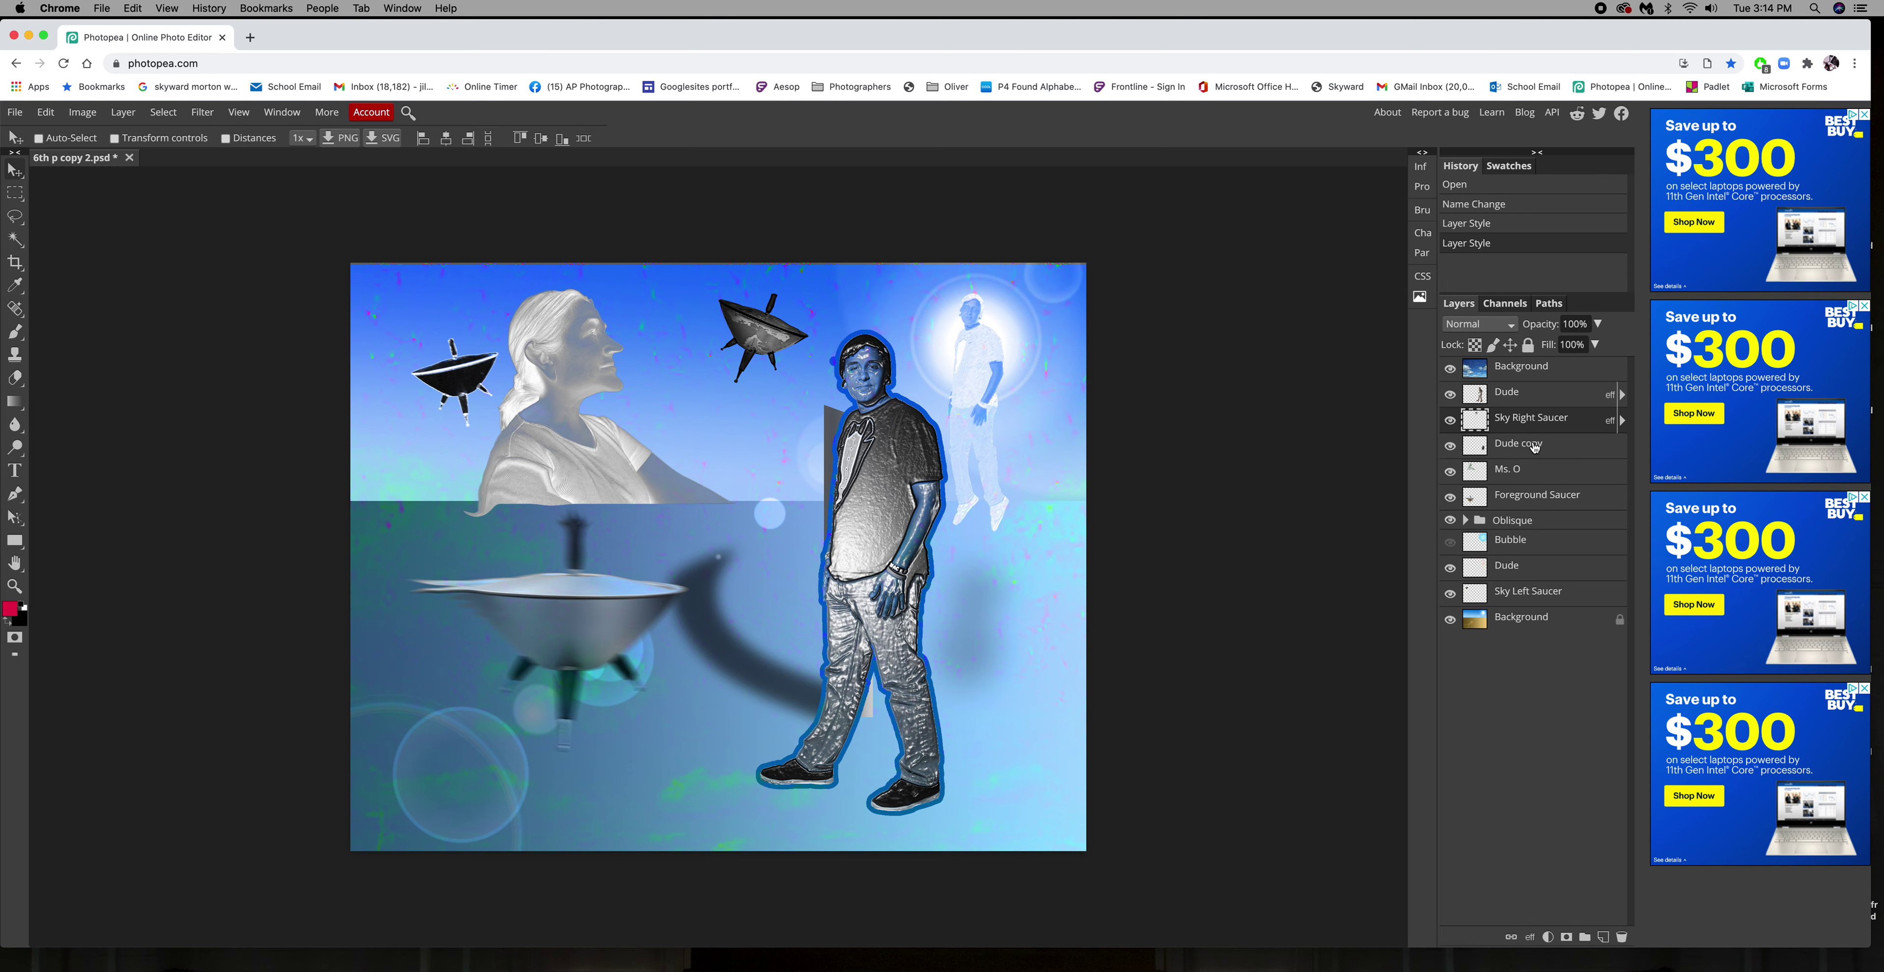
In the Ms. O layer styles, try a 103 px Satin effect, then remove it
double_click(1576, 480)
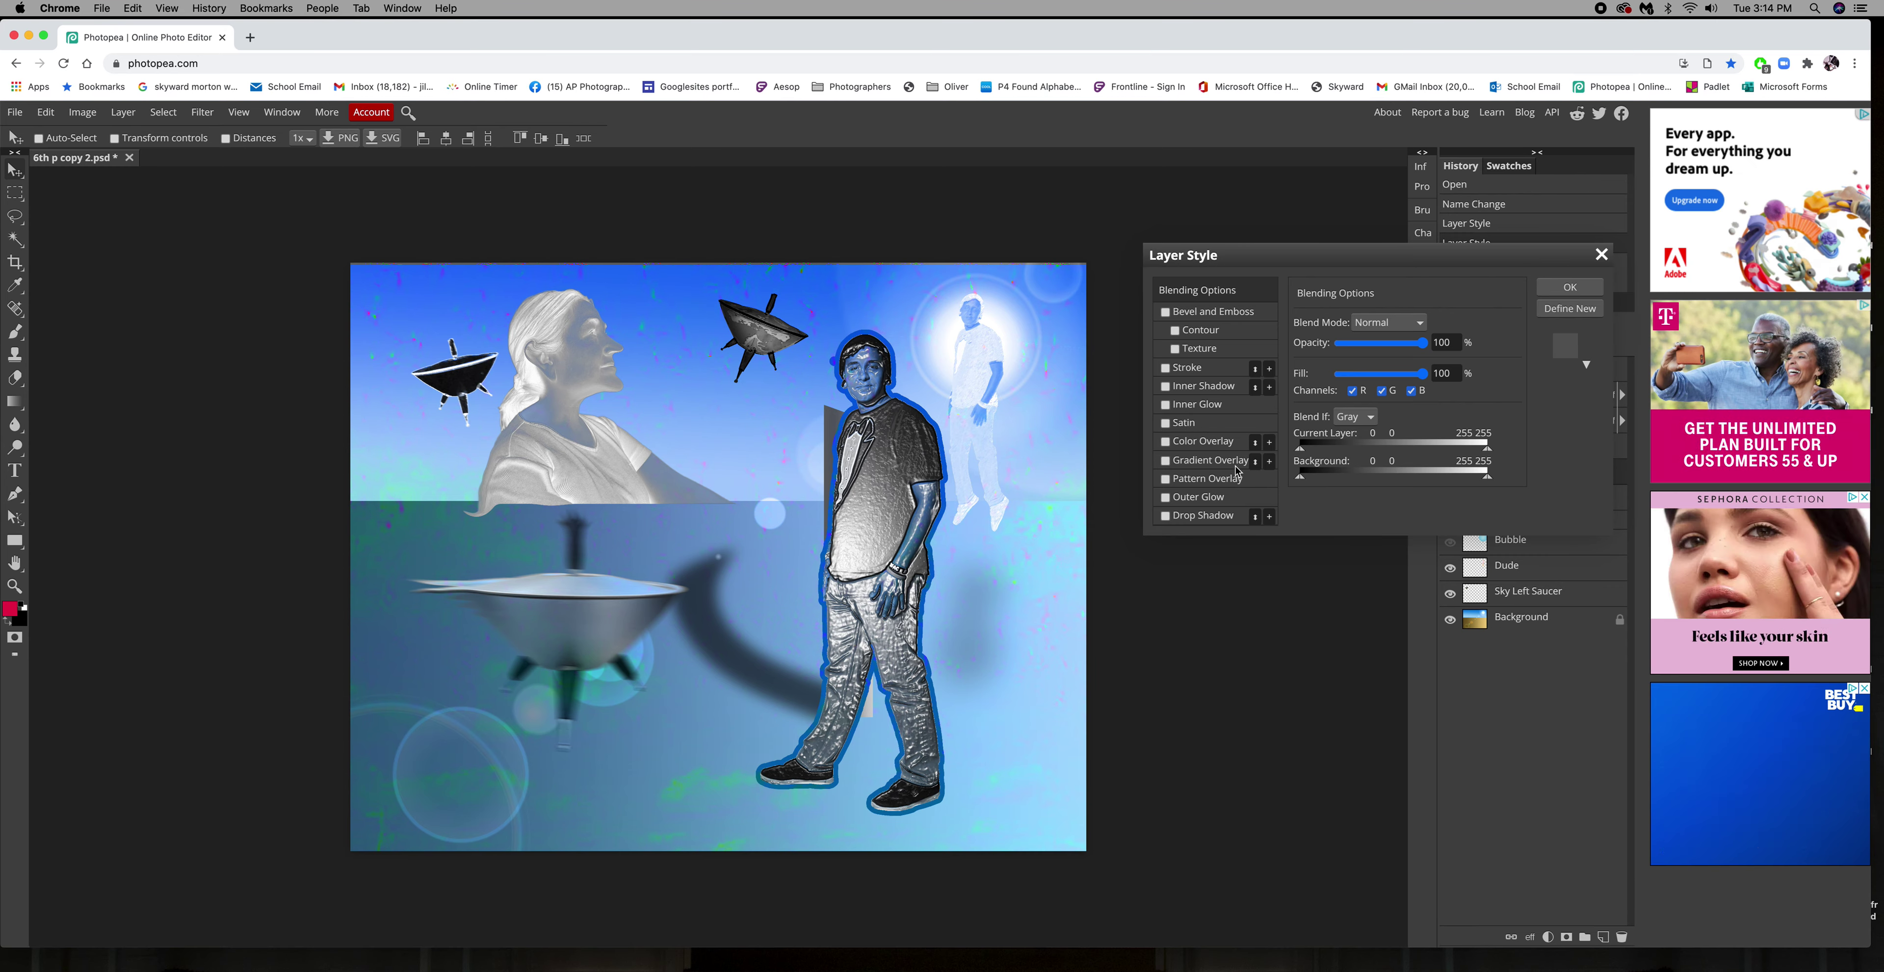
click(1188, 424)
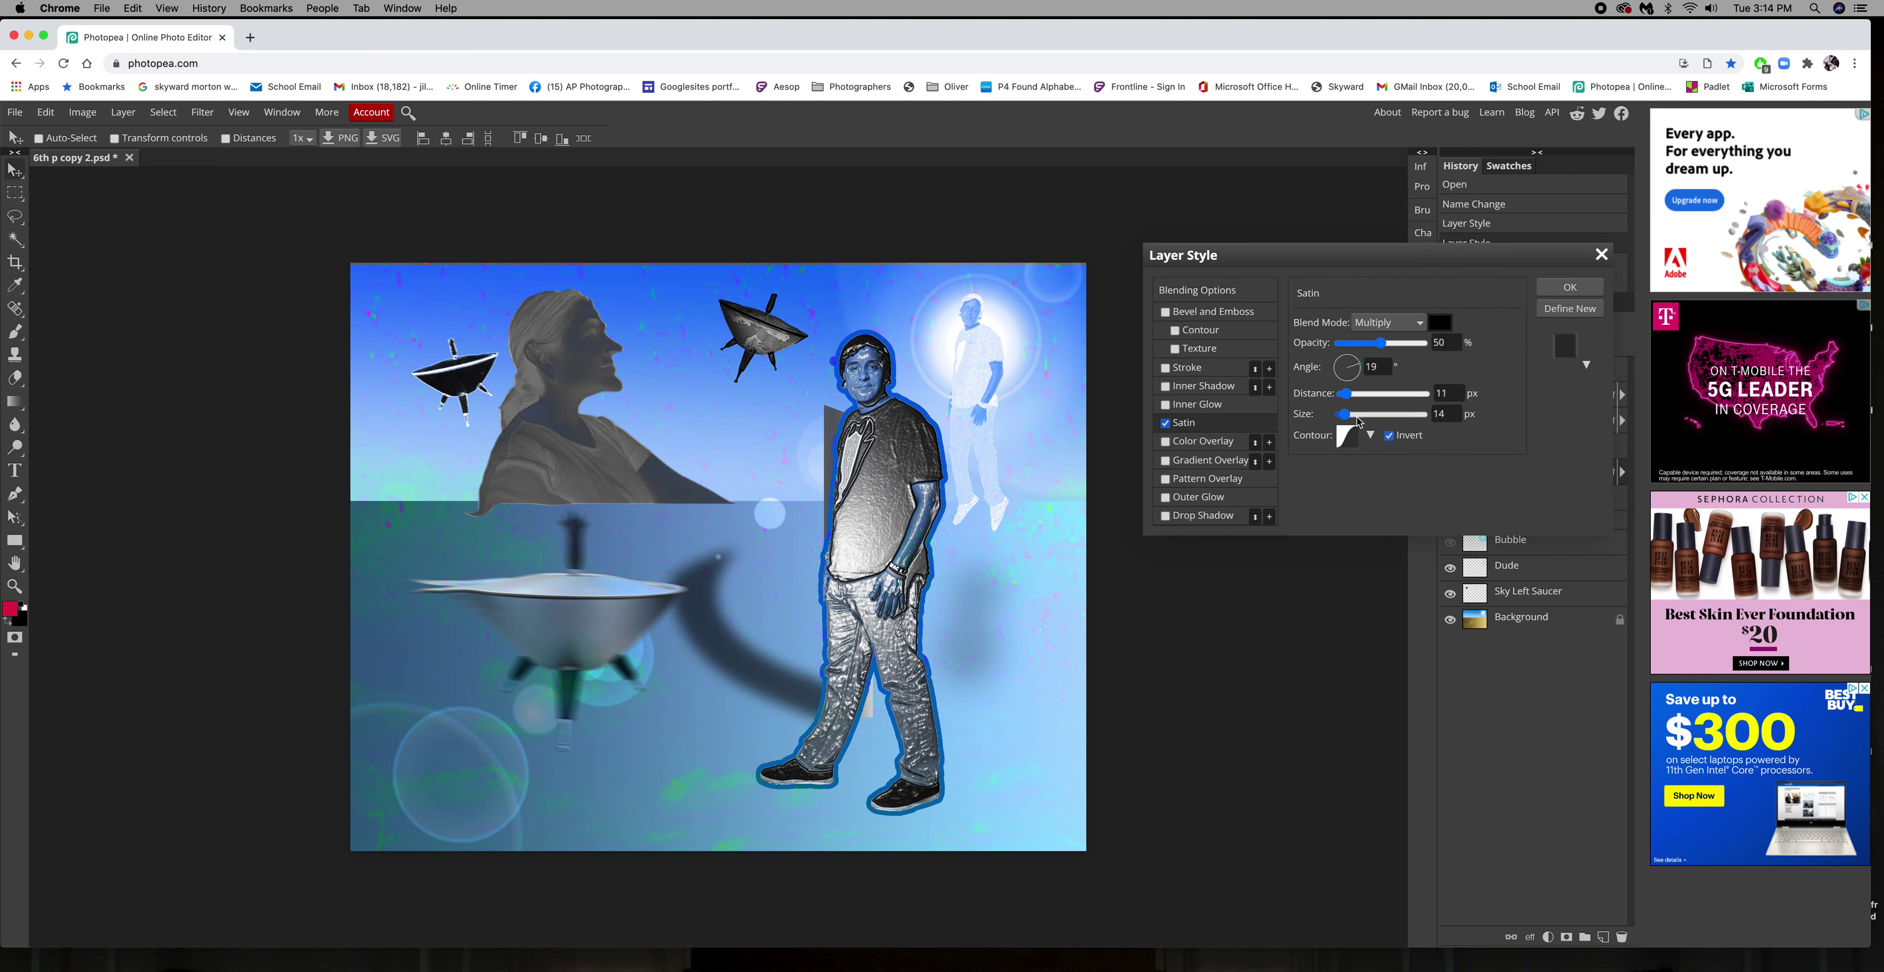
click(1383, 416)
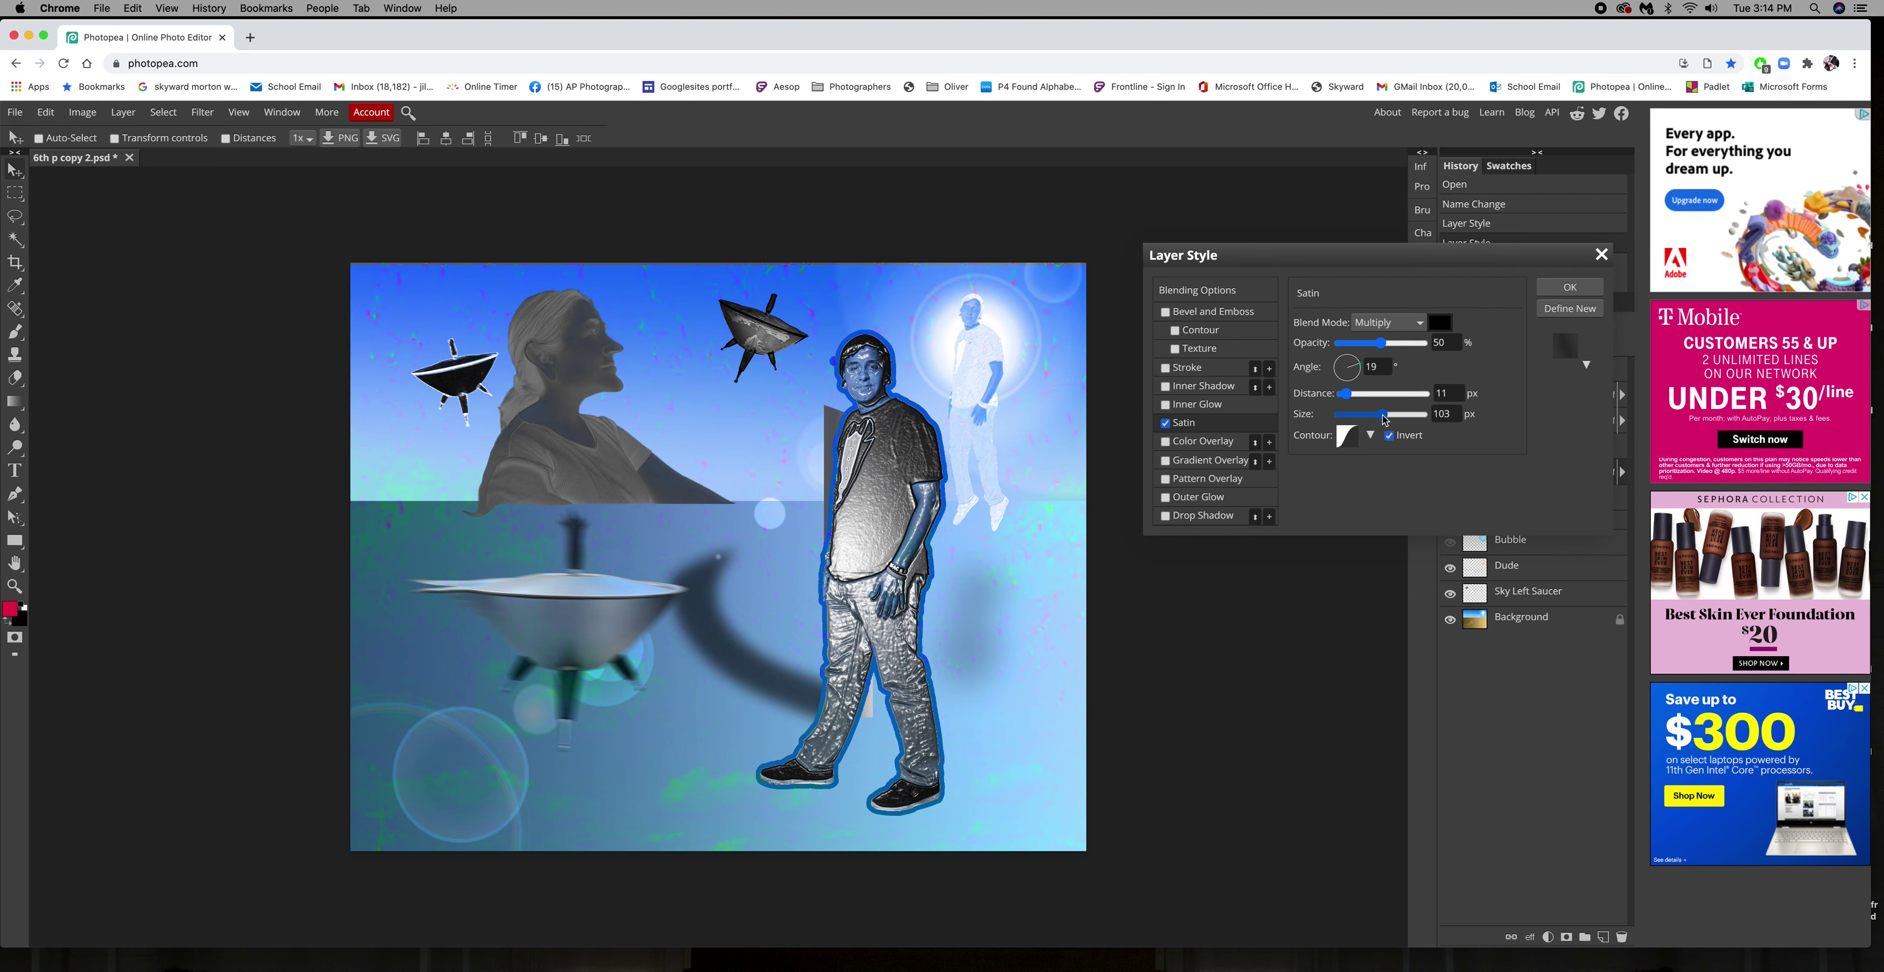
click(1166, 424)
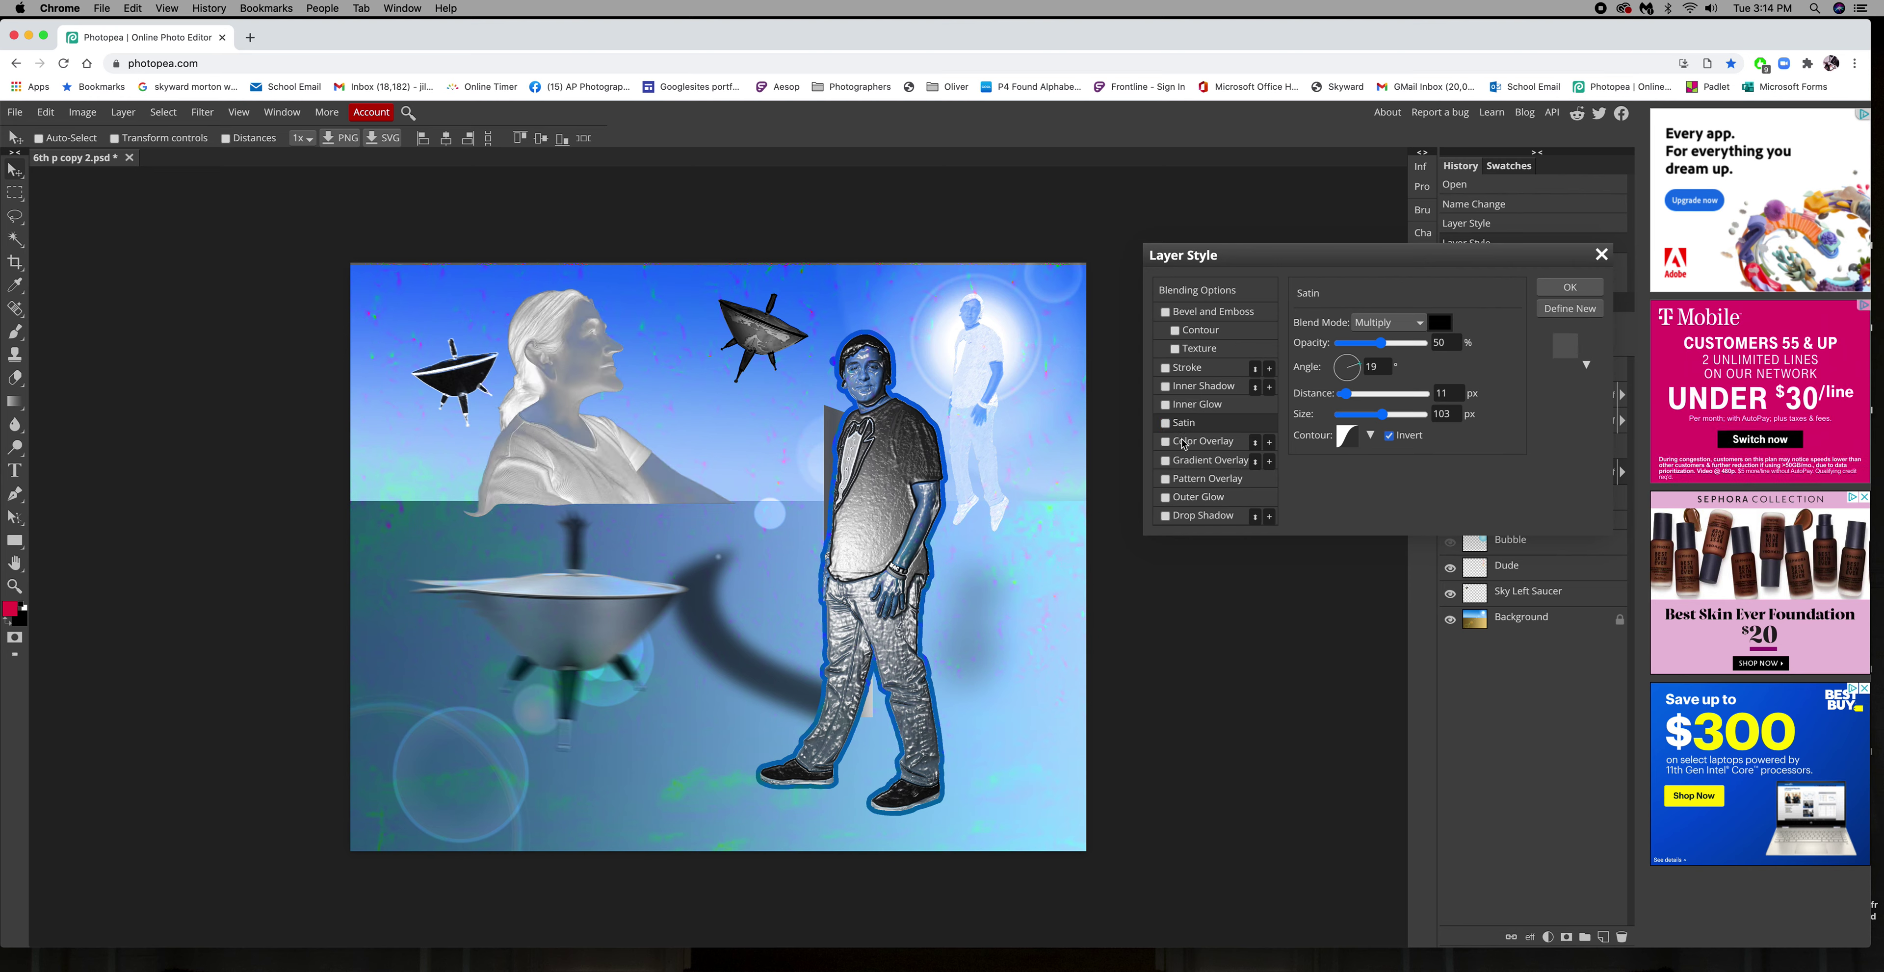
Turn on a Color Overlay, then swap it for a Gradient Overlay on the silhouette
click(1204, 443)
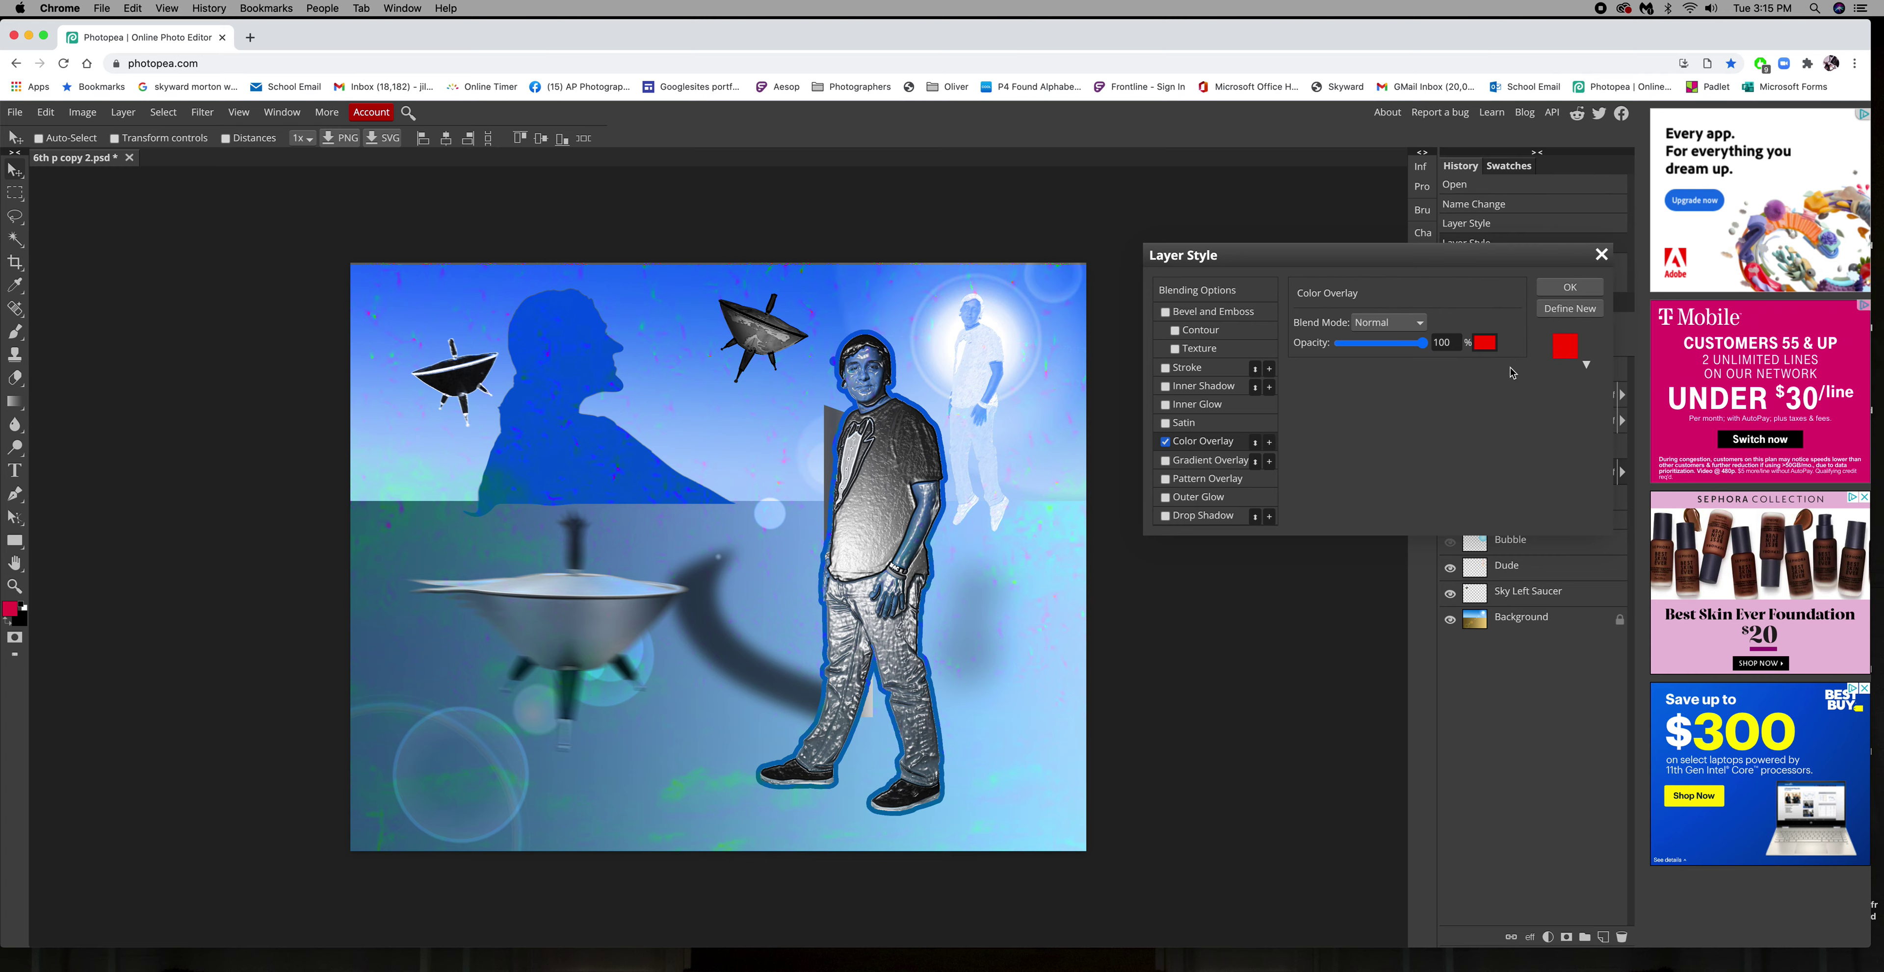
click(1489, 345)
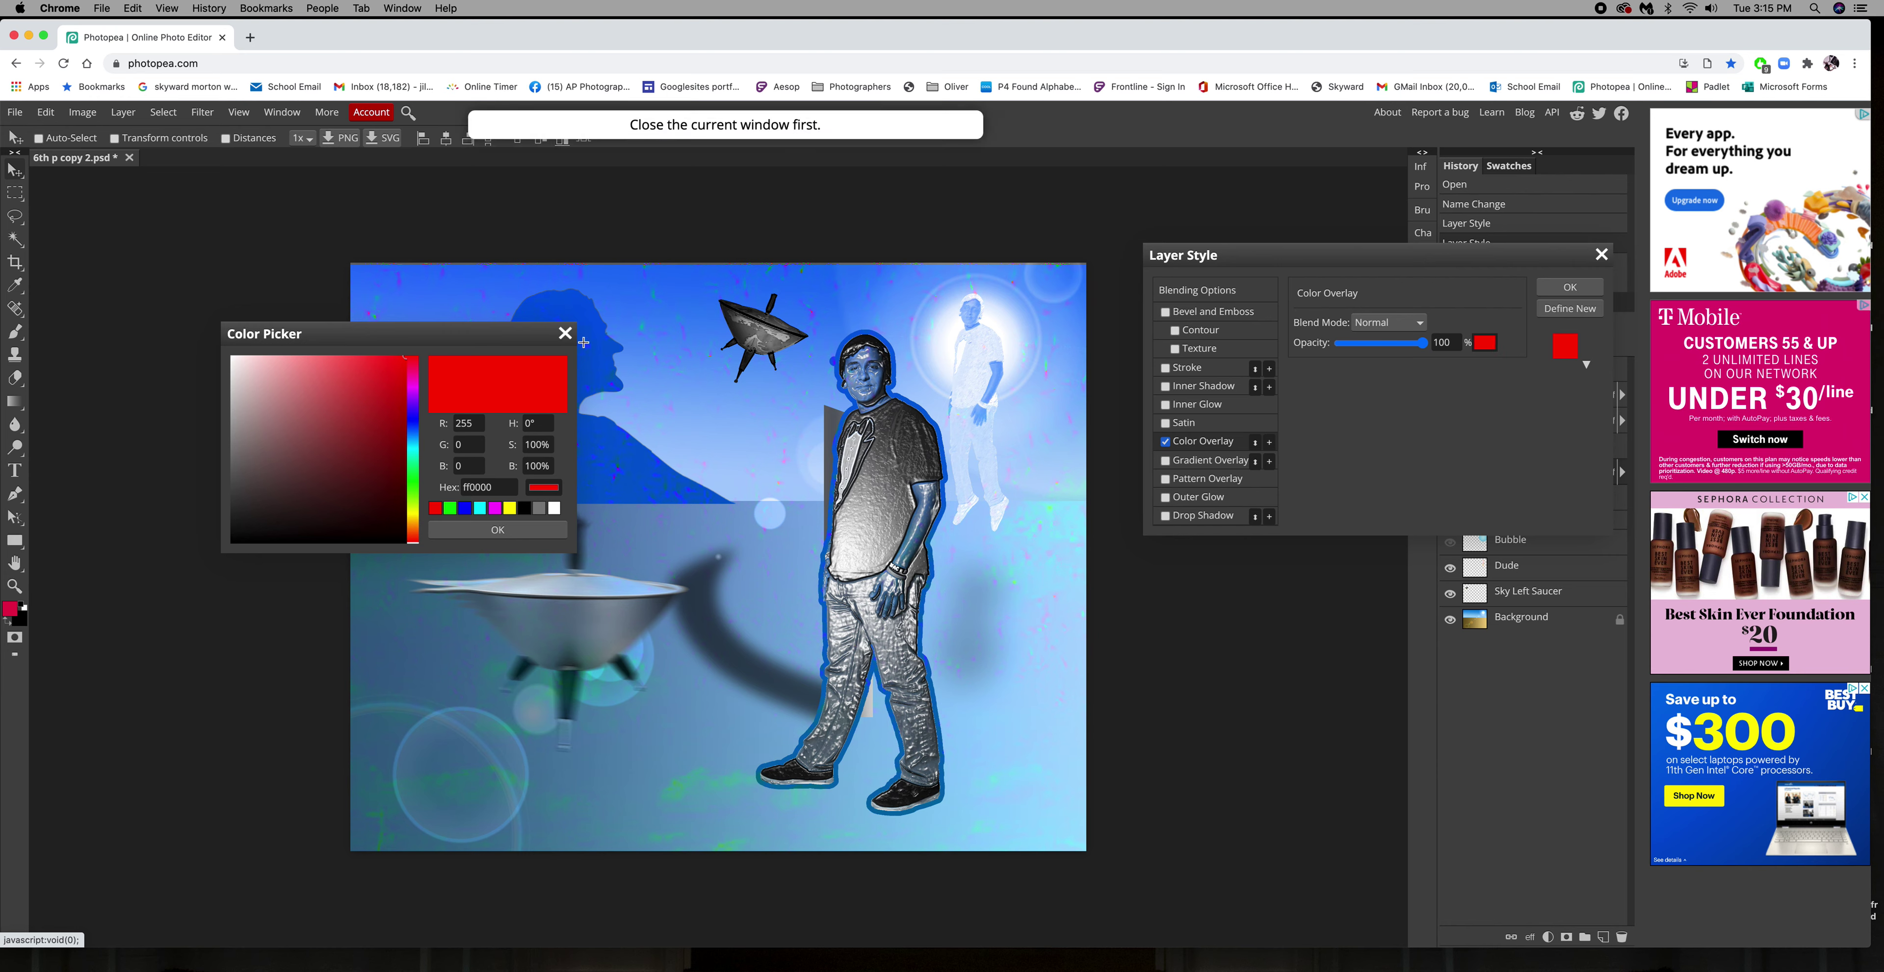
click(565, 335)
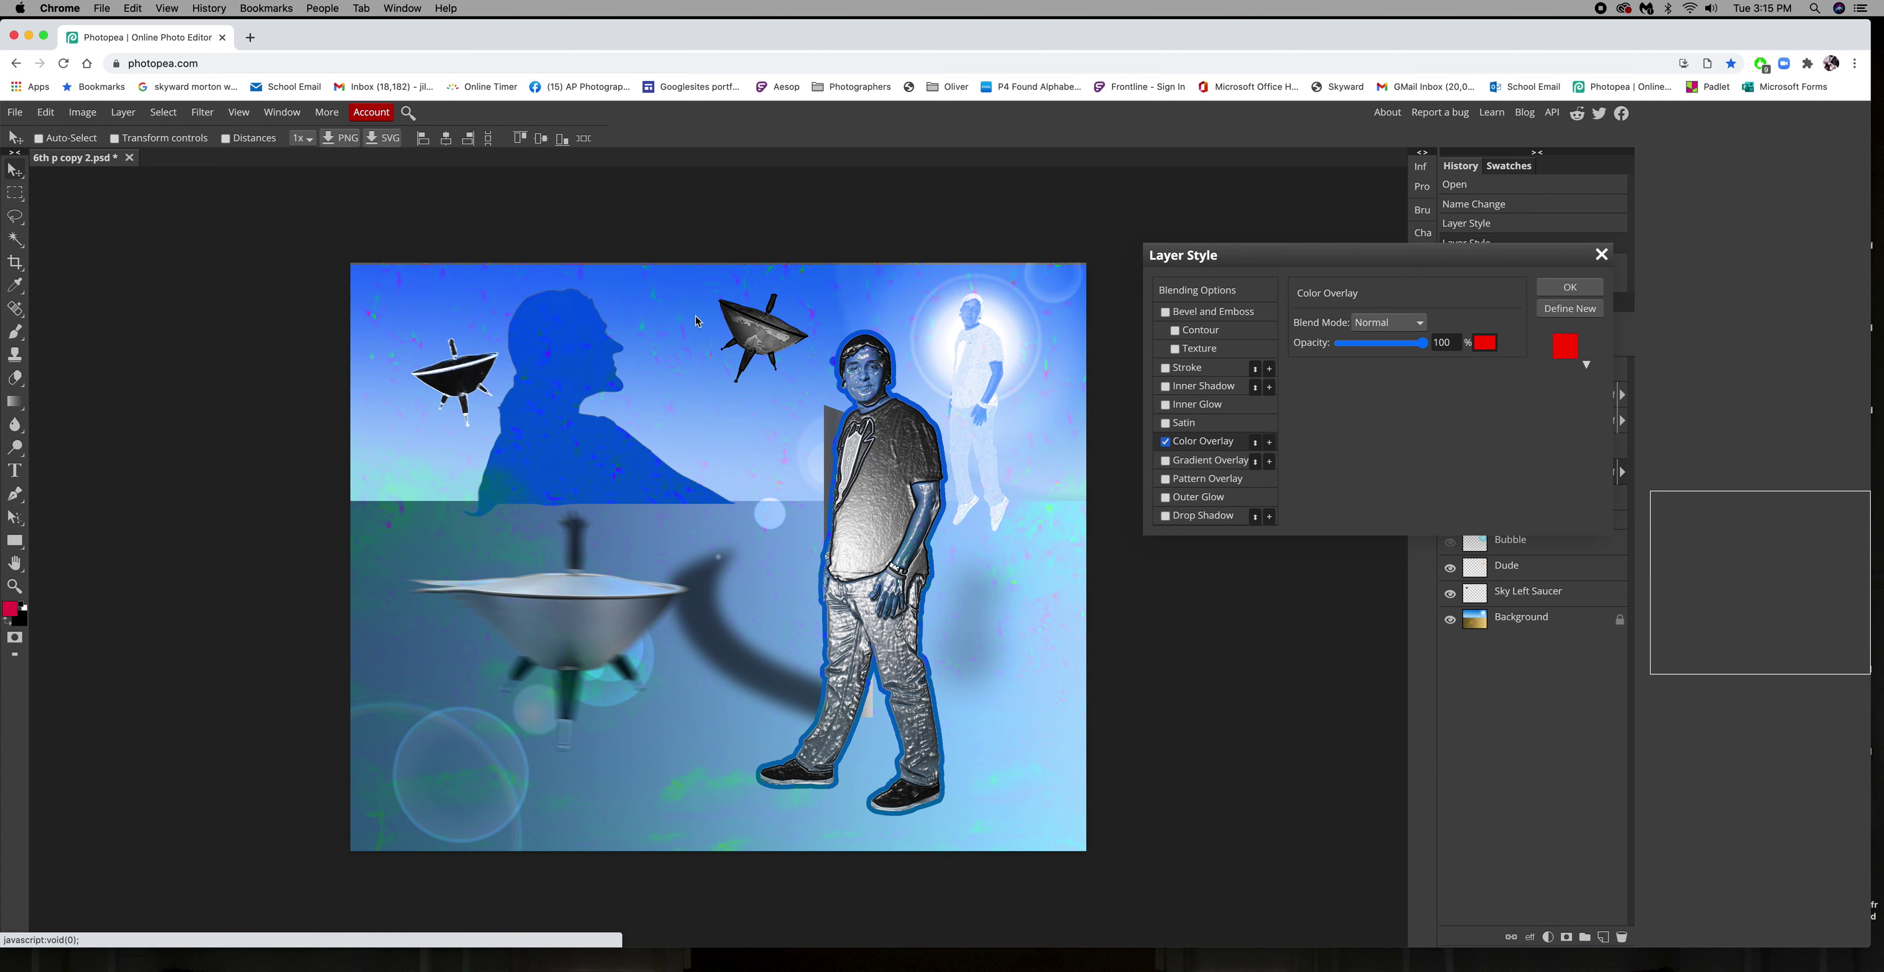
click(1204, 462)
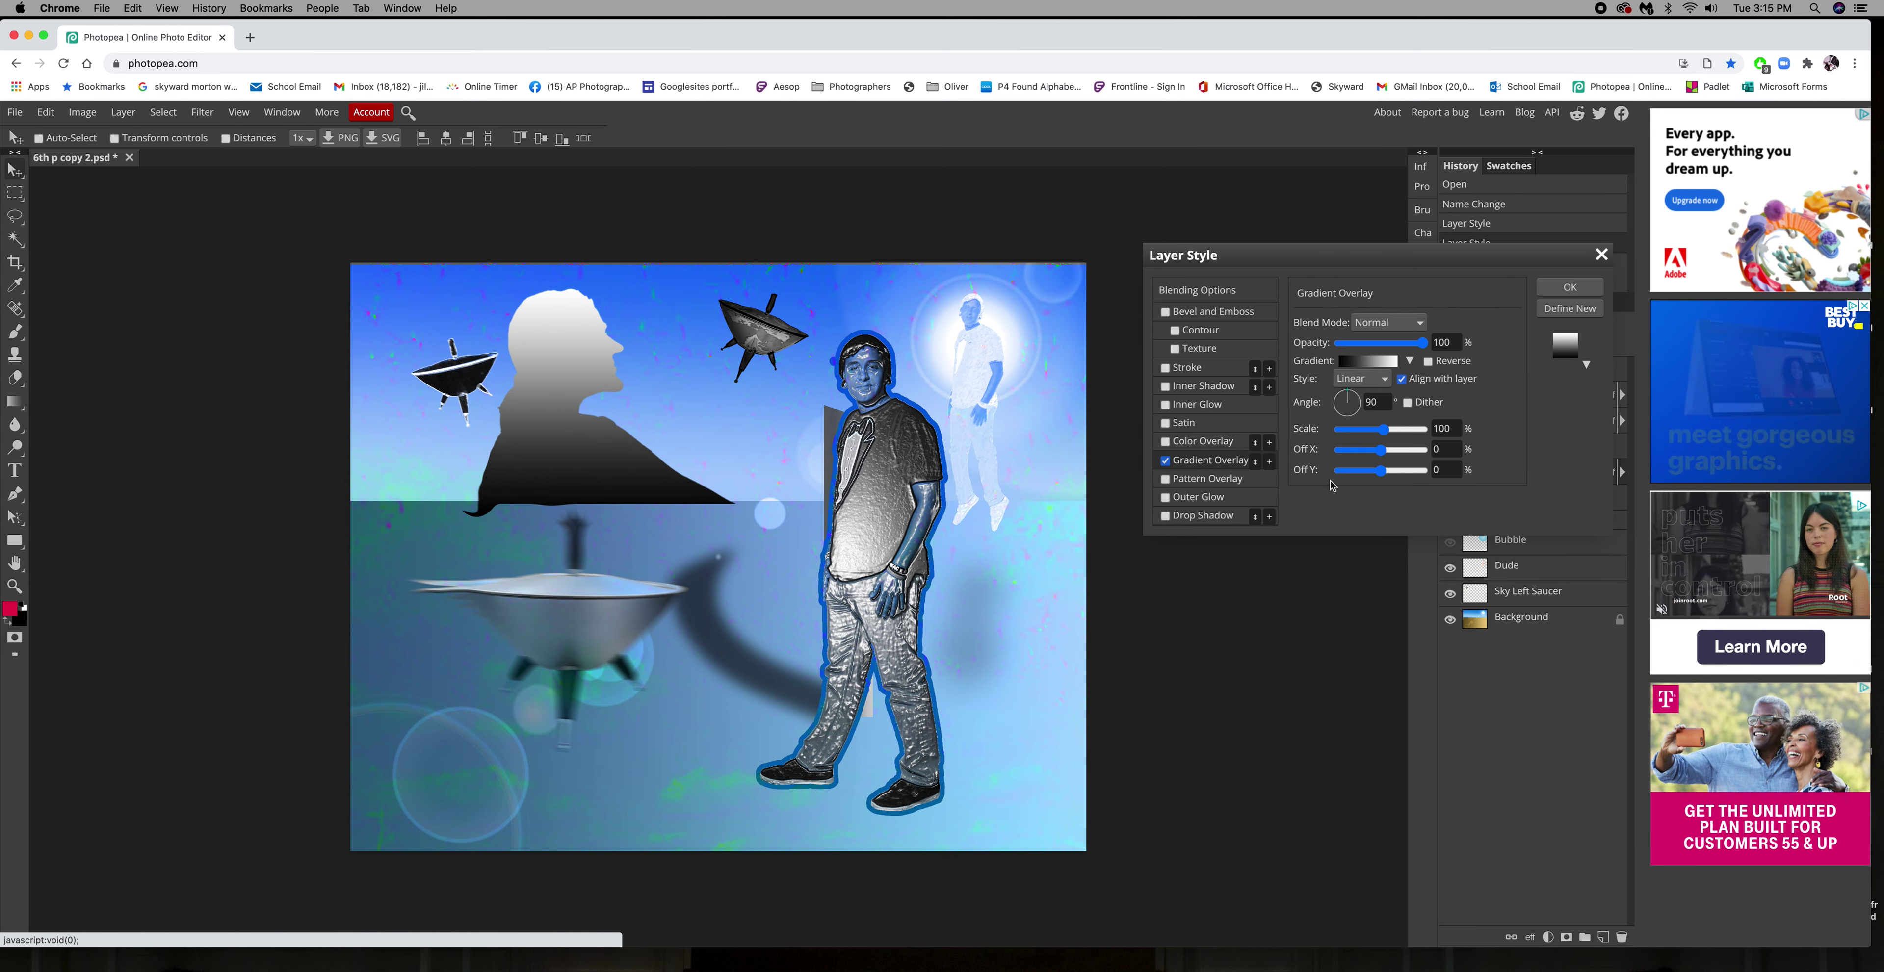
Replace the gradient with a Pattern Overlay using the beige diamond pattern and apply it
click(1218, 480)
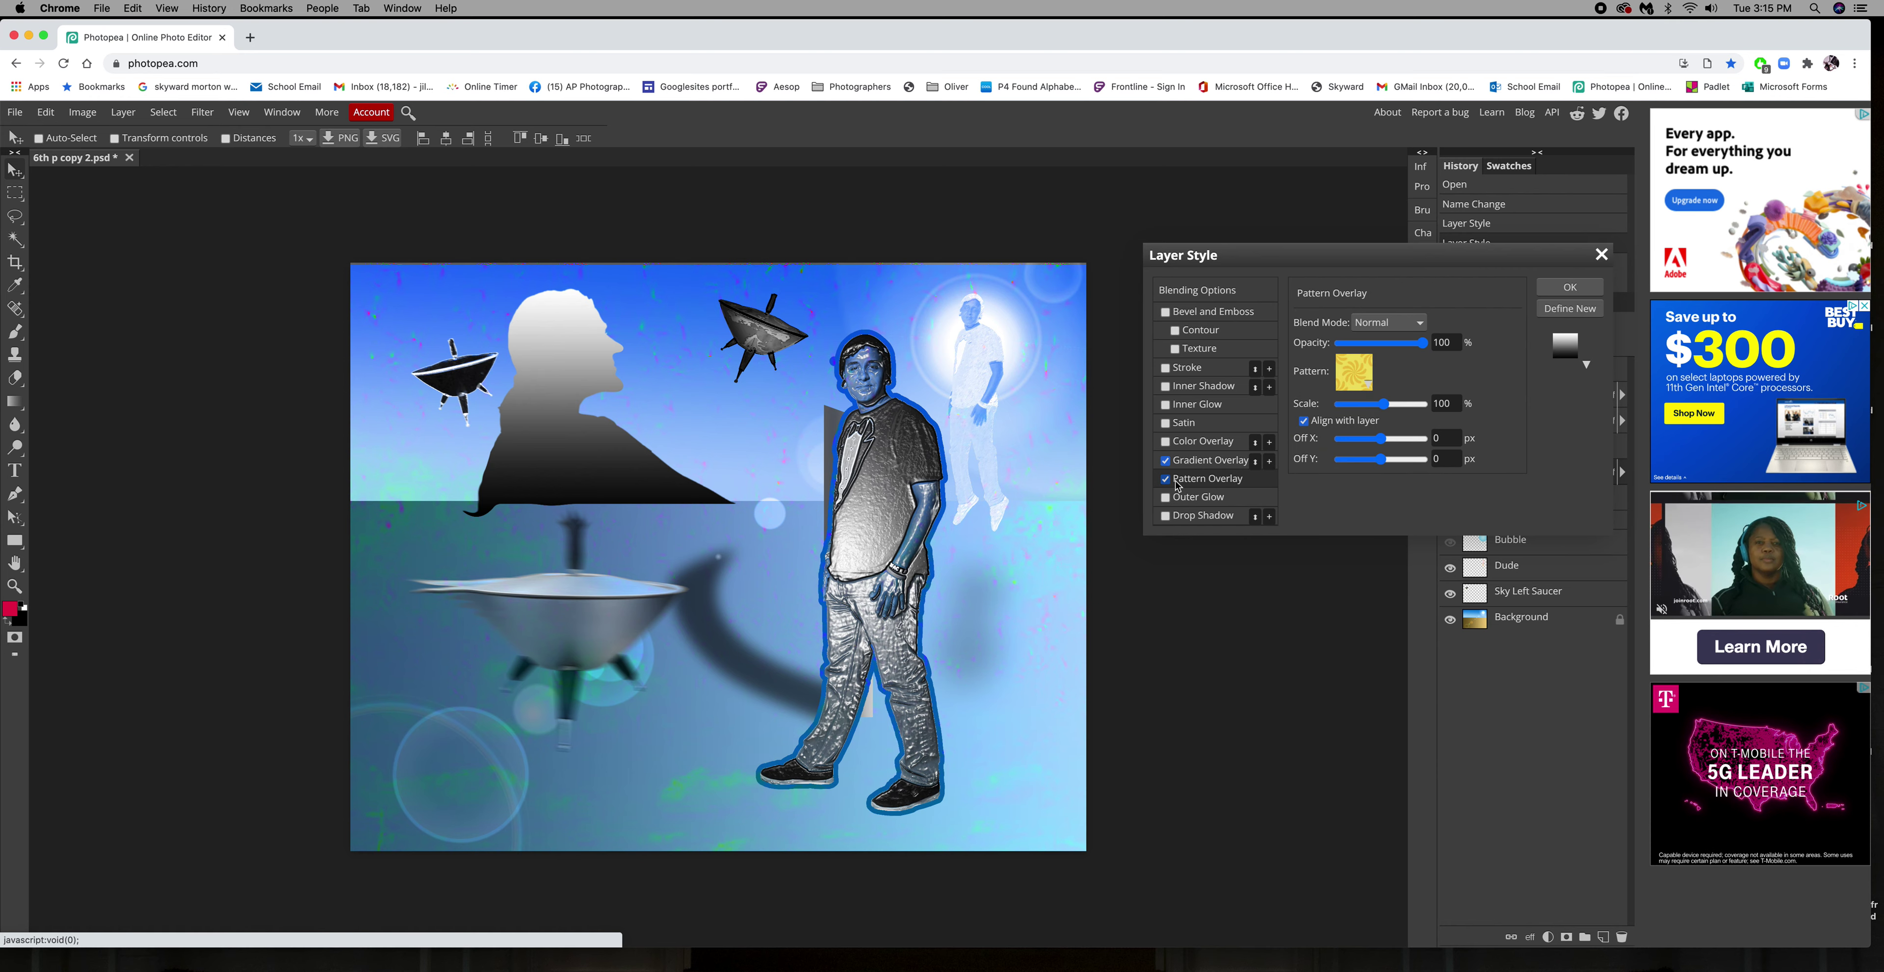
click(1166, 461)
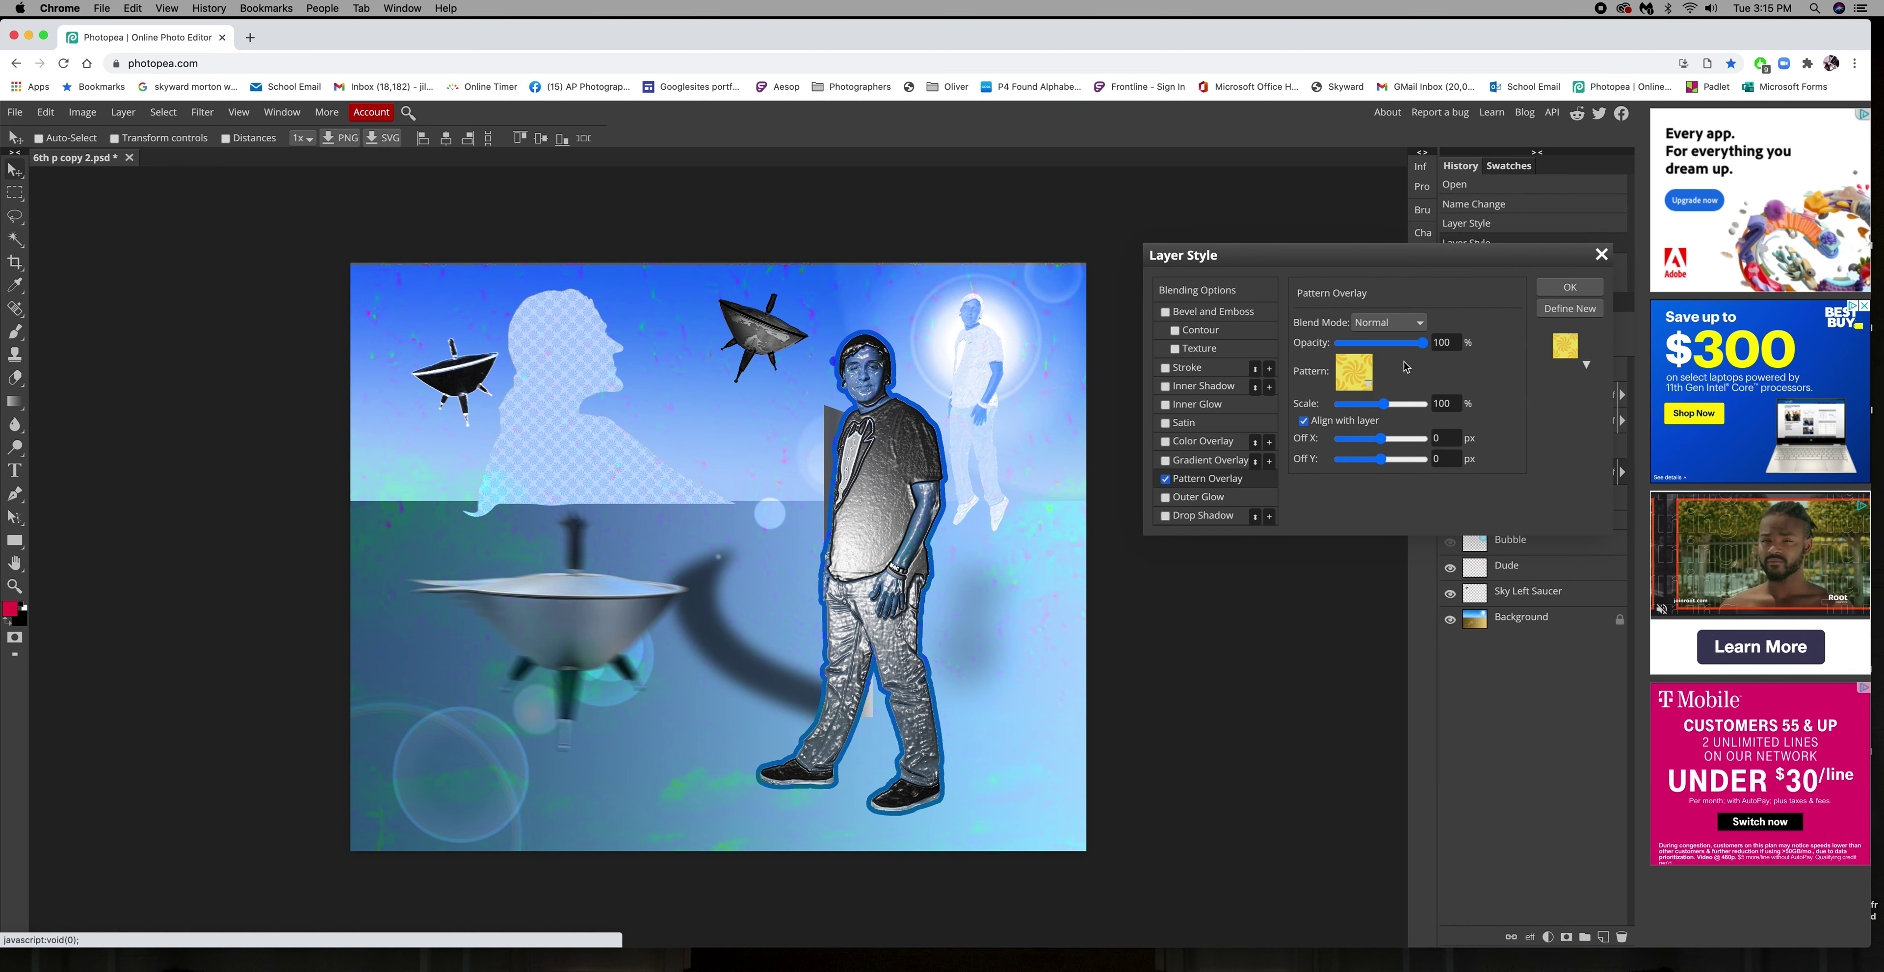
click(1354, 376)
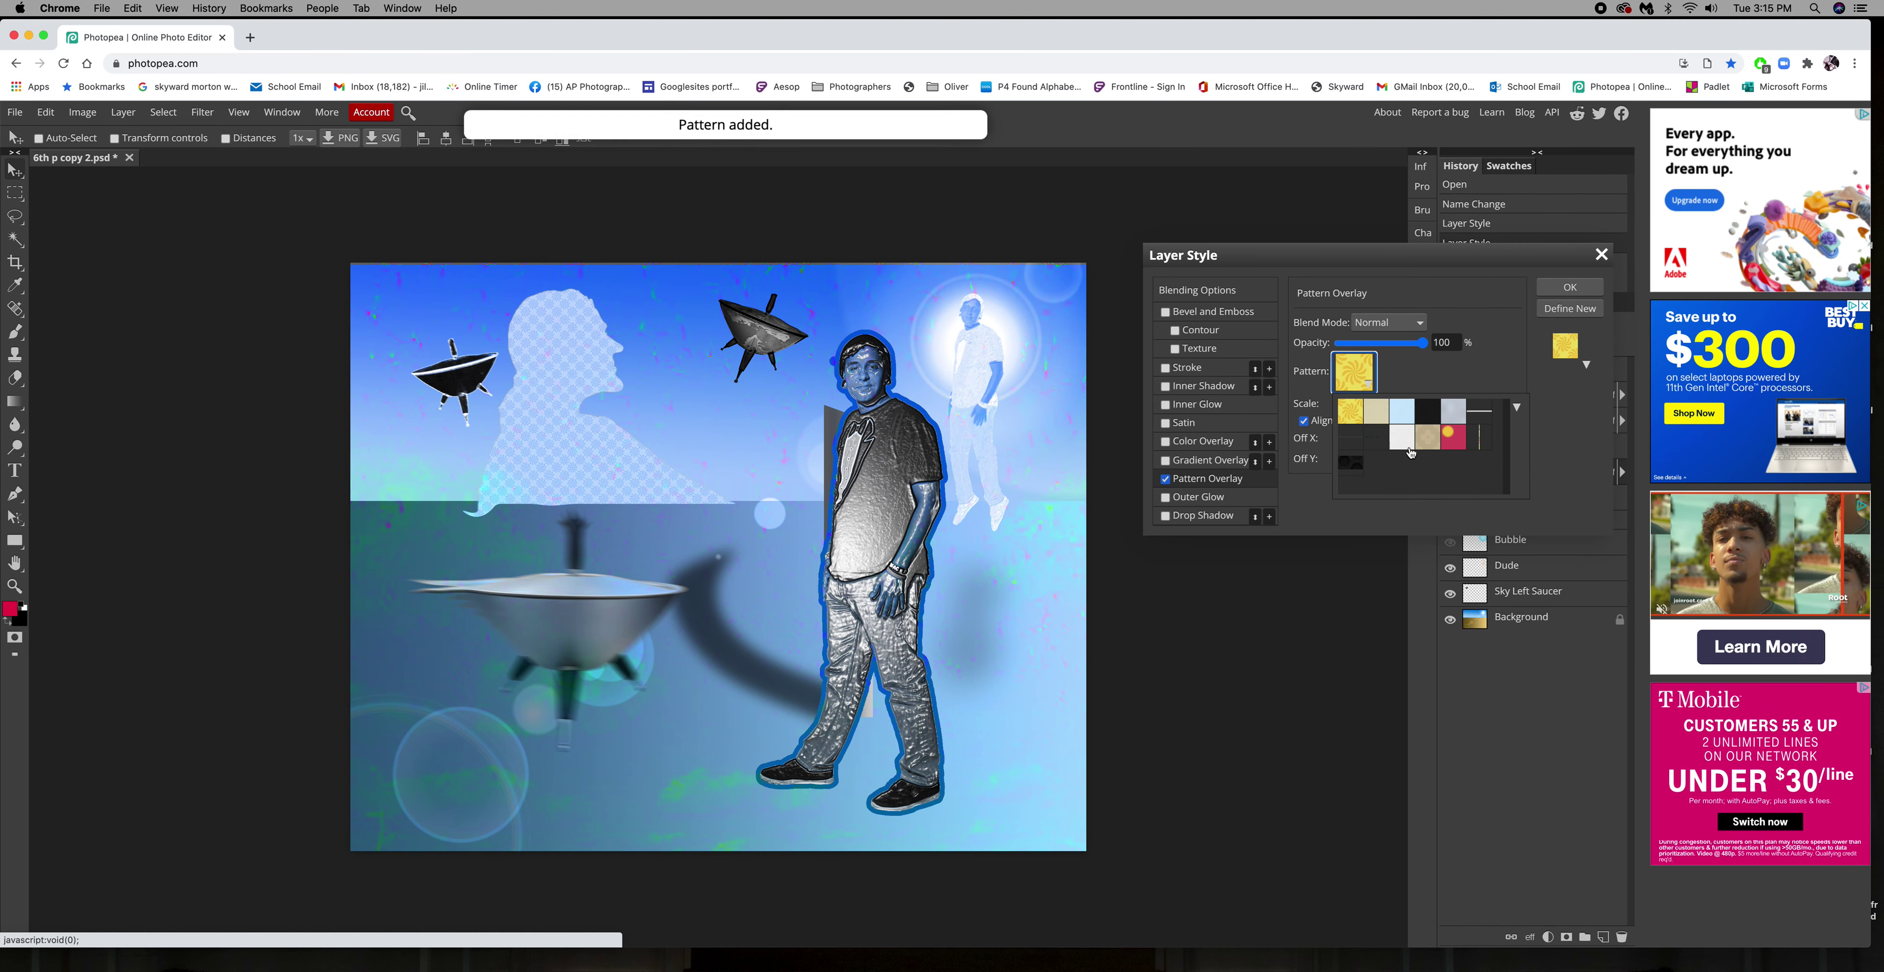
click(1453, 438)
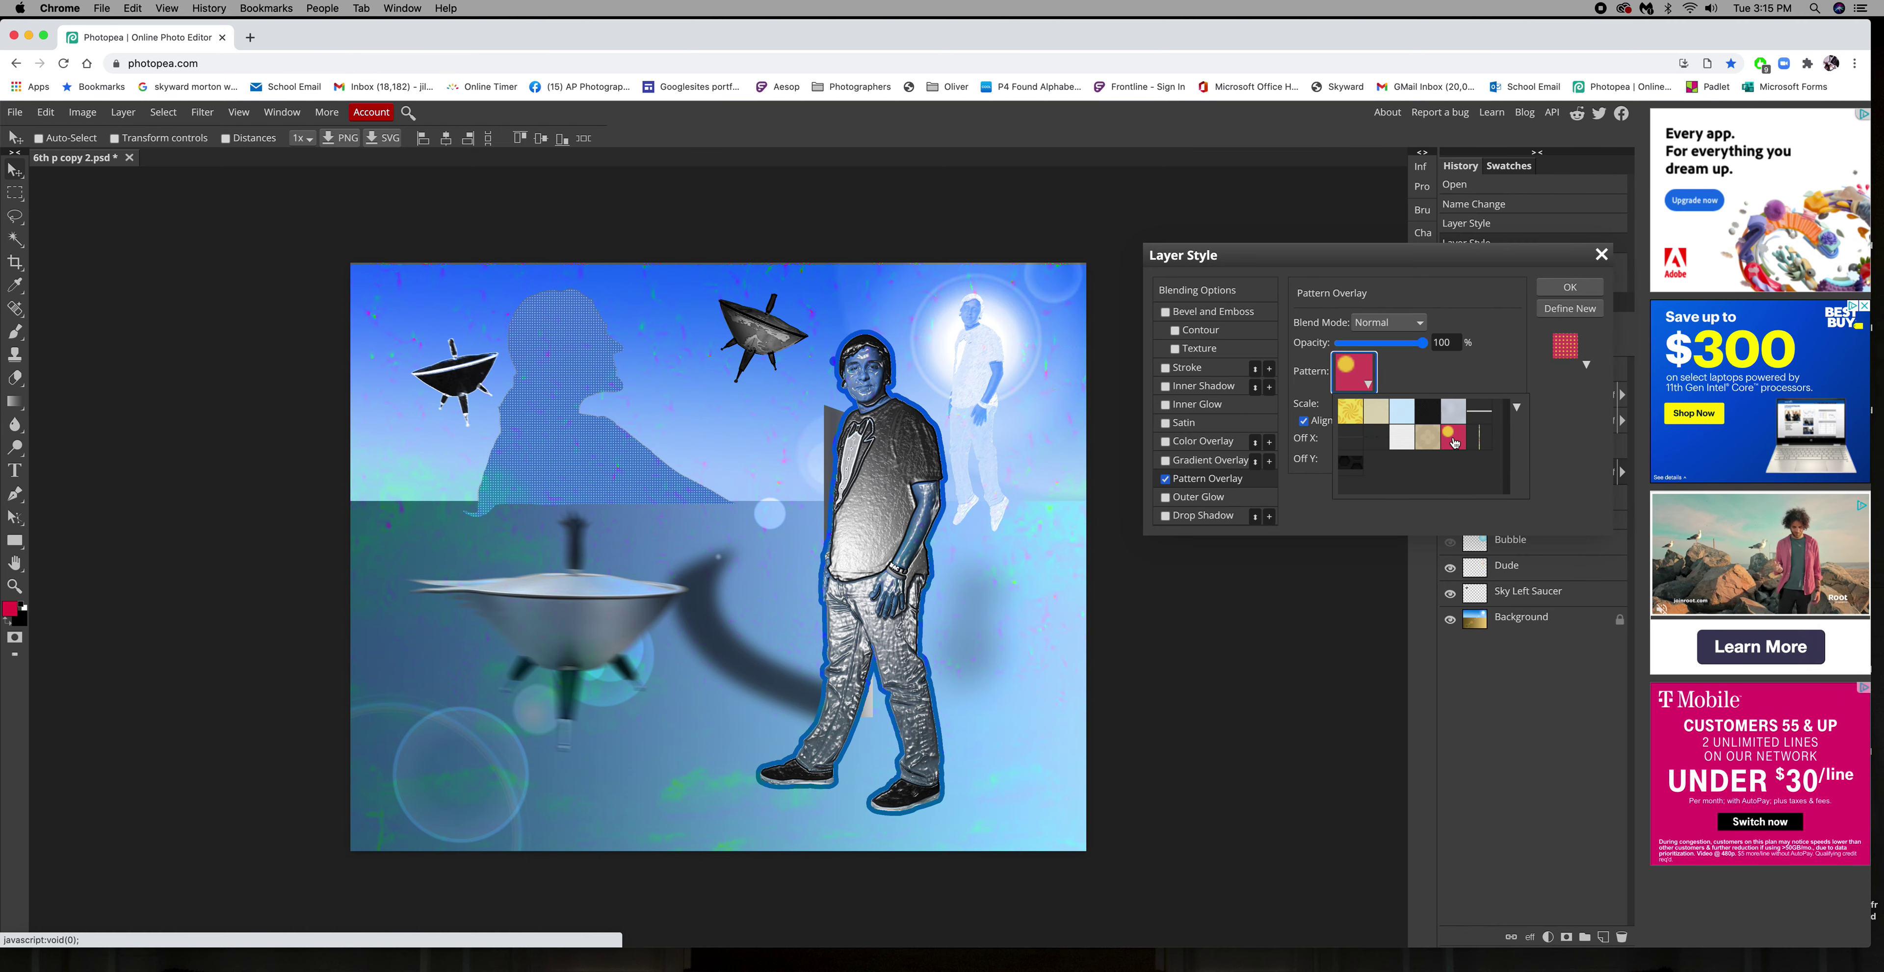
click(1460, 410)
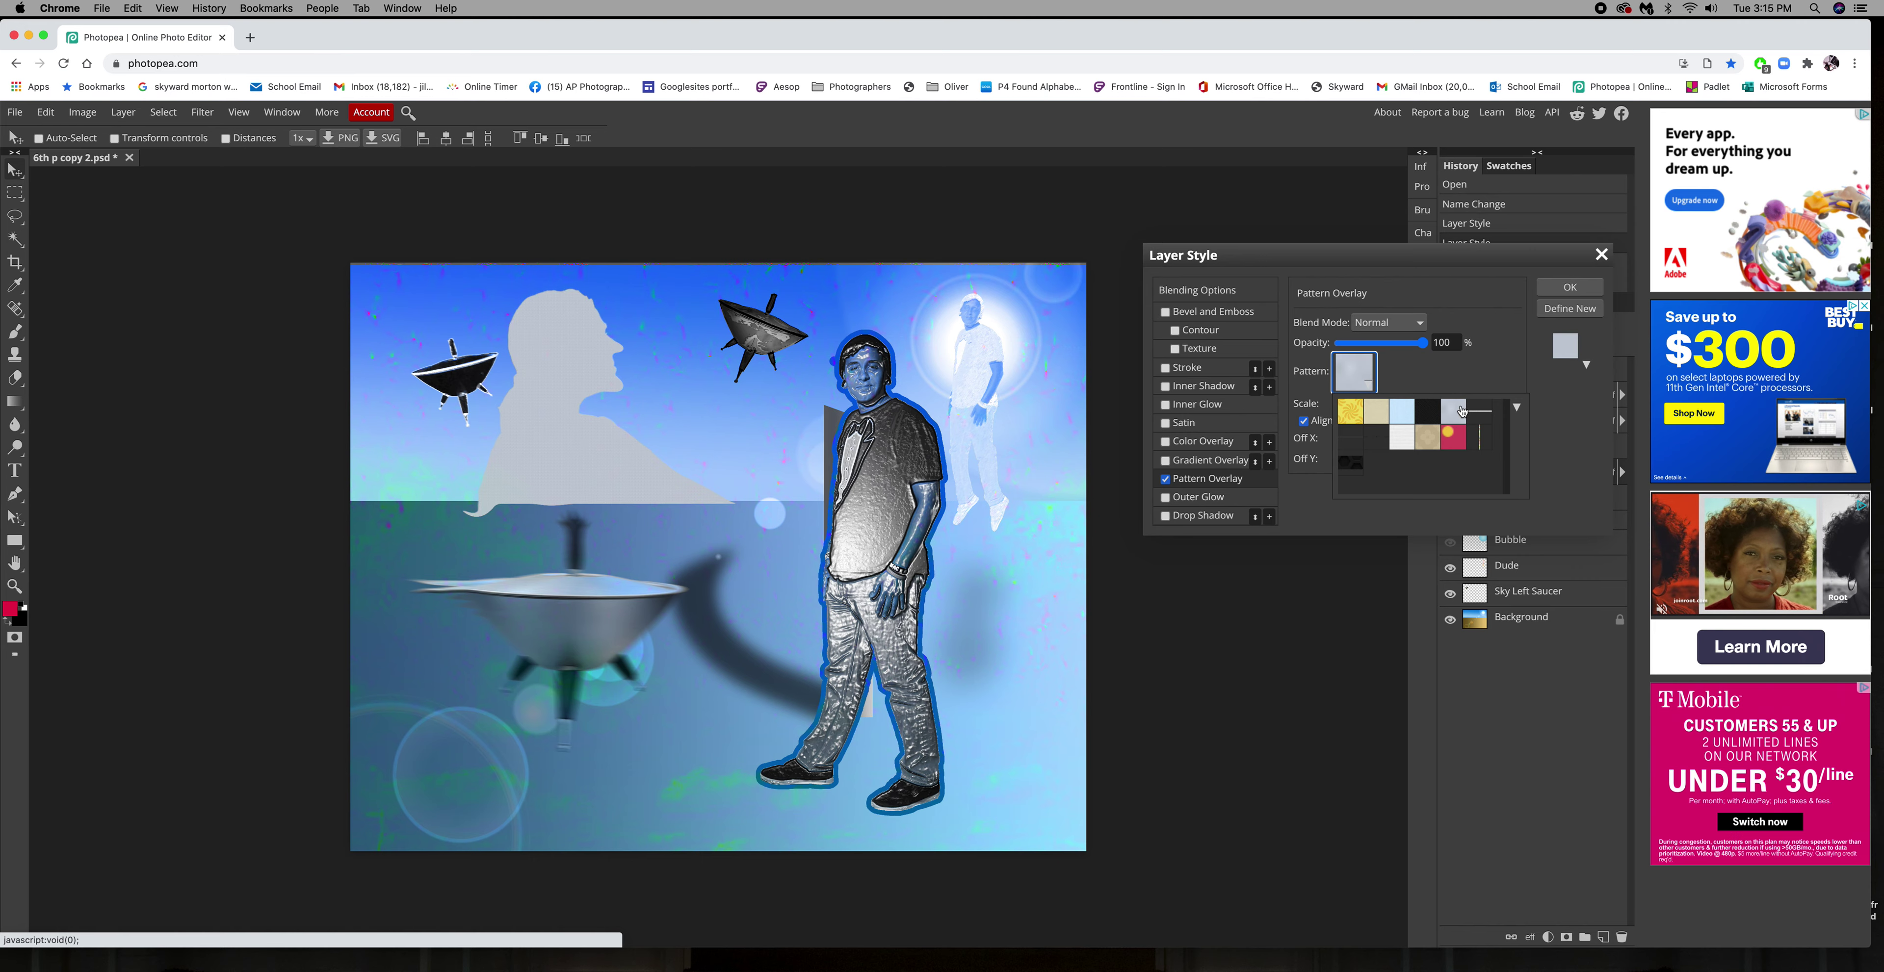
click(1350, 412)
click(1377, 412)
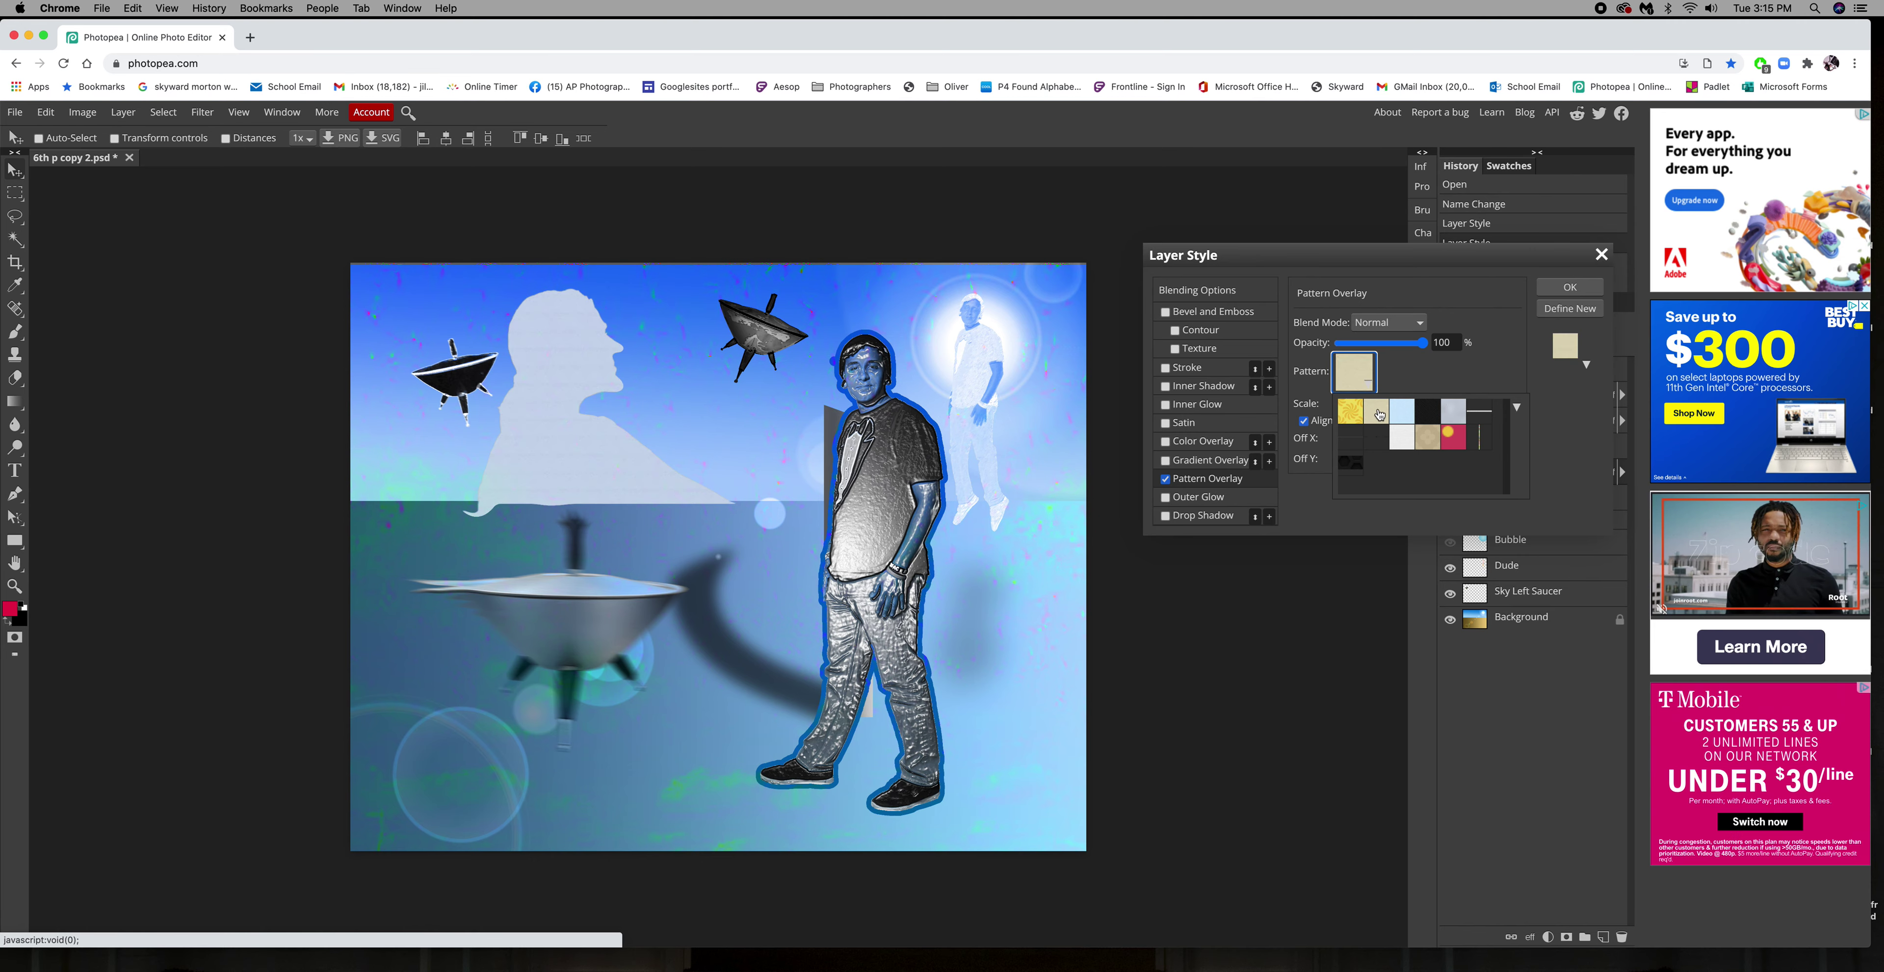
click(1402, 419)
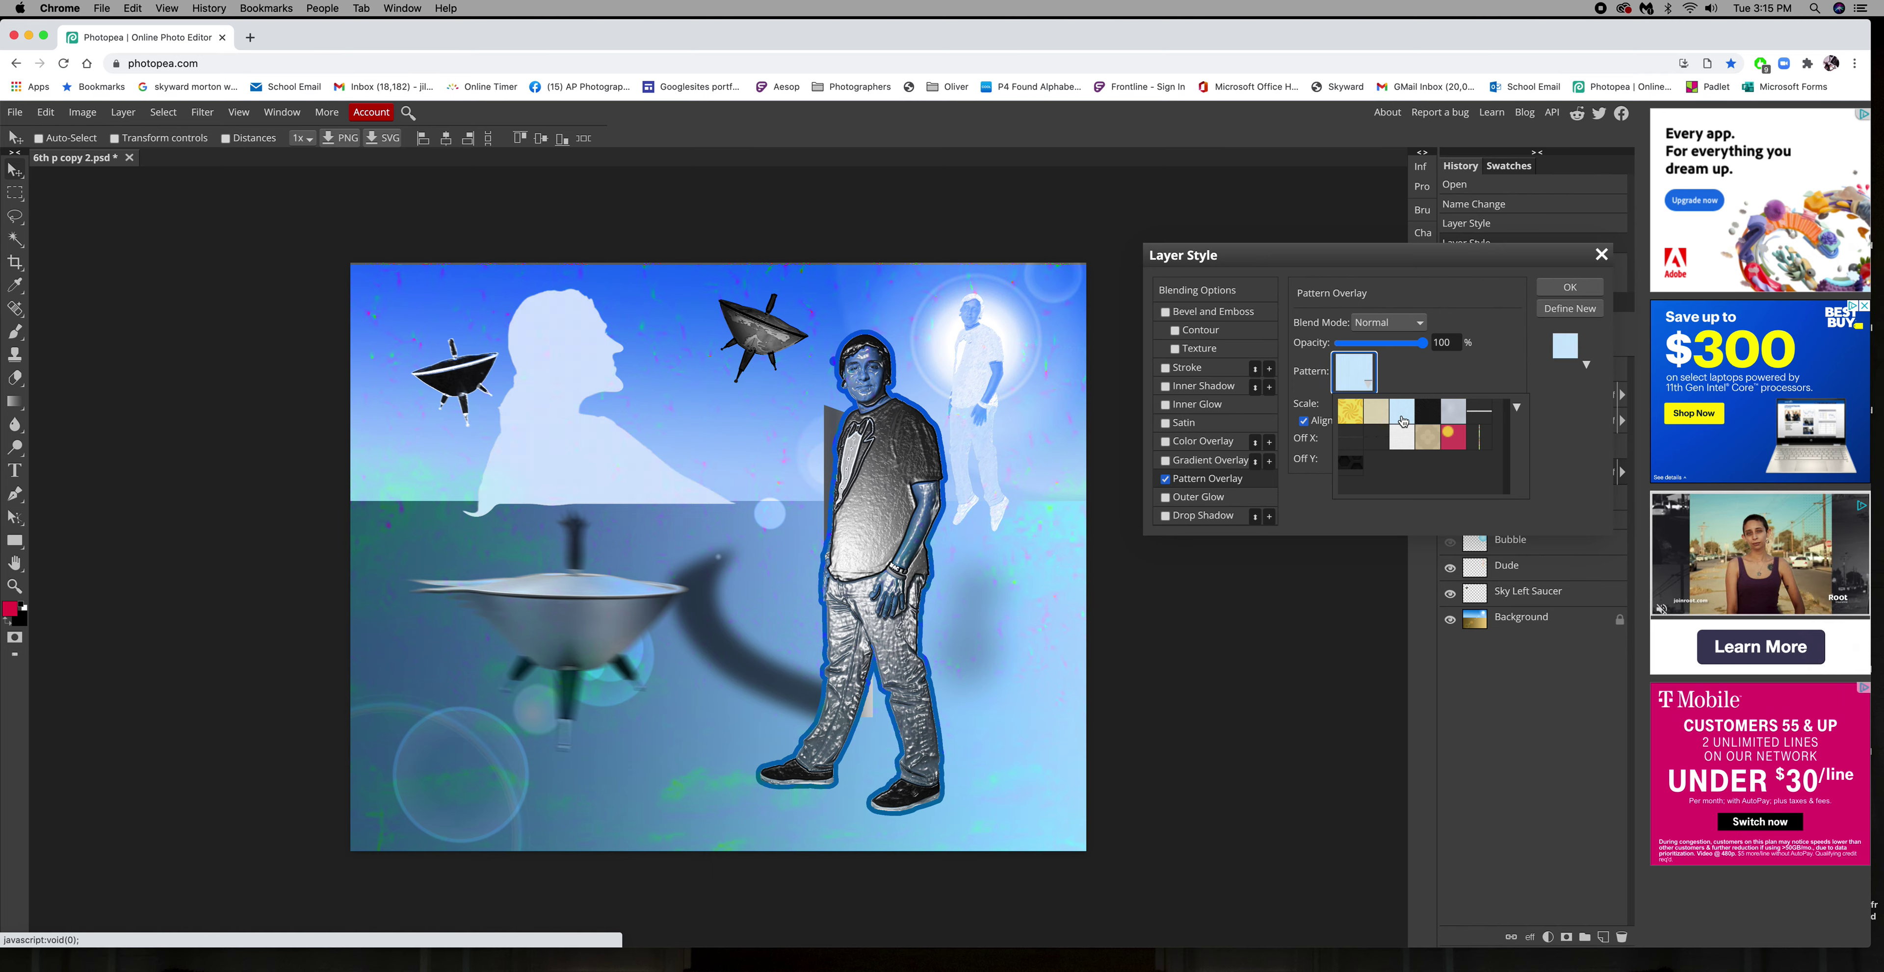
click(1404, 441)
click(1433, 443)
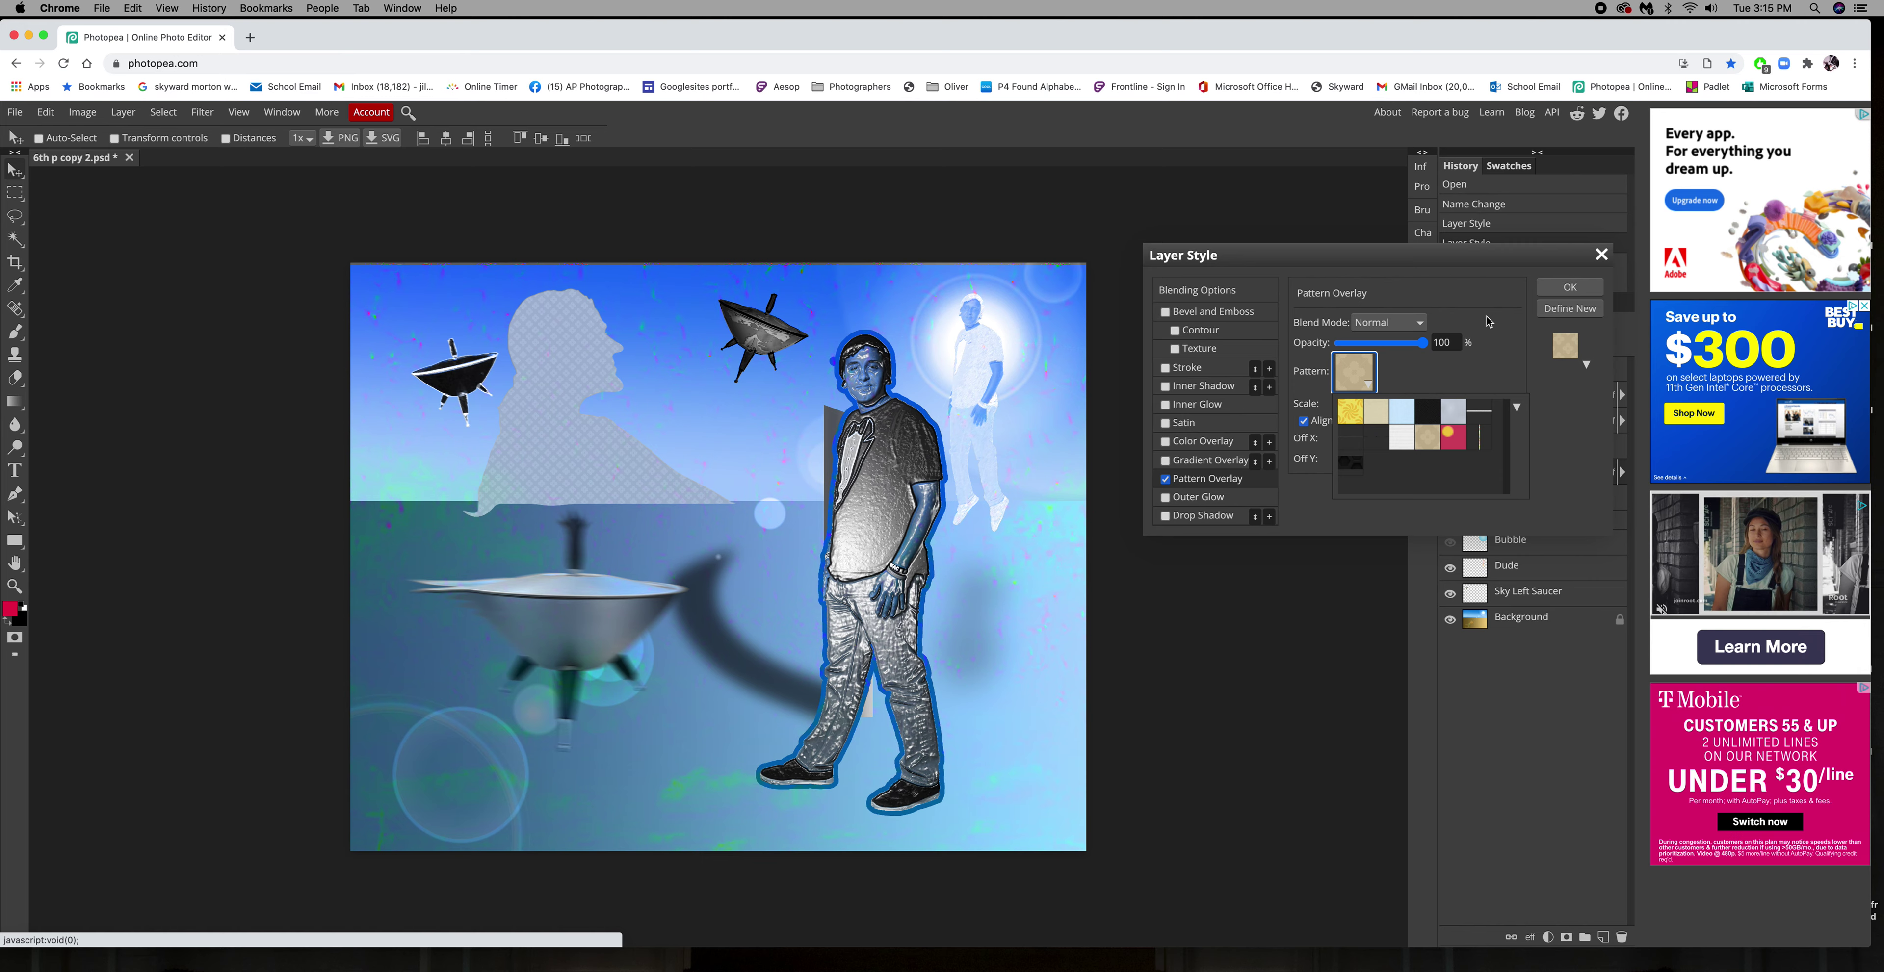
click(1570, 288)
click(1570, 287)
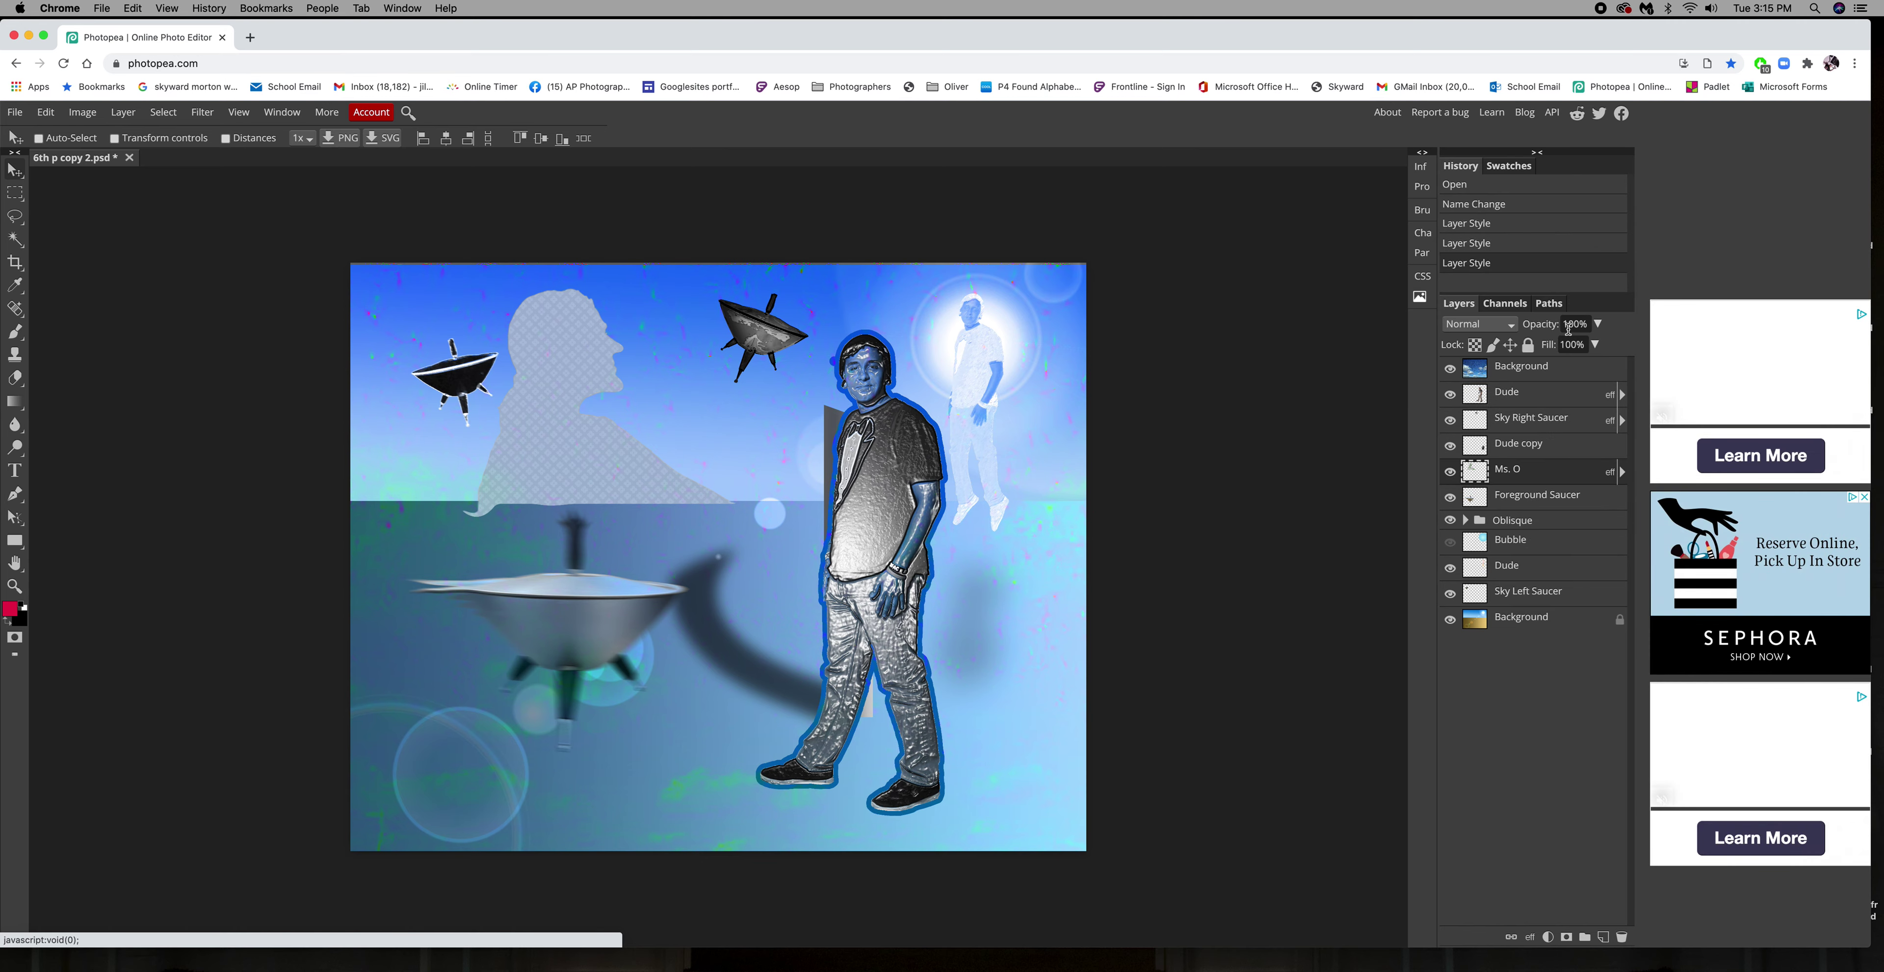
Add a Drop Shadow to Foreground Saucer: 52° angle, 106 px distance, 104 px size
click(1599, 505)
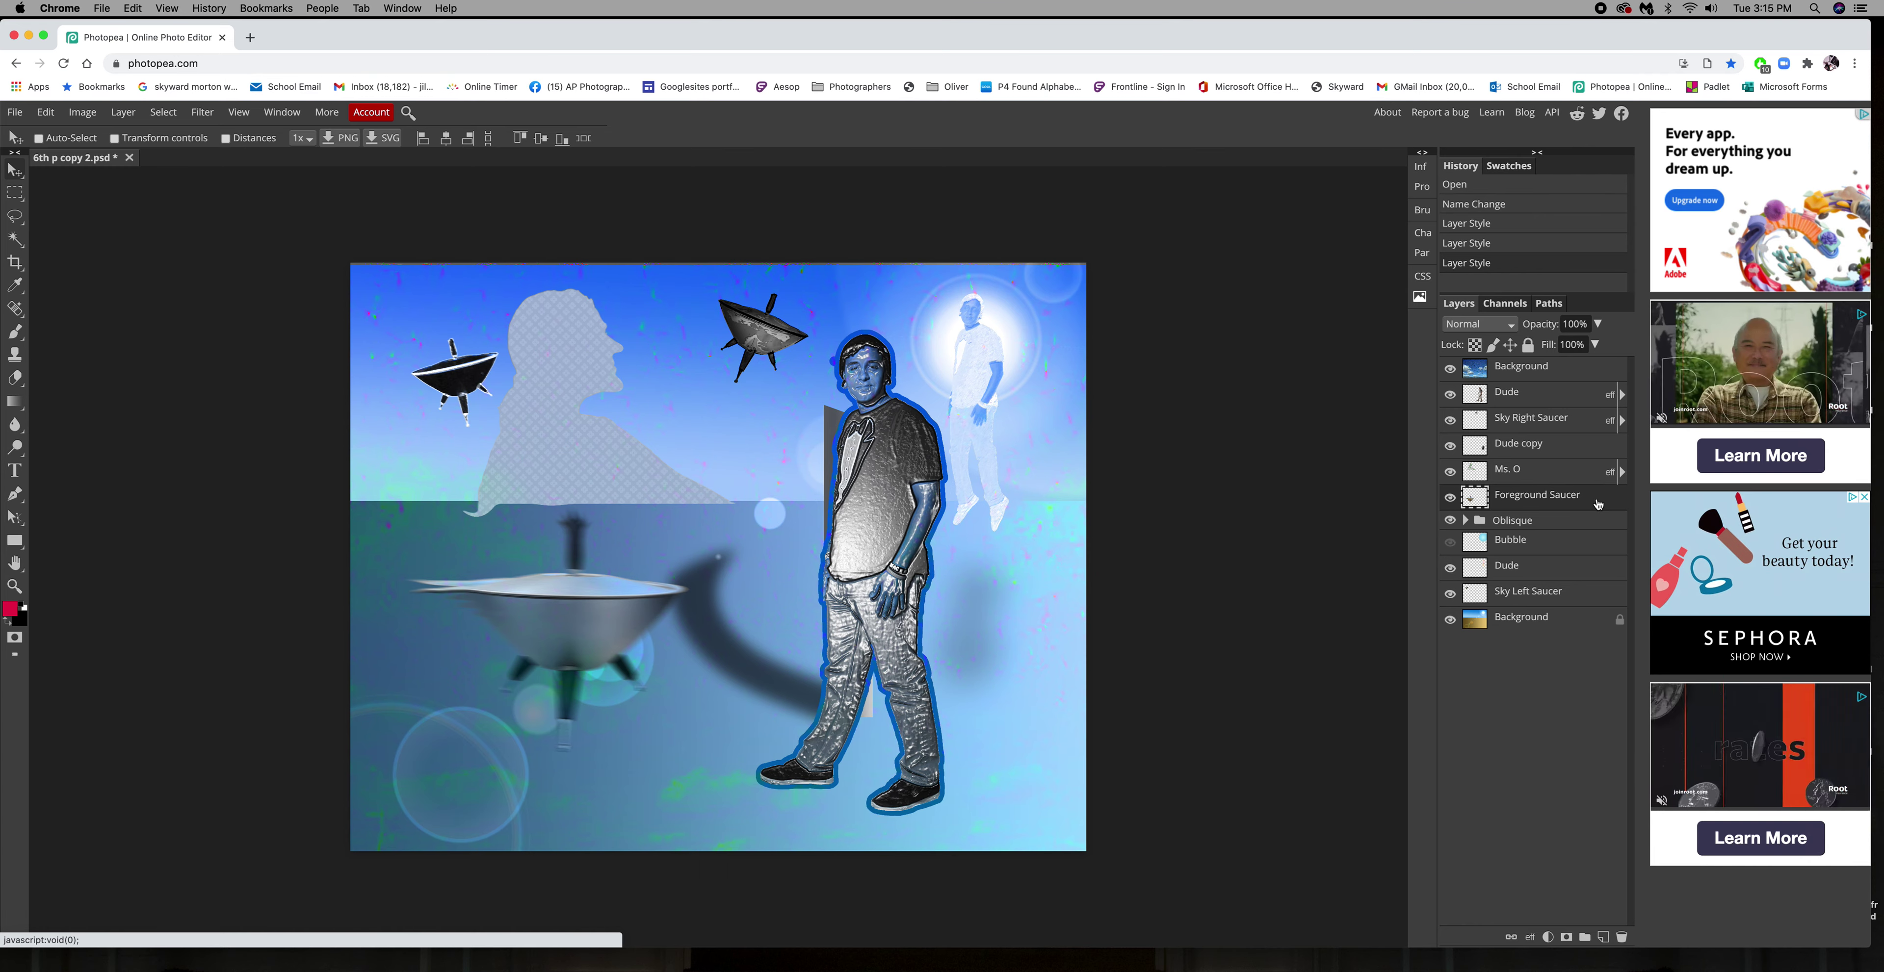
double_click(1599, 504)
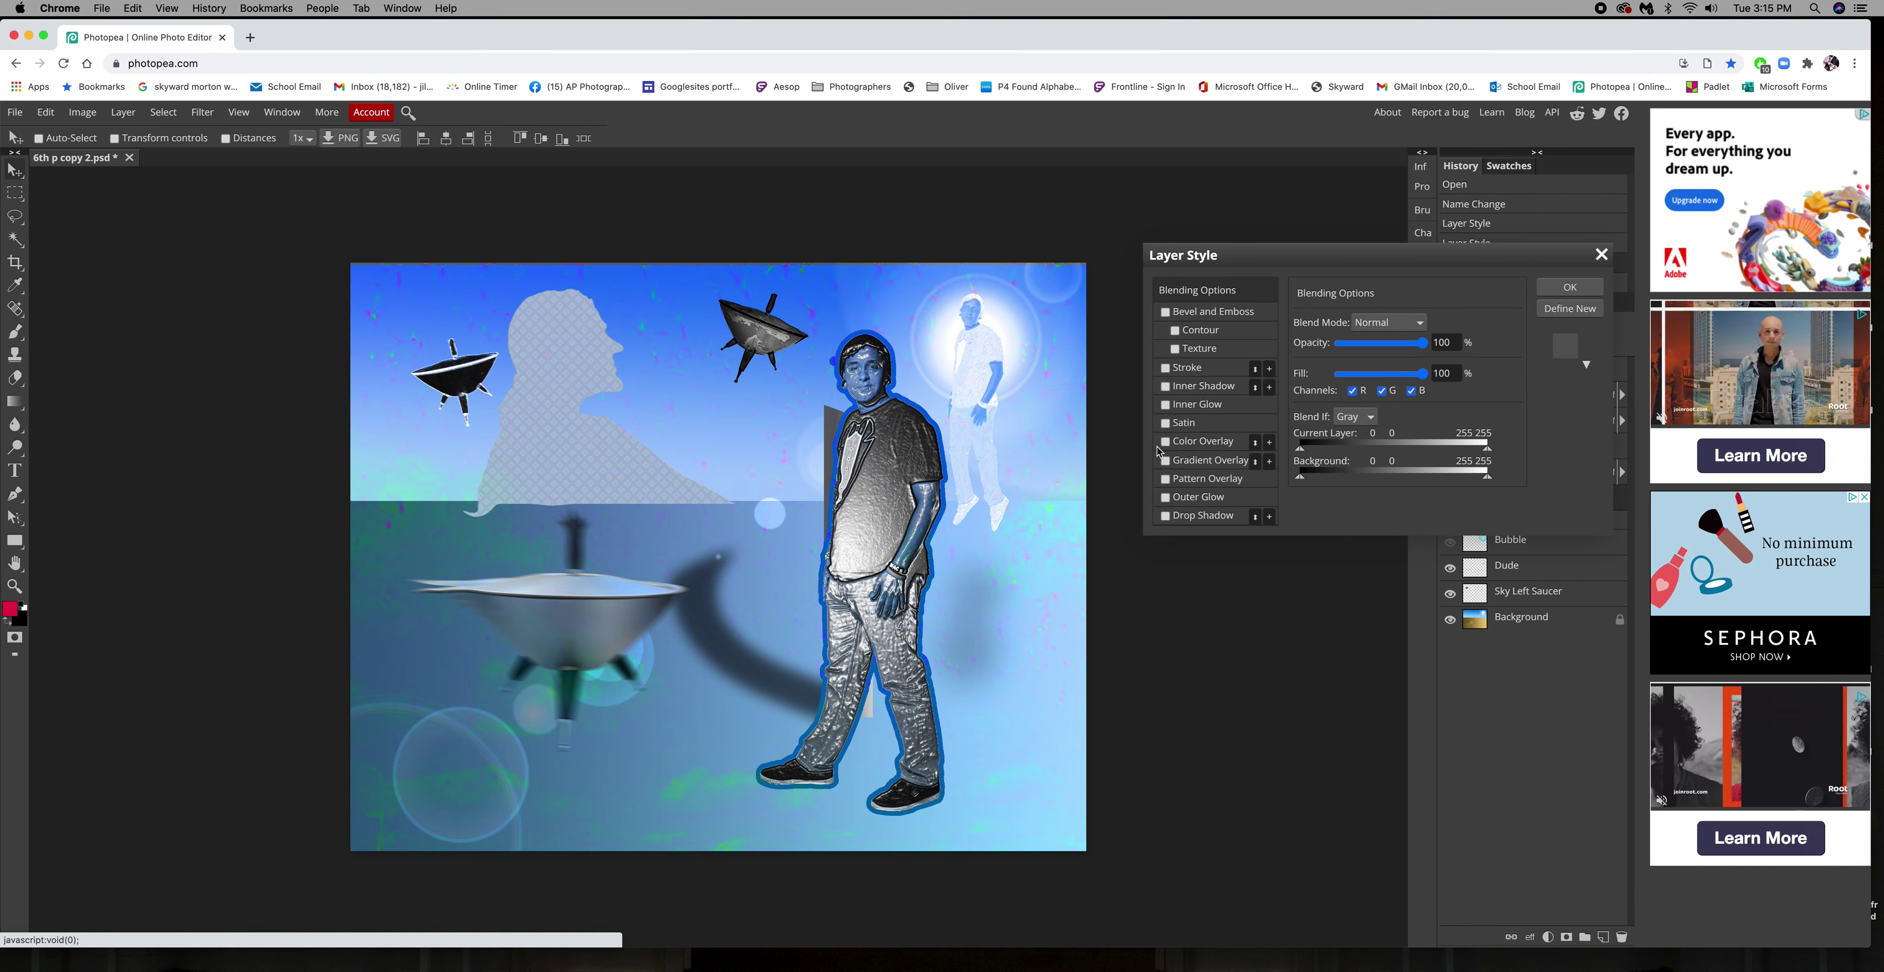
click(1192, 518)
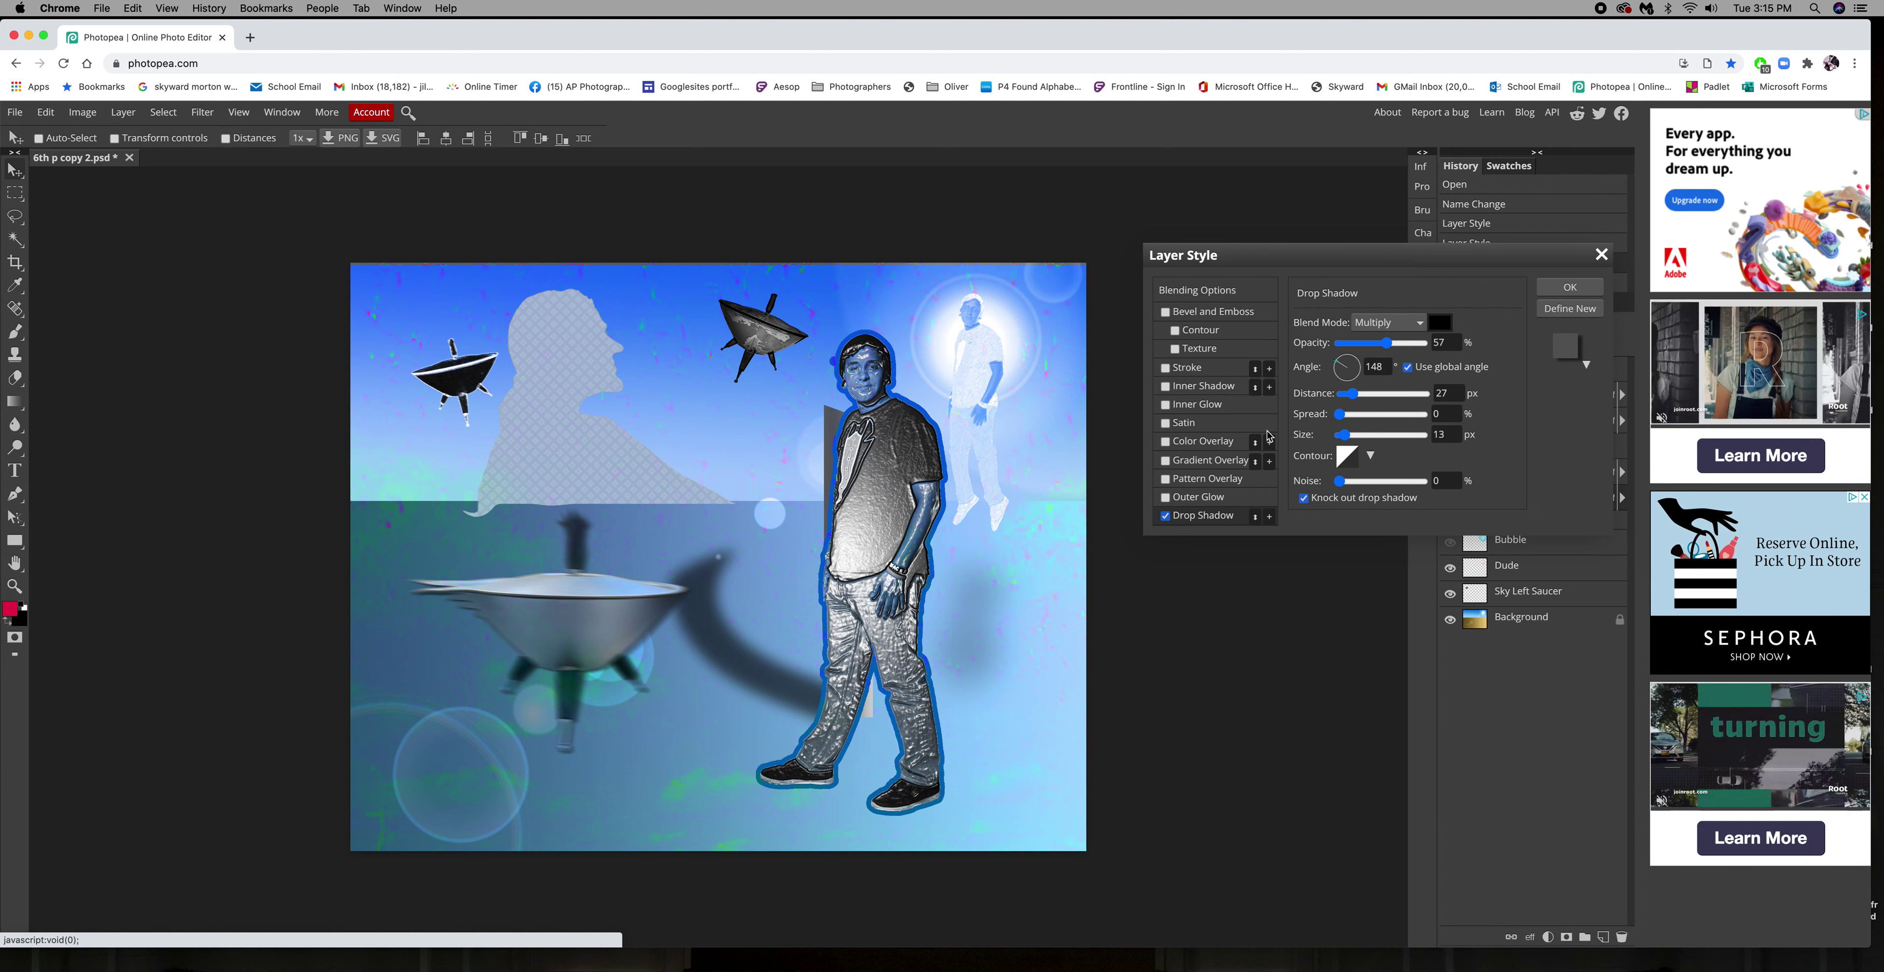
click(1355, 361)
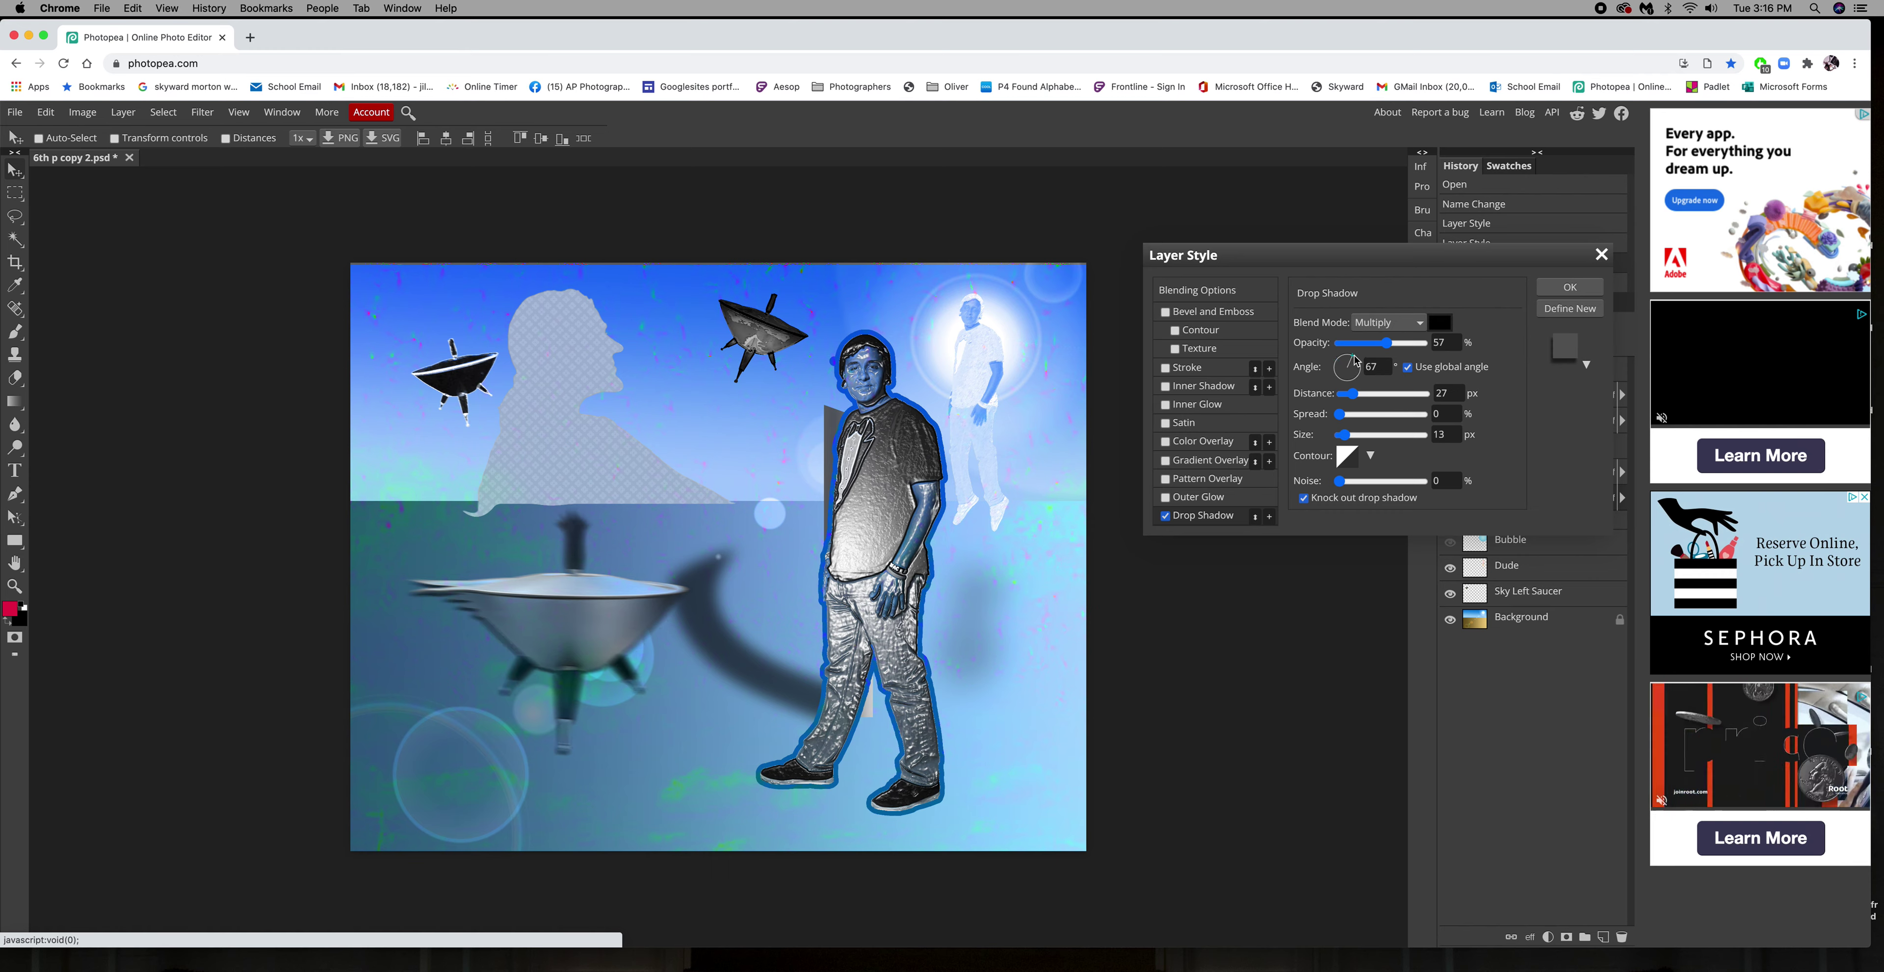
drag(1354, 361, 1351, 363)
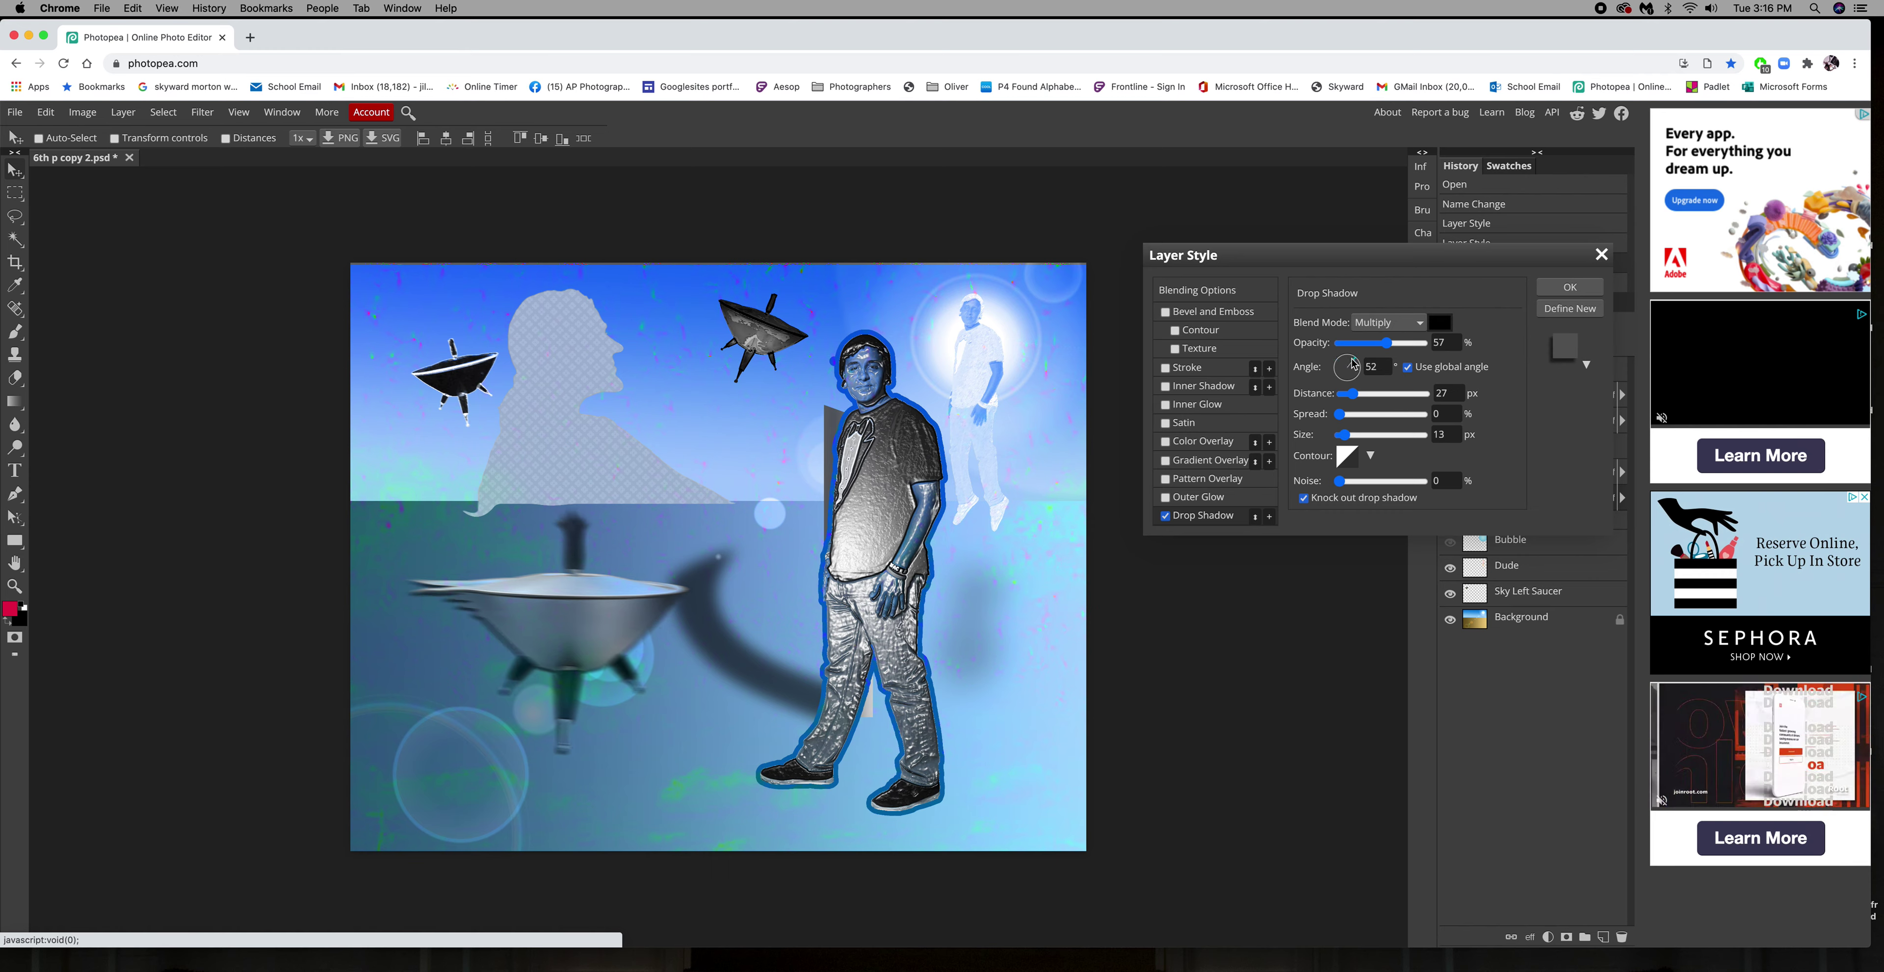
click(1384, 436)
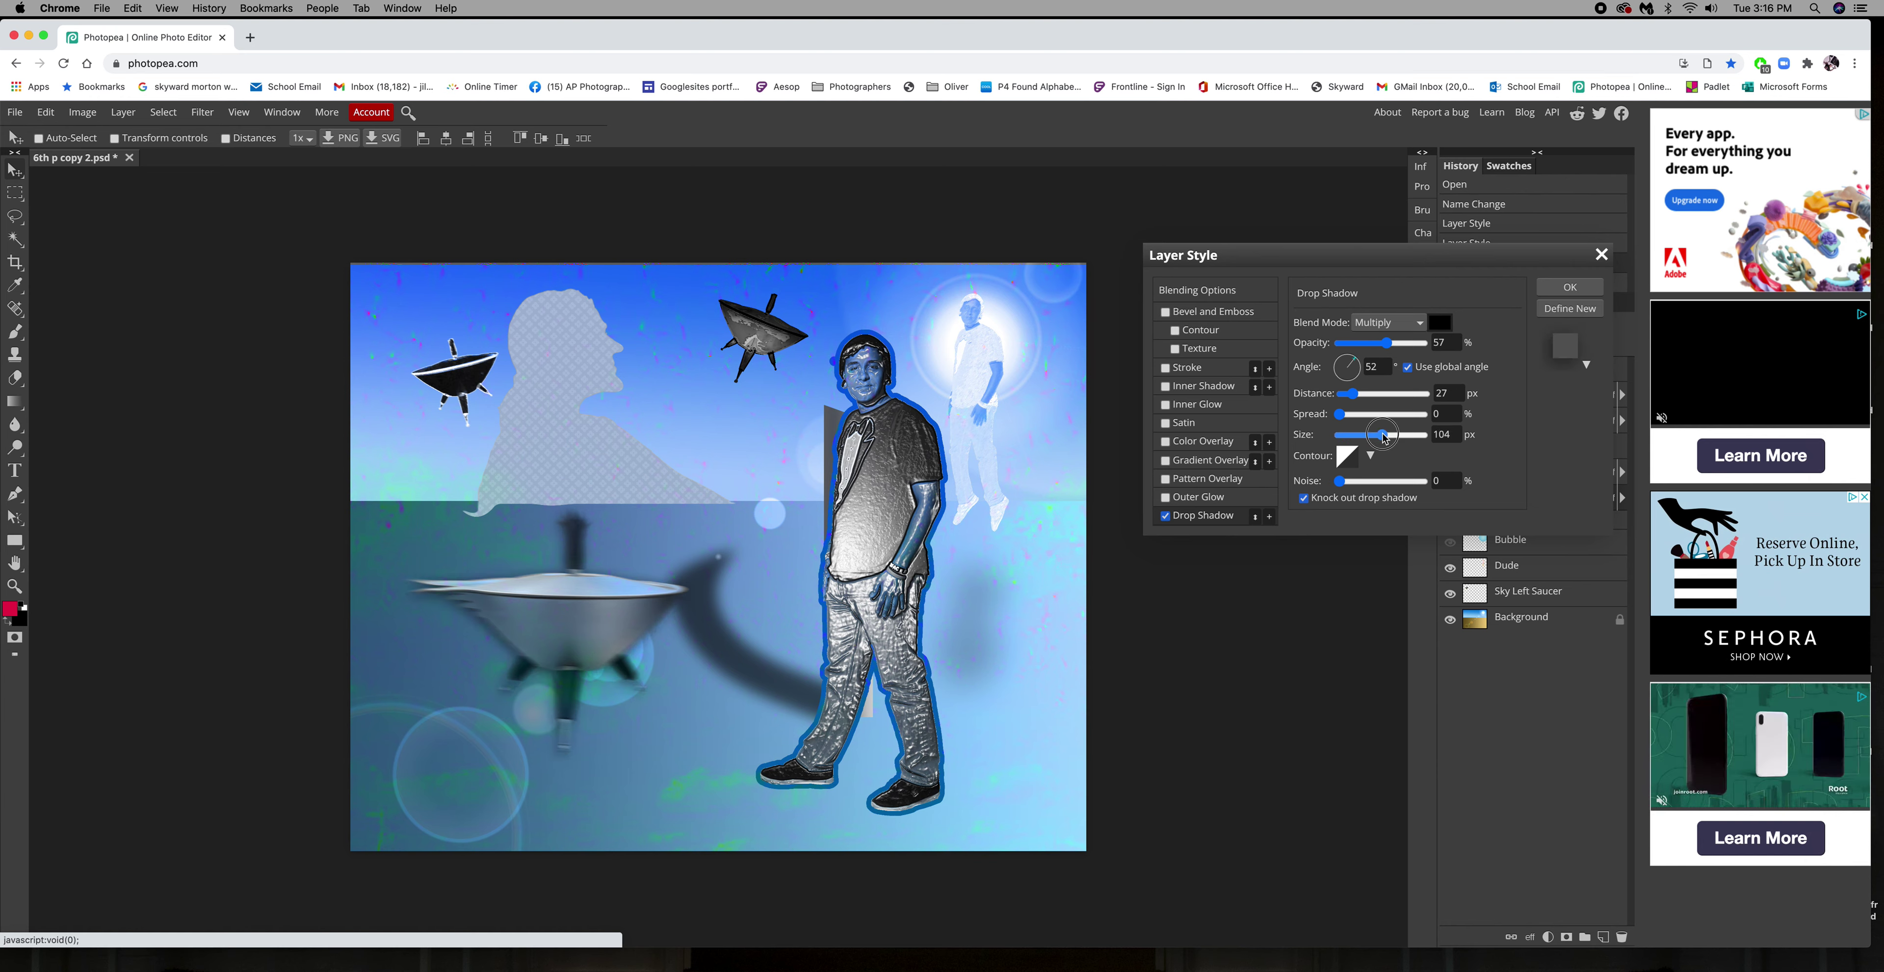
click(1390, 395)
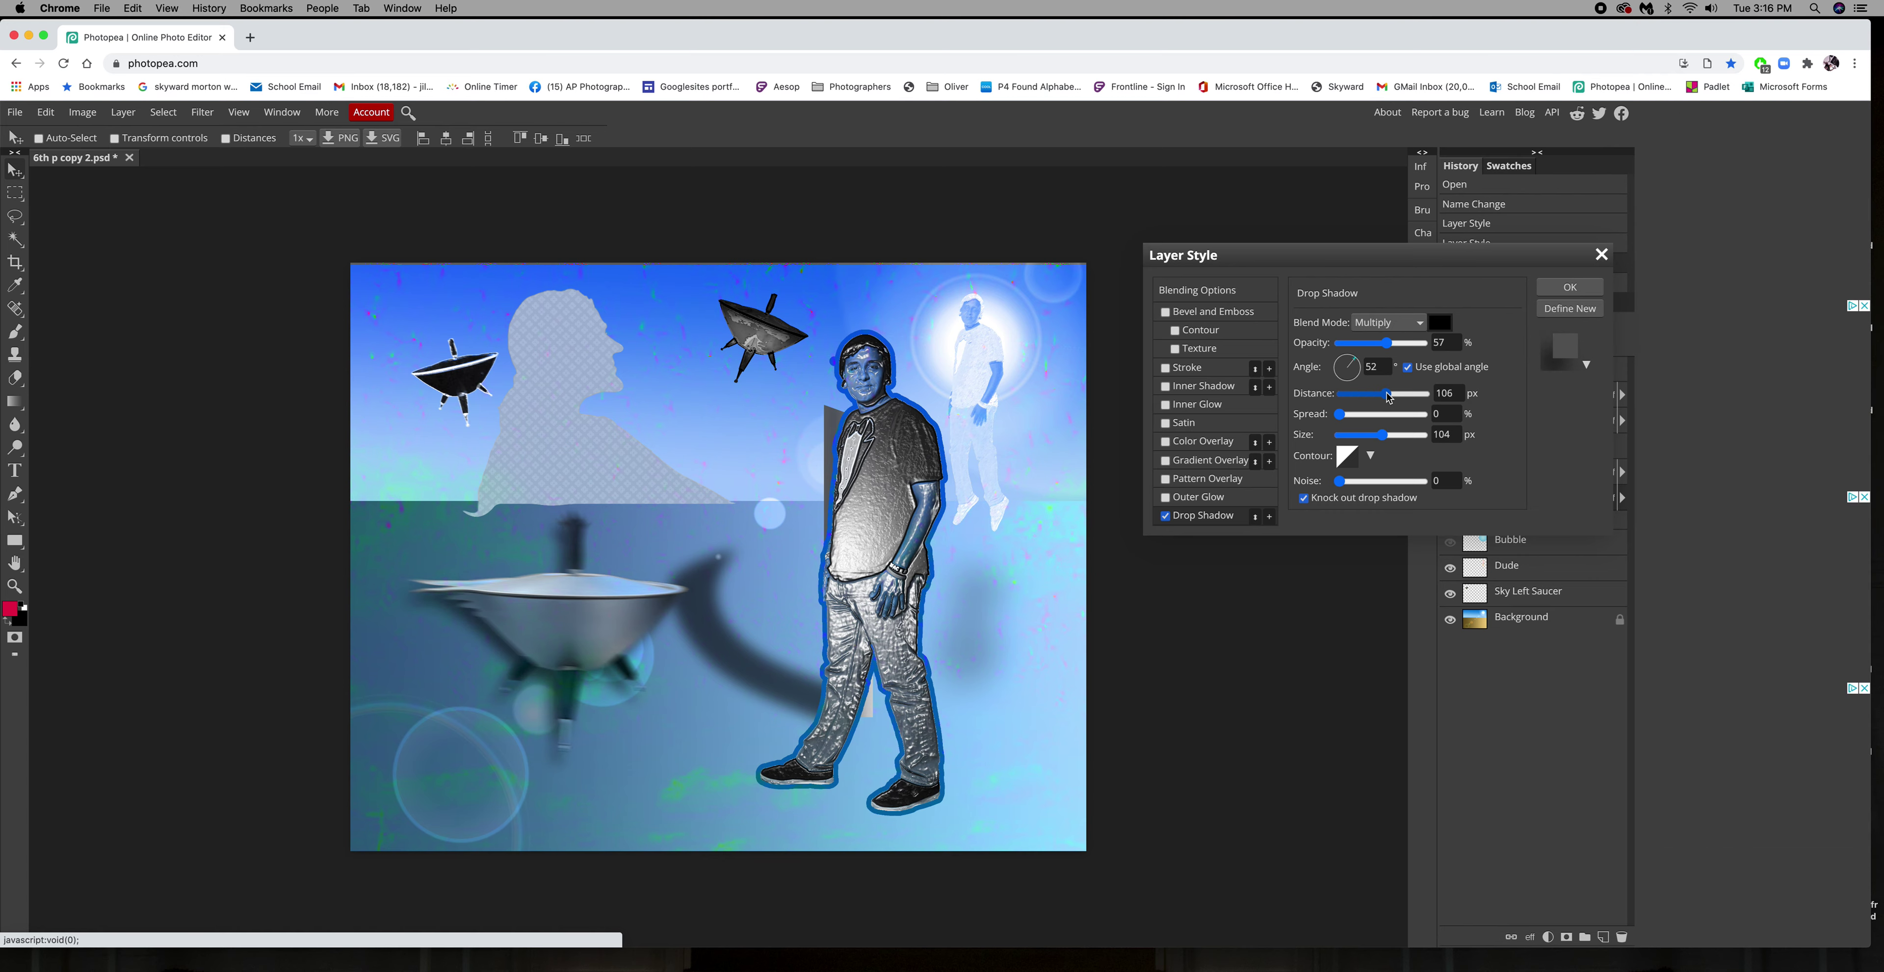
click(1570, 288)
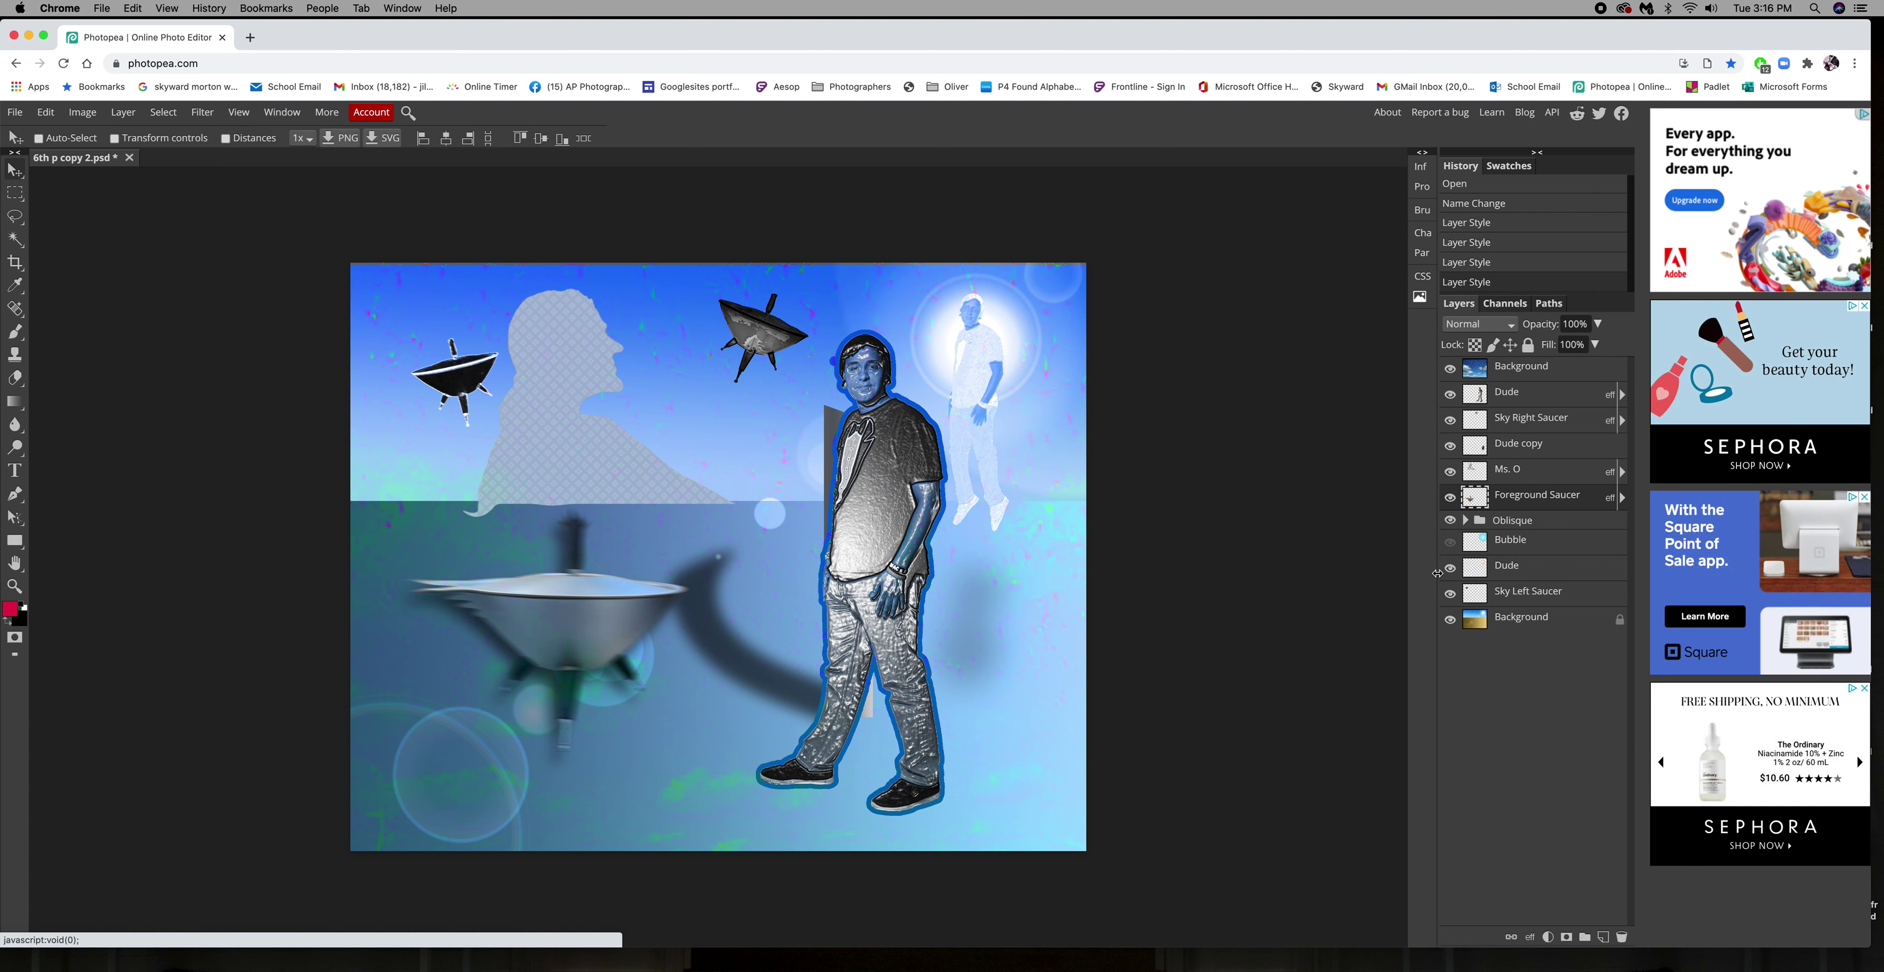
Add a 134 px Outer Glow to Sky Left Saucer
double_click(1593, 601)
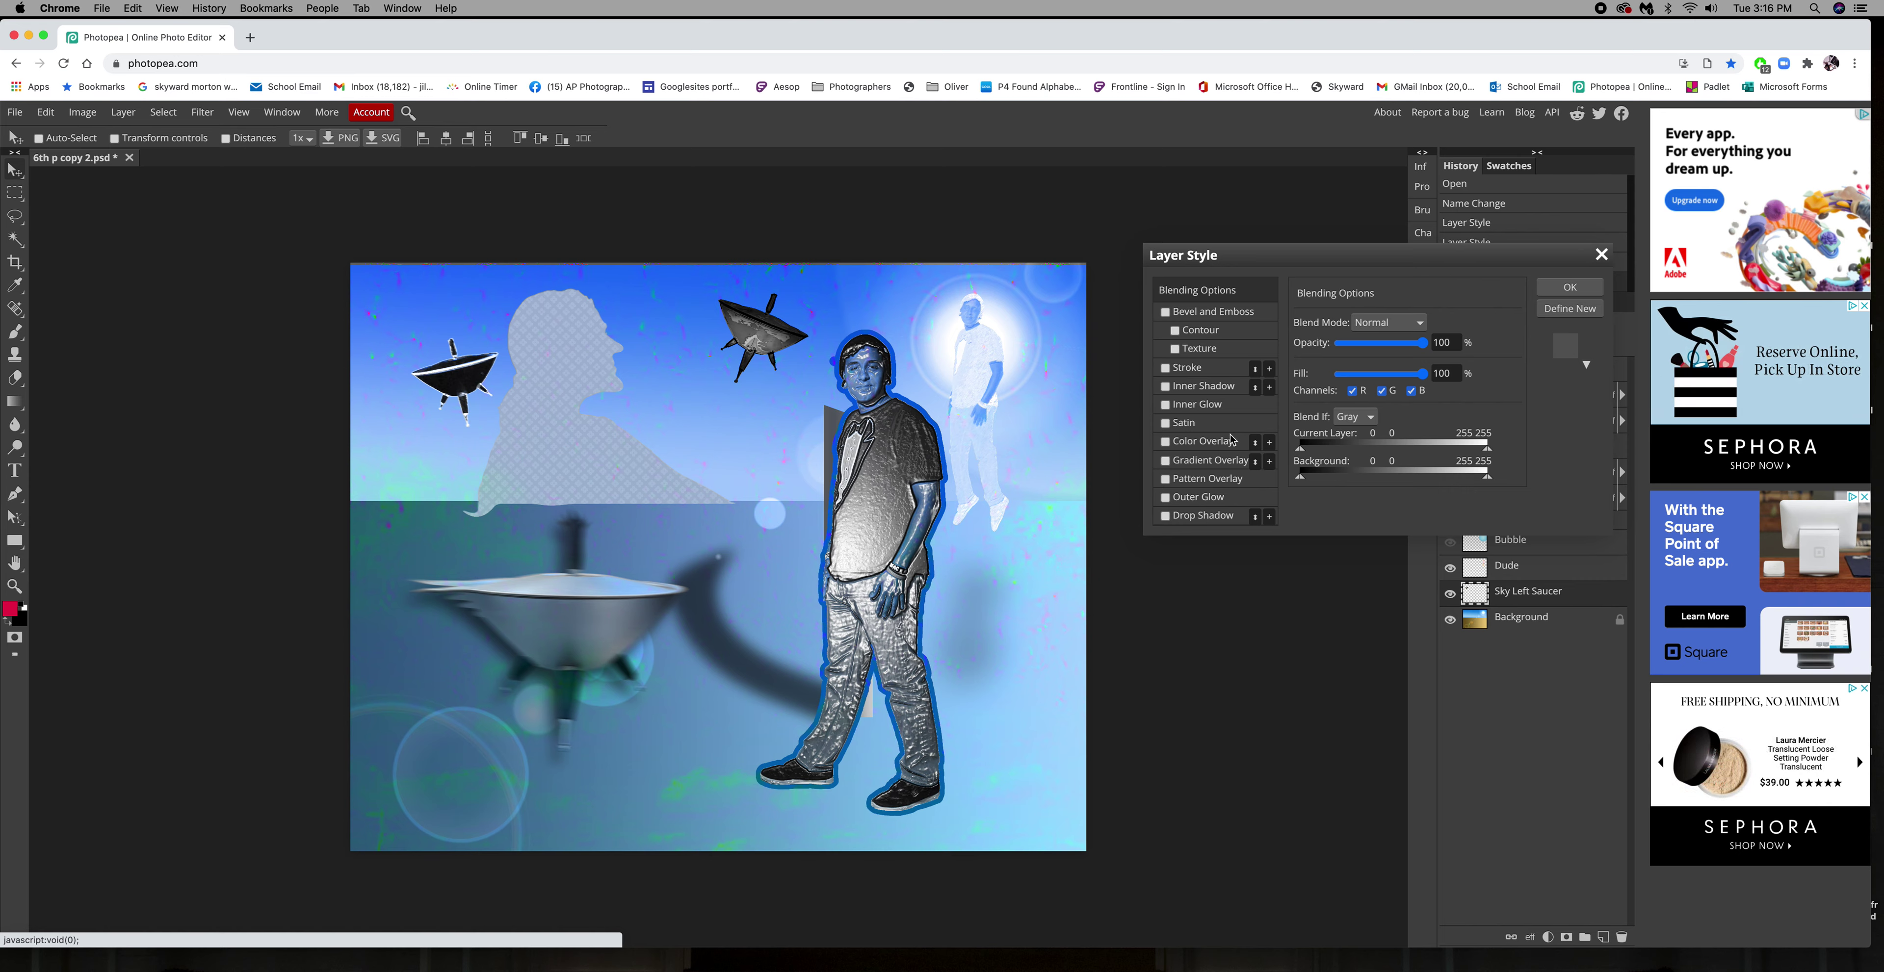
click(1187, 500)
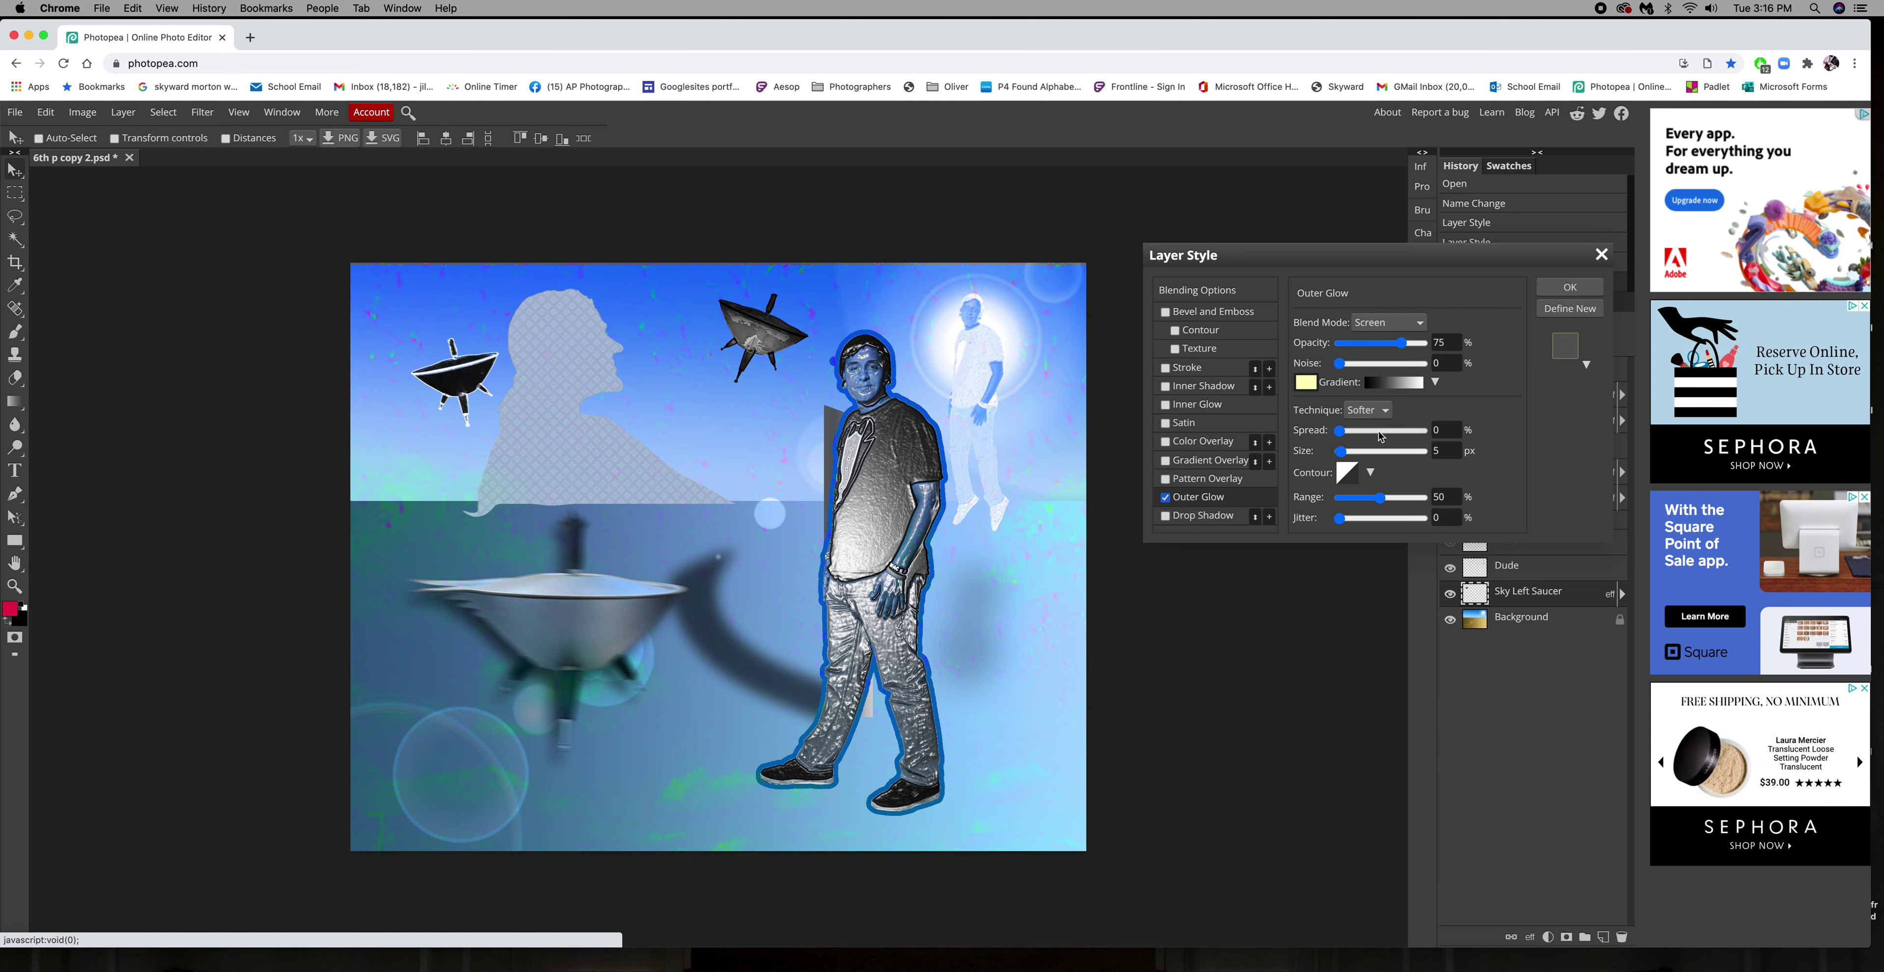
click(1396, 451)
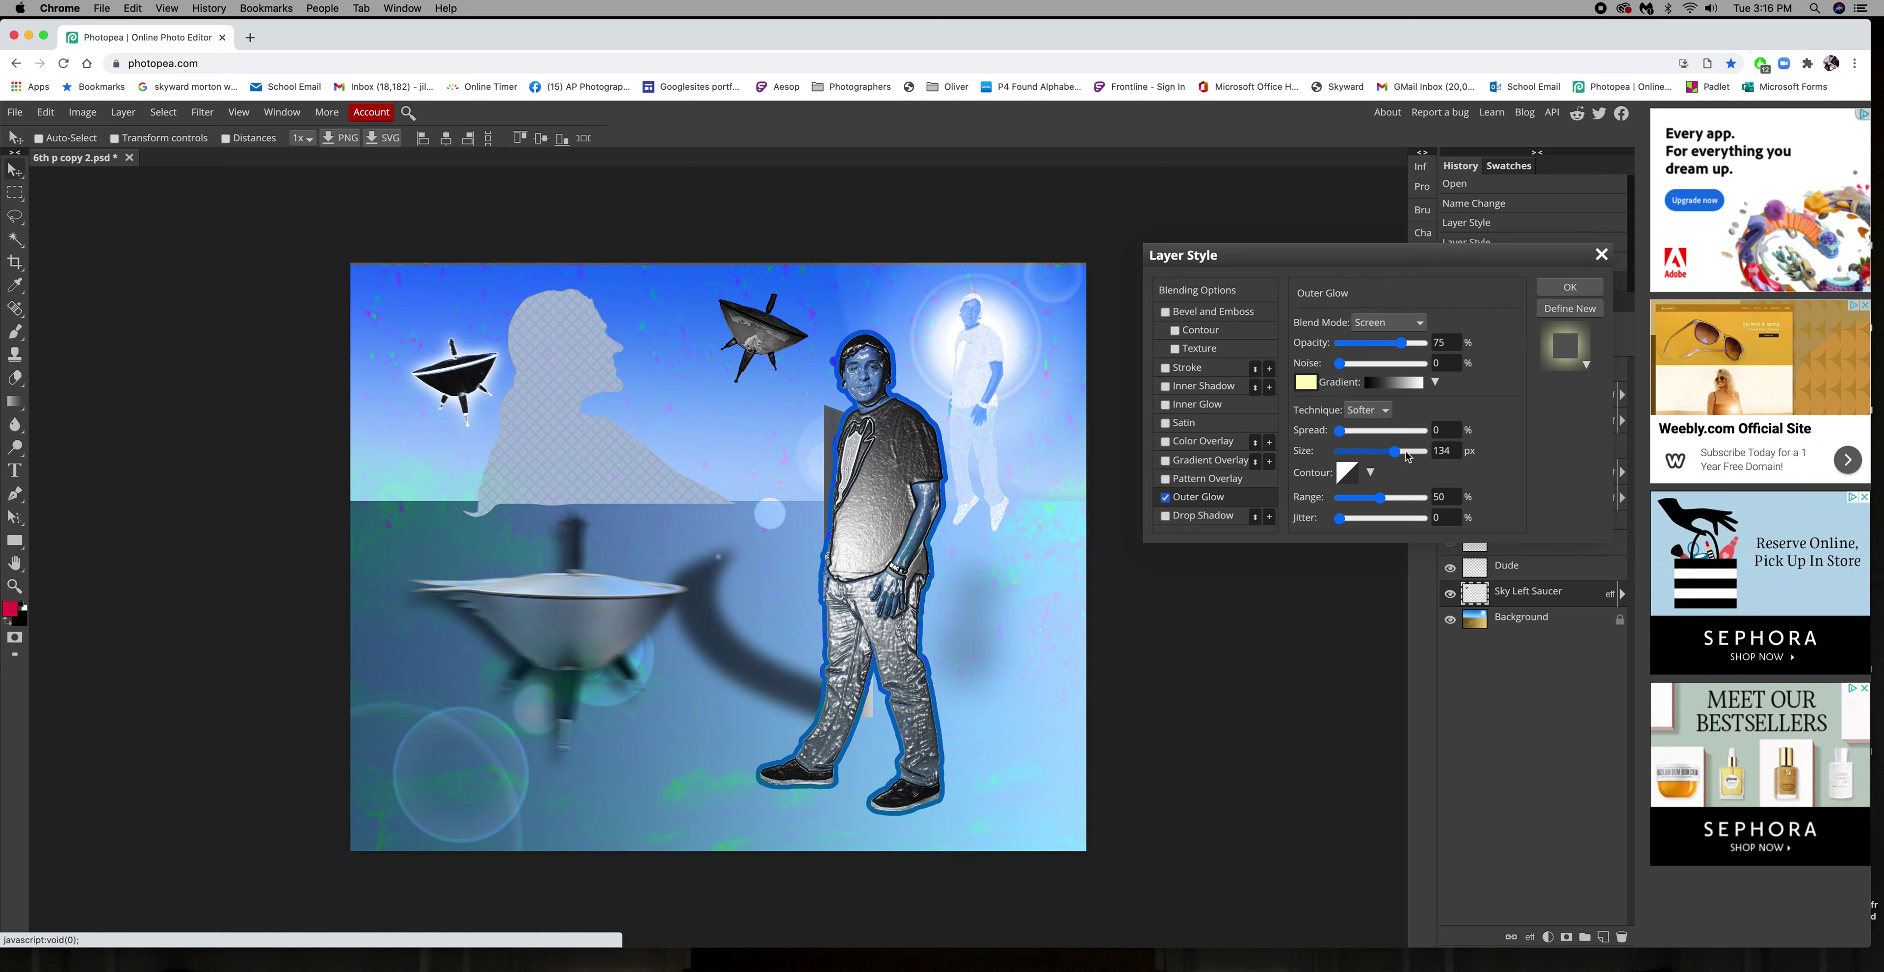
click(1576, 290)
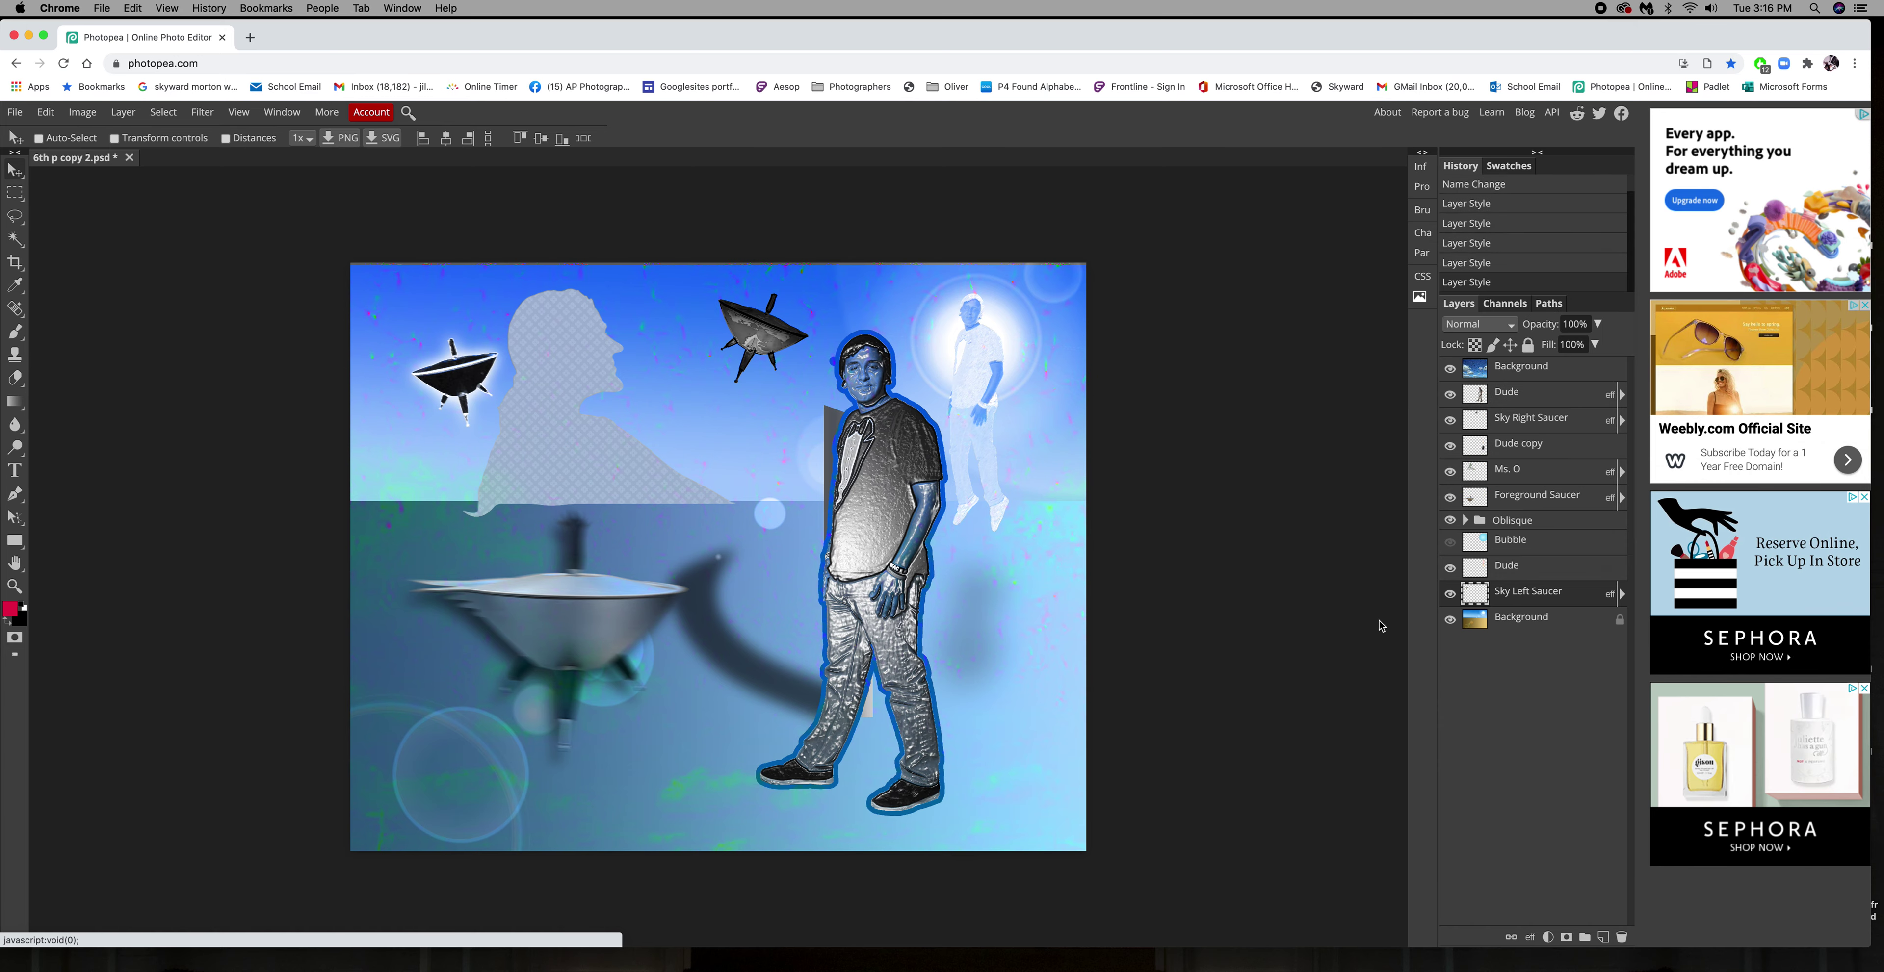
click(1584, 375)
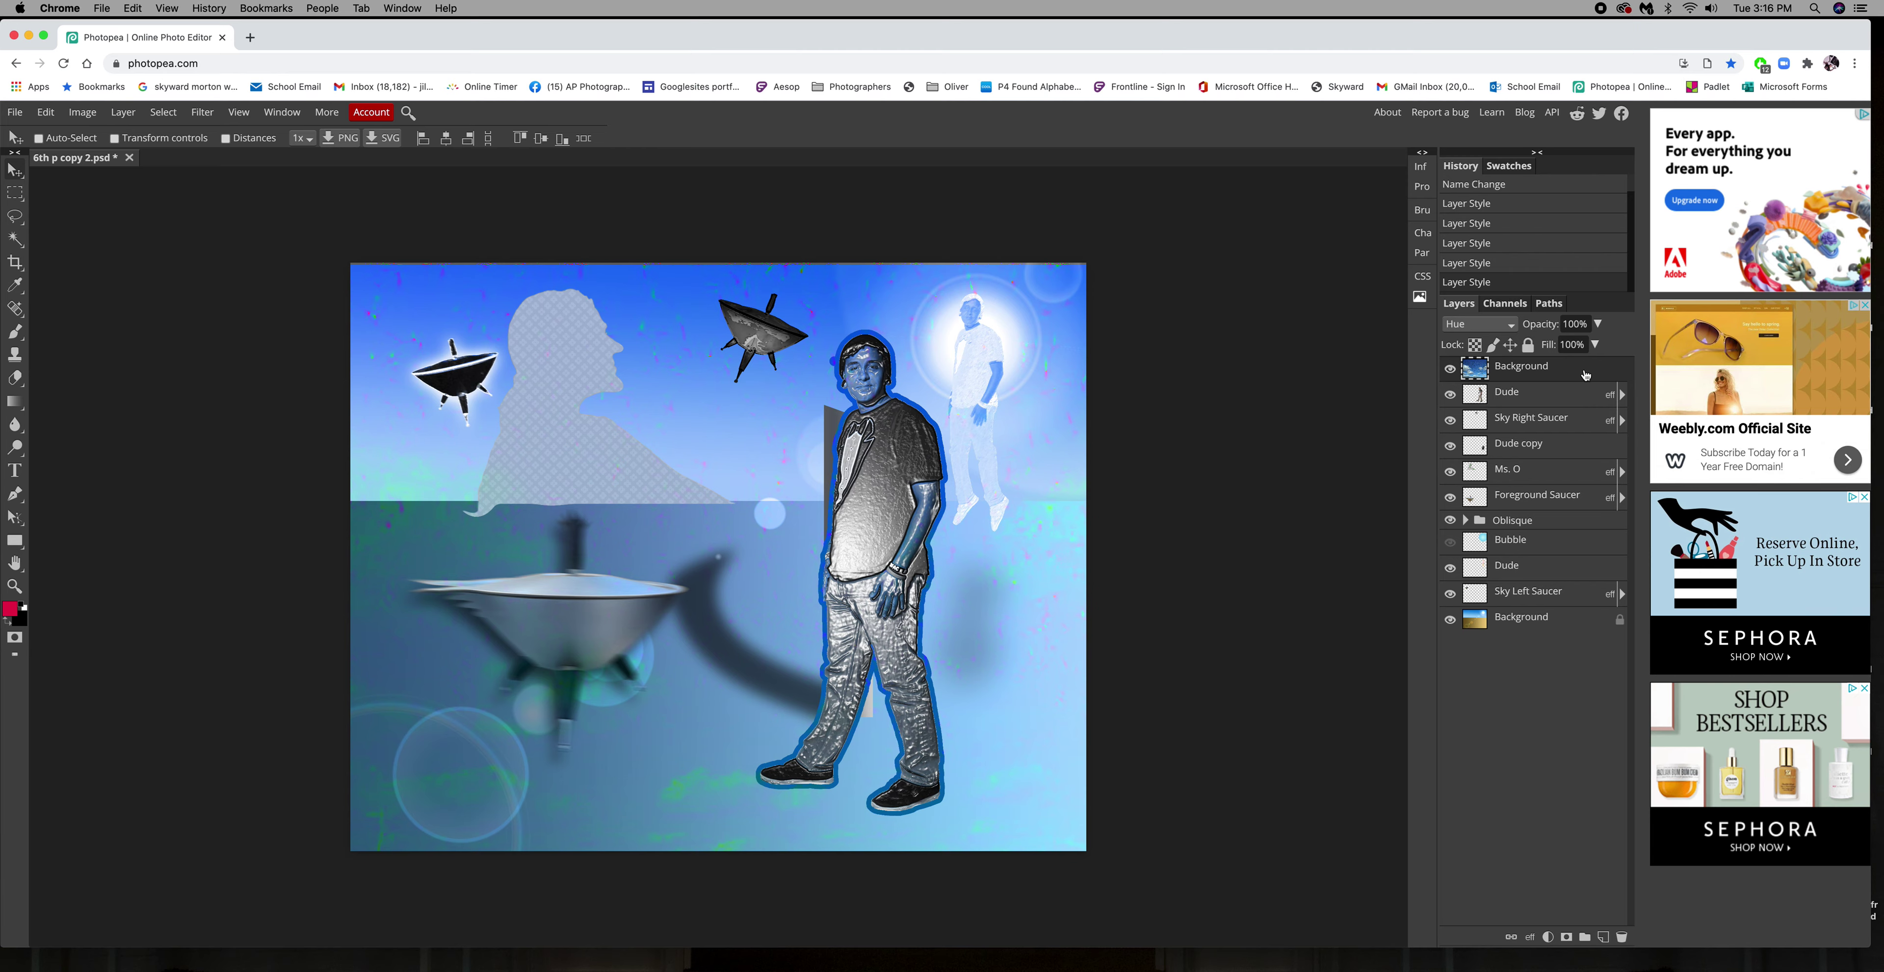
Add a new top layer and draw a perfect-circle elliptical selection on it
click(1604, 936)
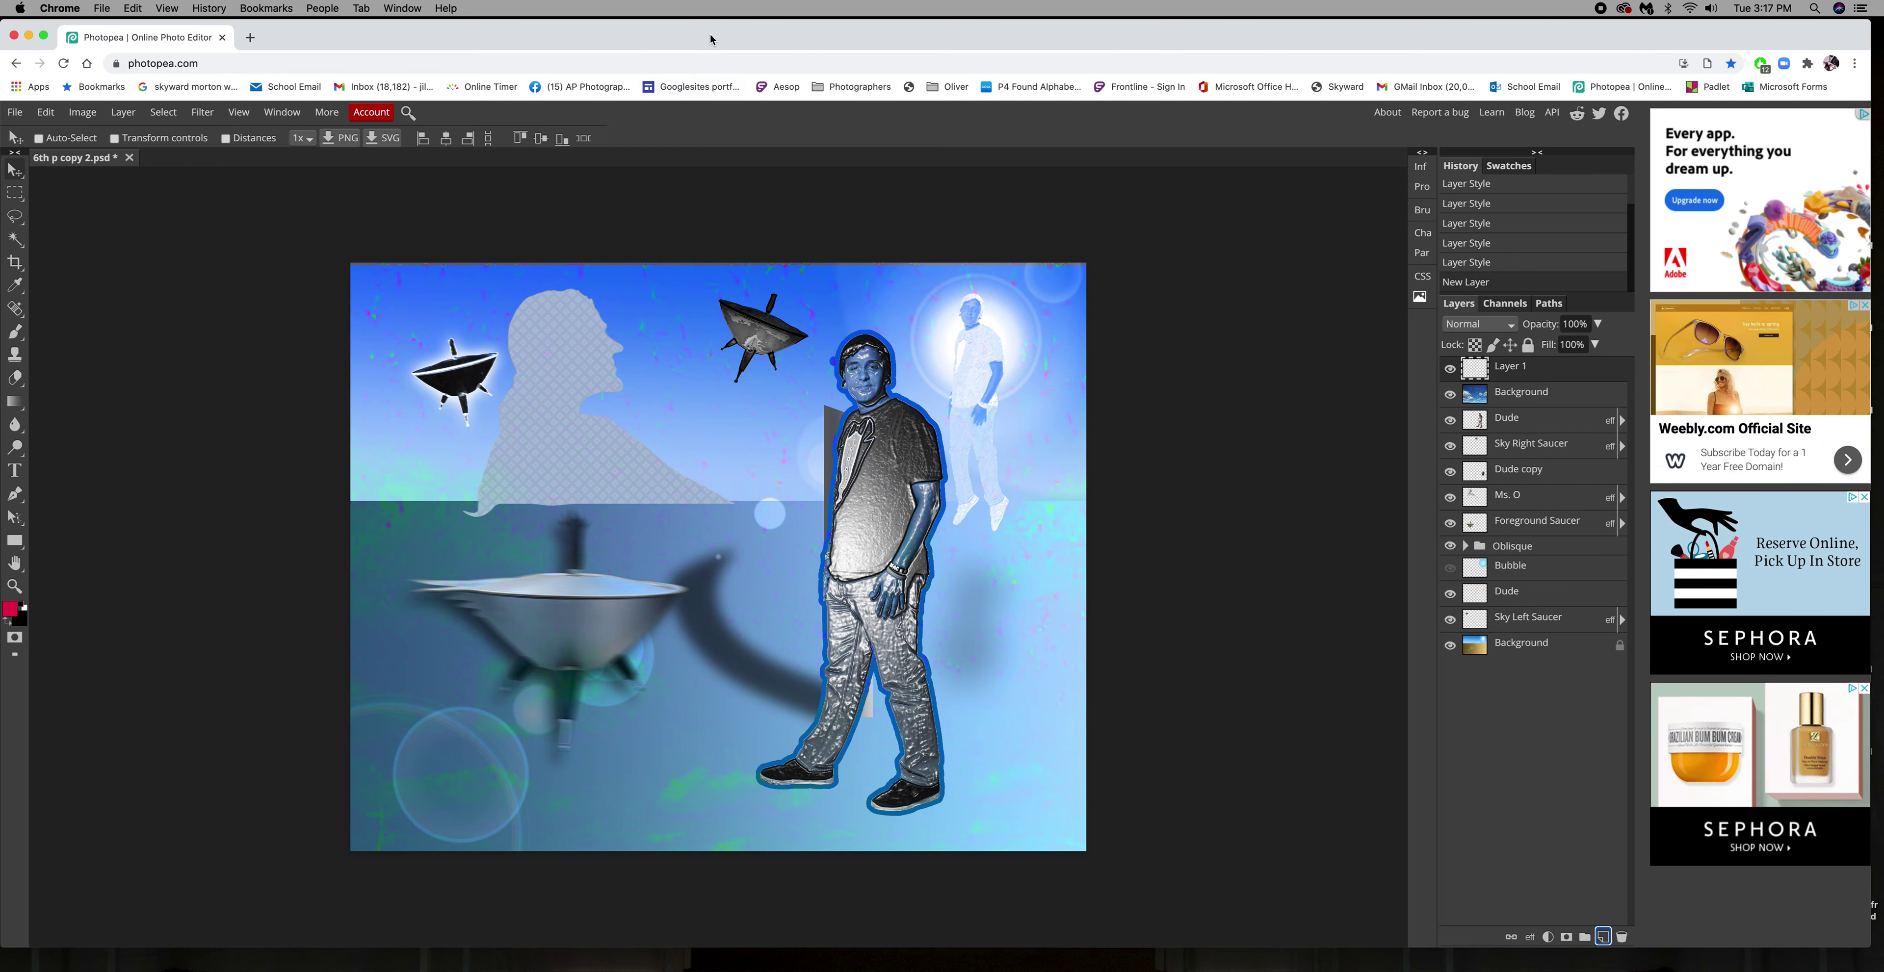
drag(707, 38, 877, 36)
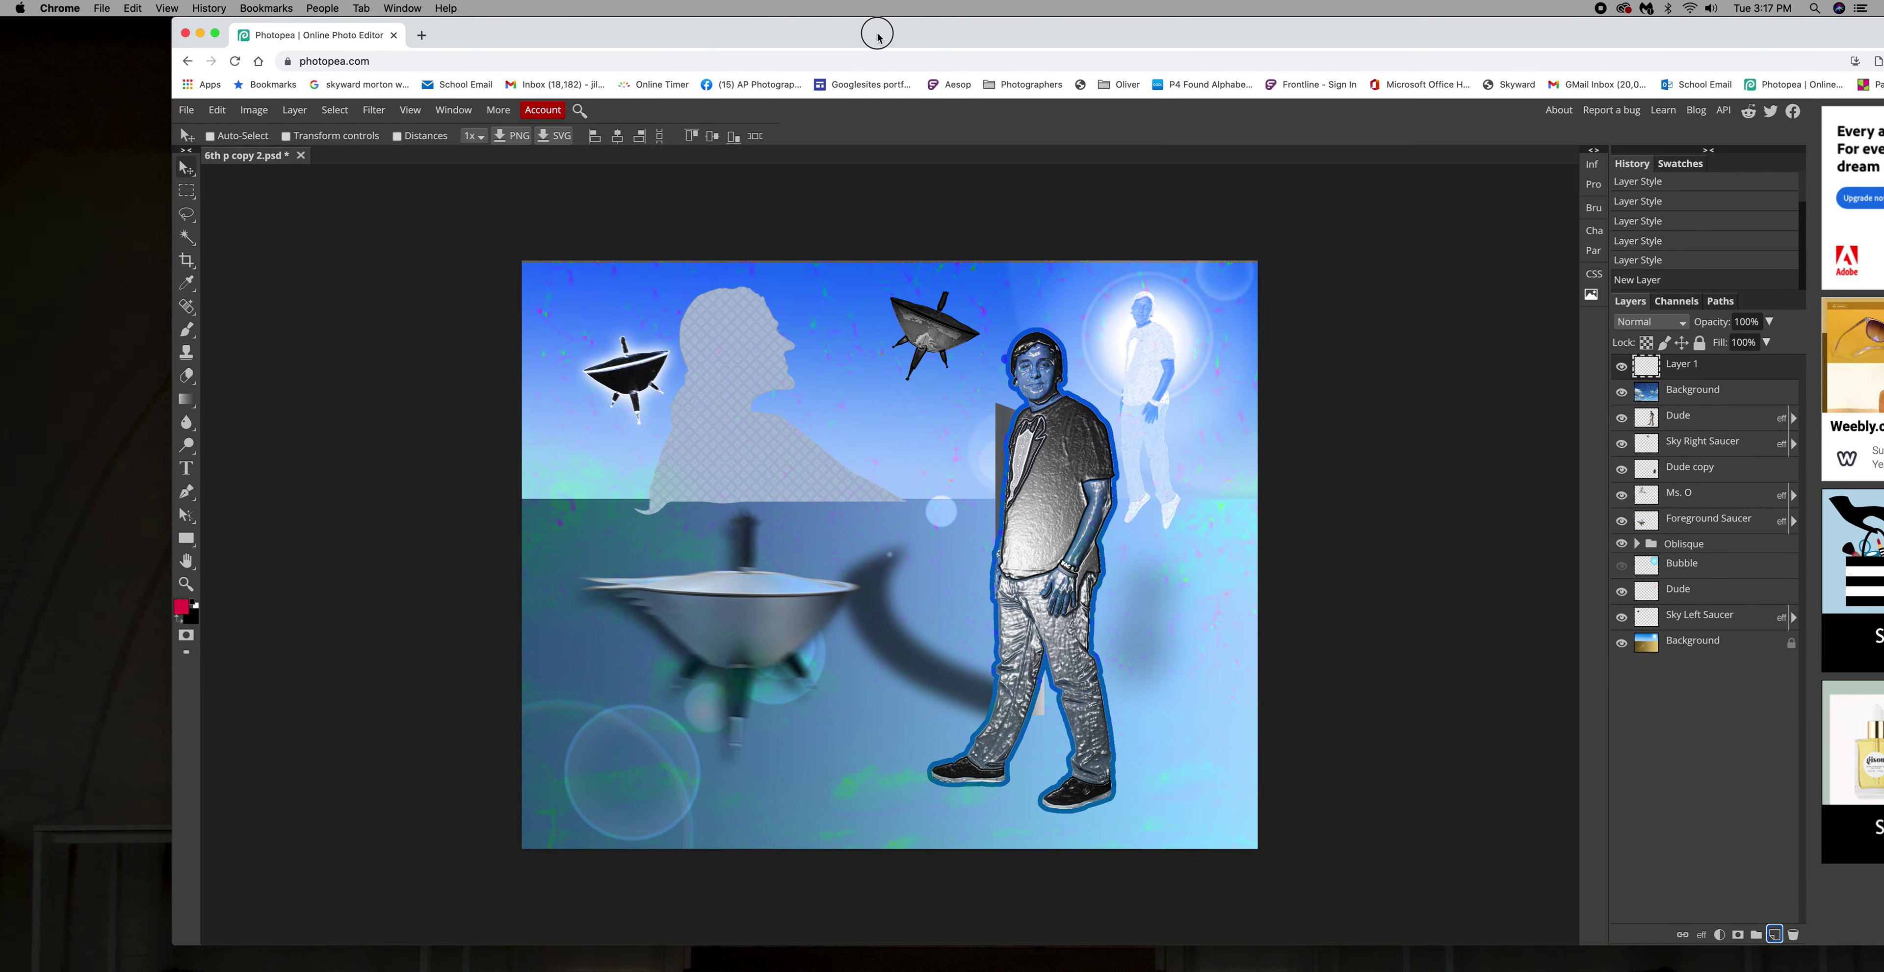
right_click(197, 194)
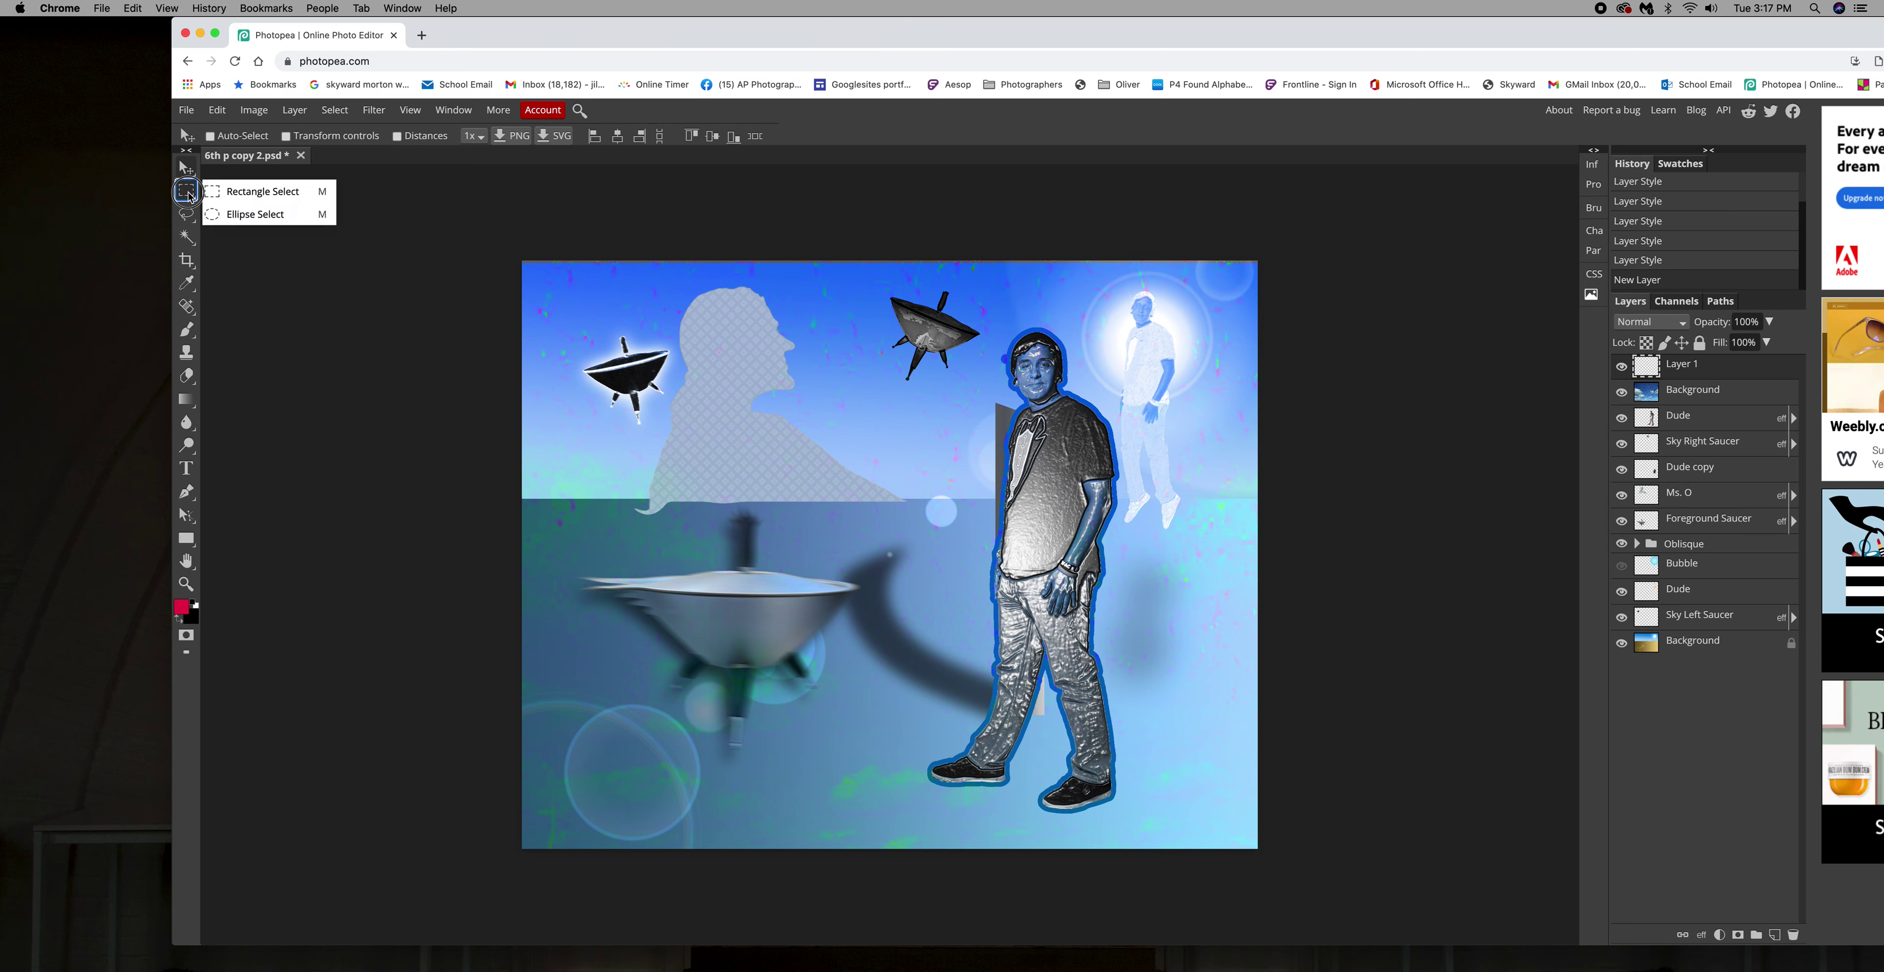
click(249, 215)
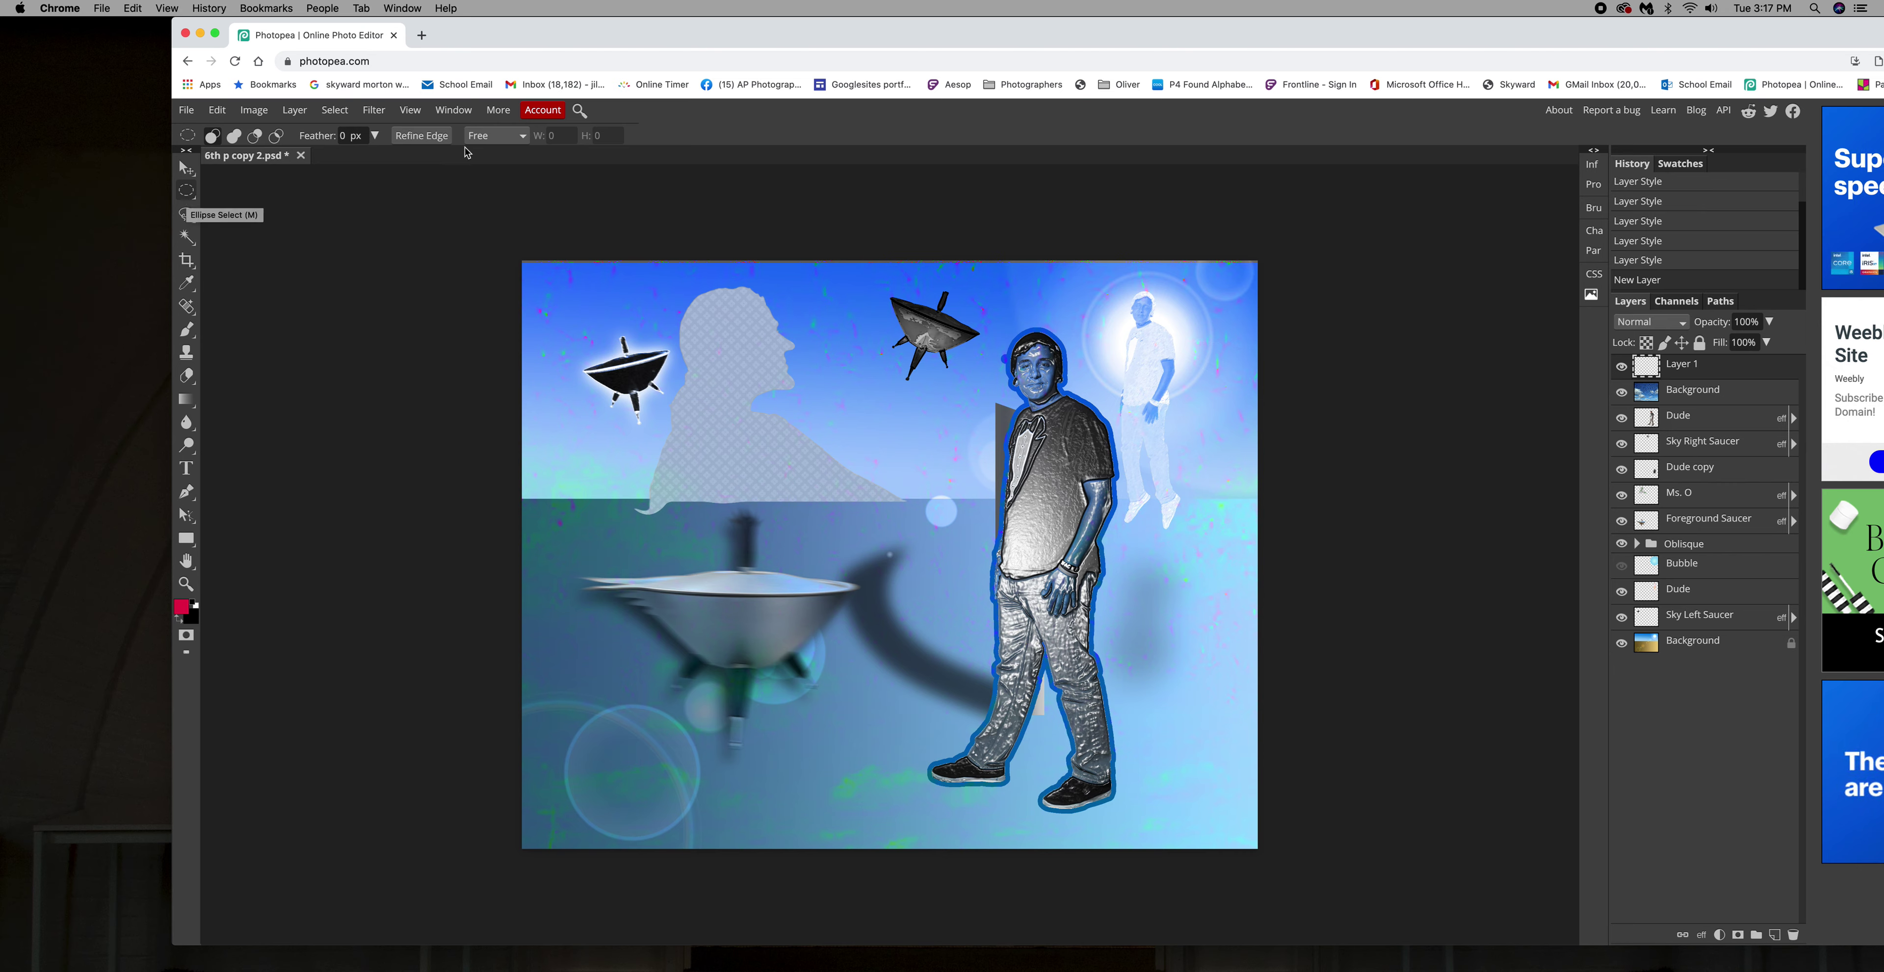
click(497, 136)
click(510, 149)
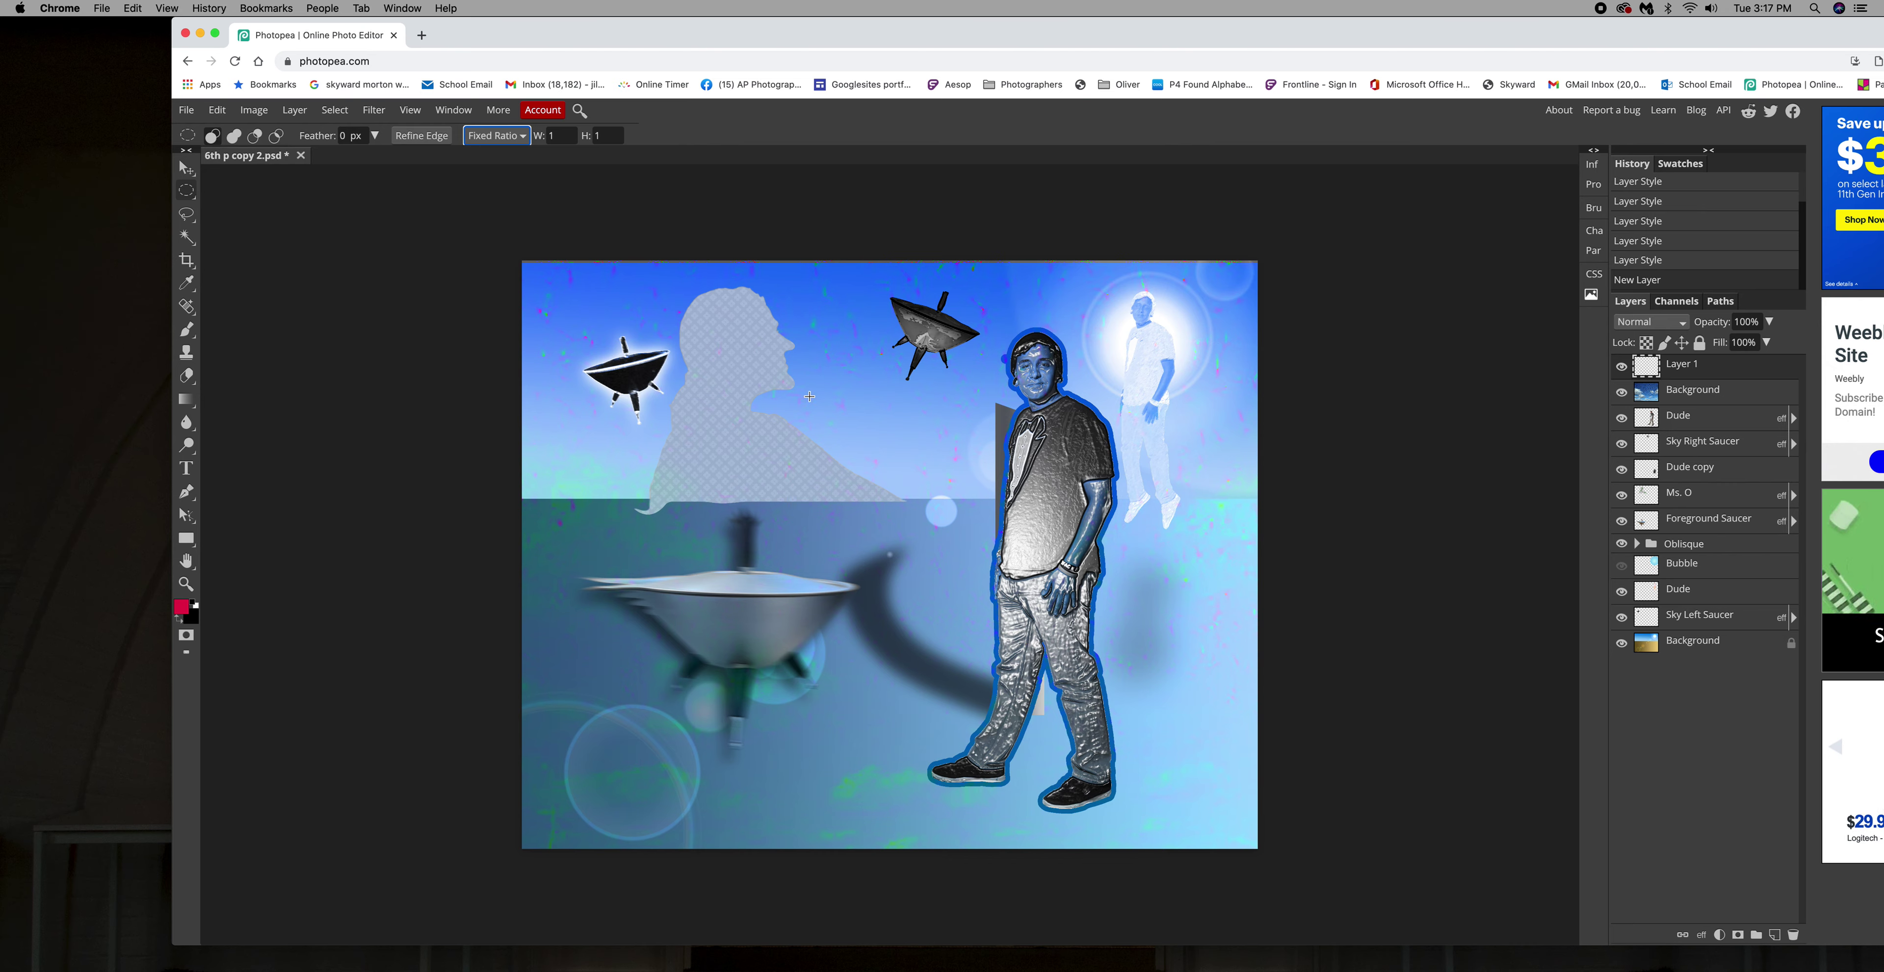
drag(753, 376, 926, 526)
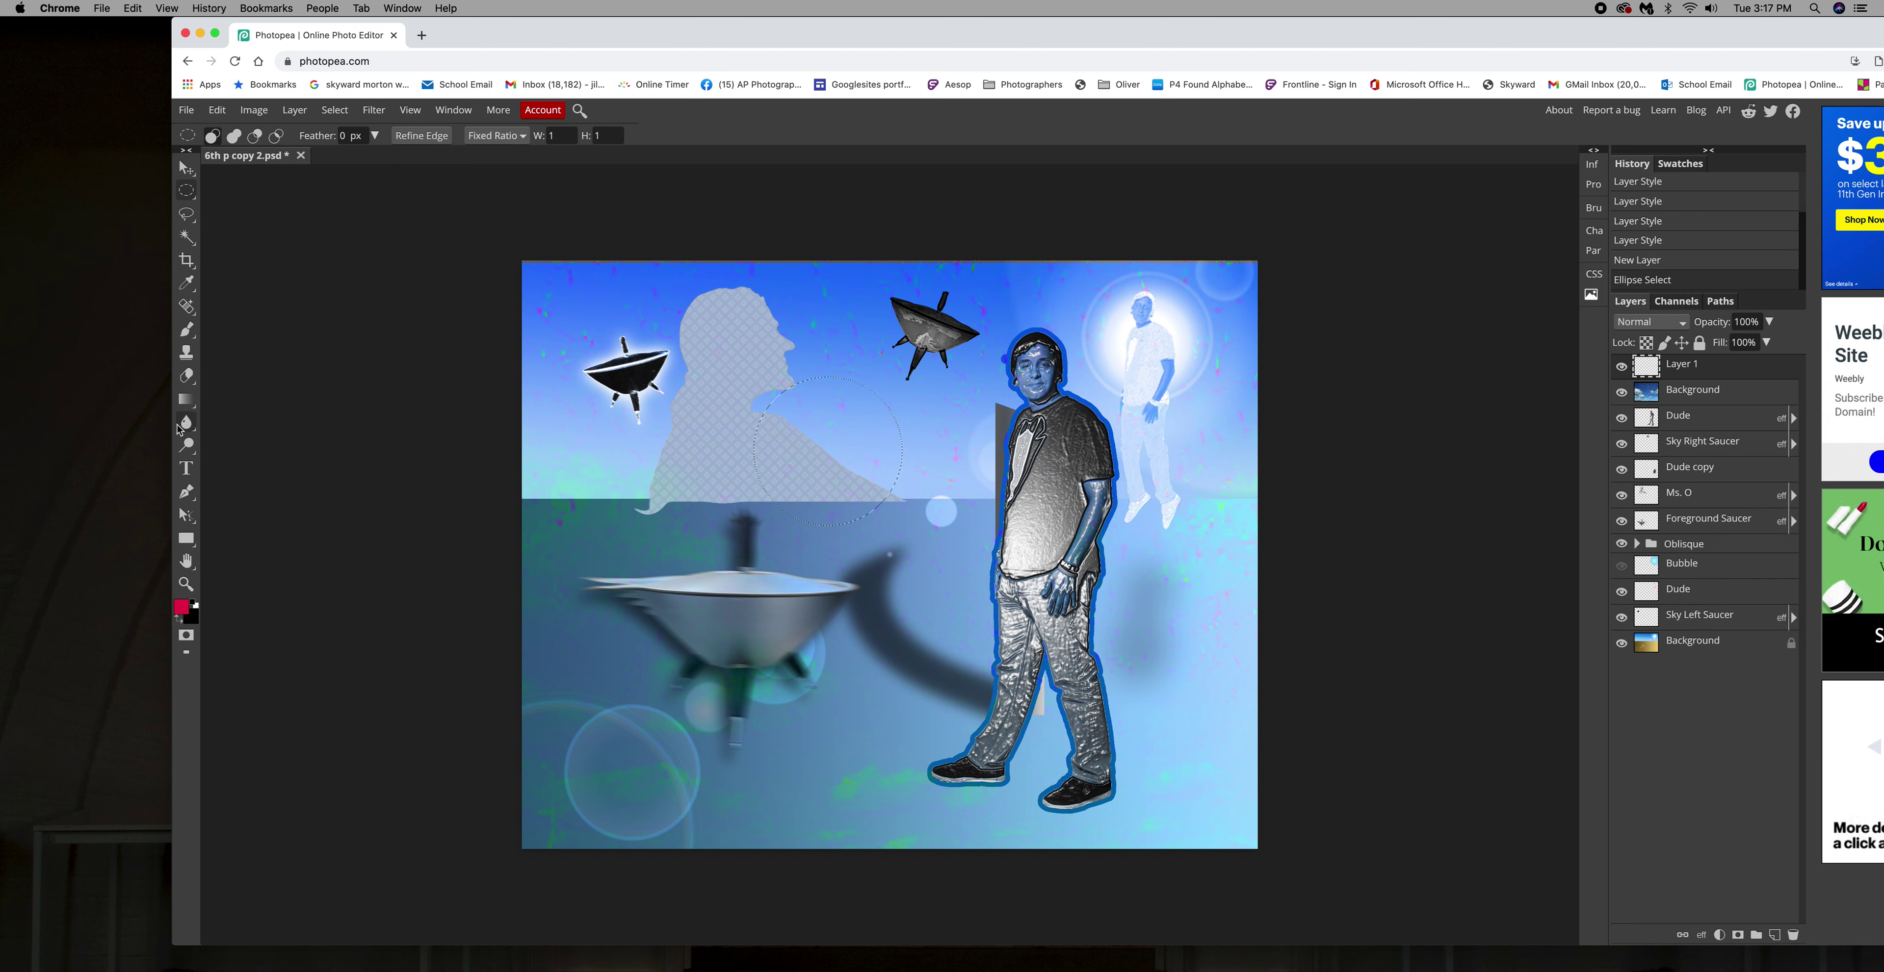
Fill the circle with red using the Paint Bucket, then deselect
right_click(186, 400)
click(244, 424)
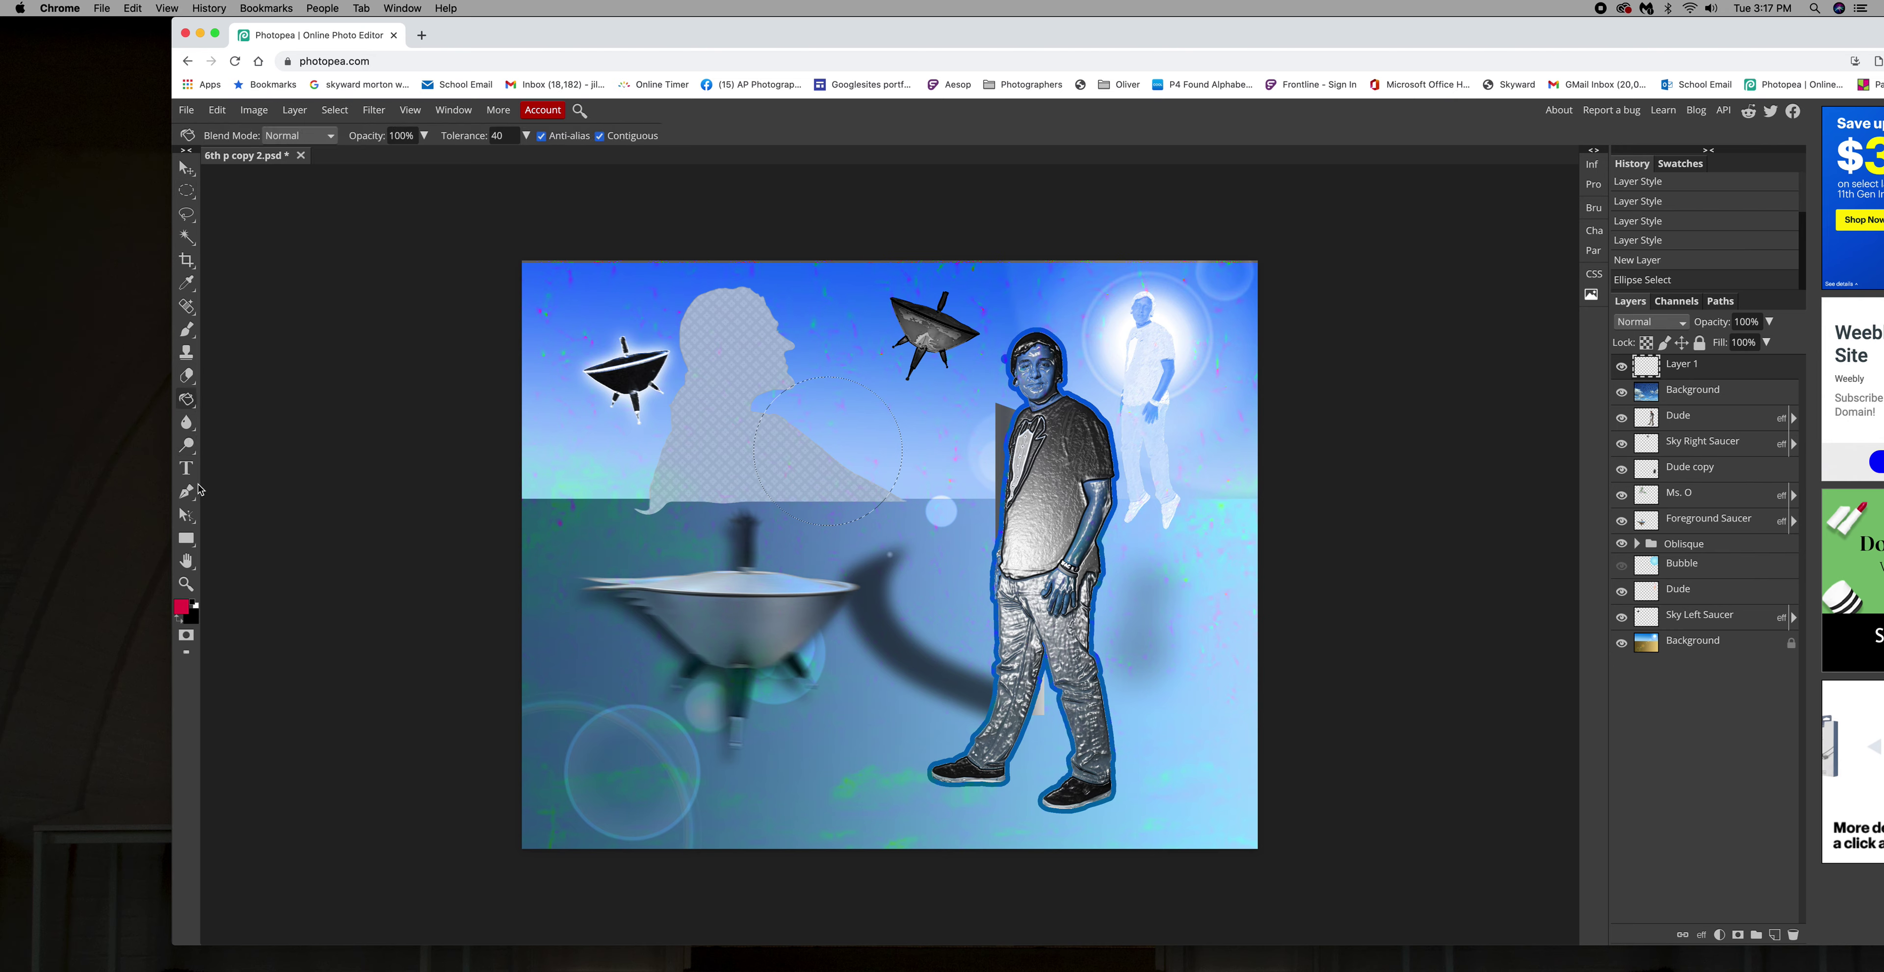
click(842, 457)
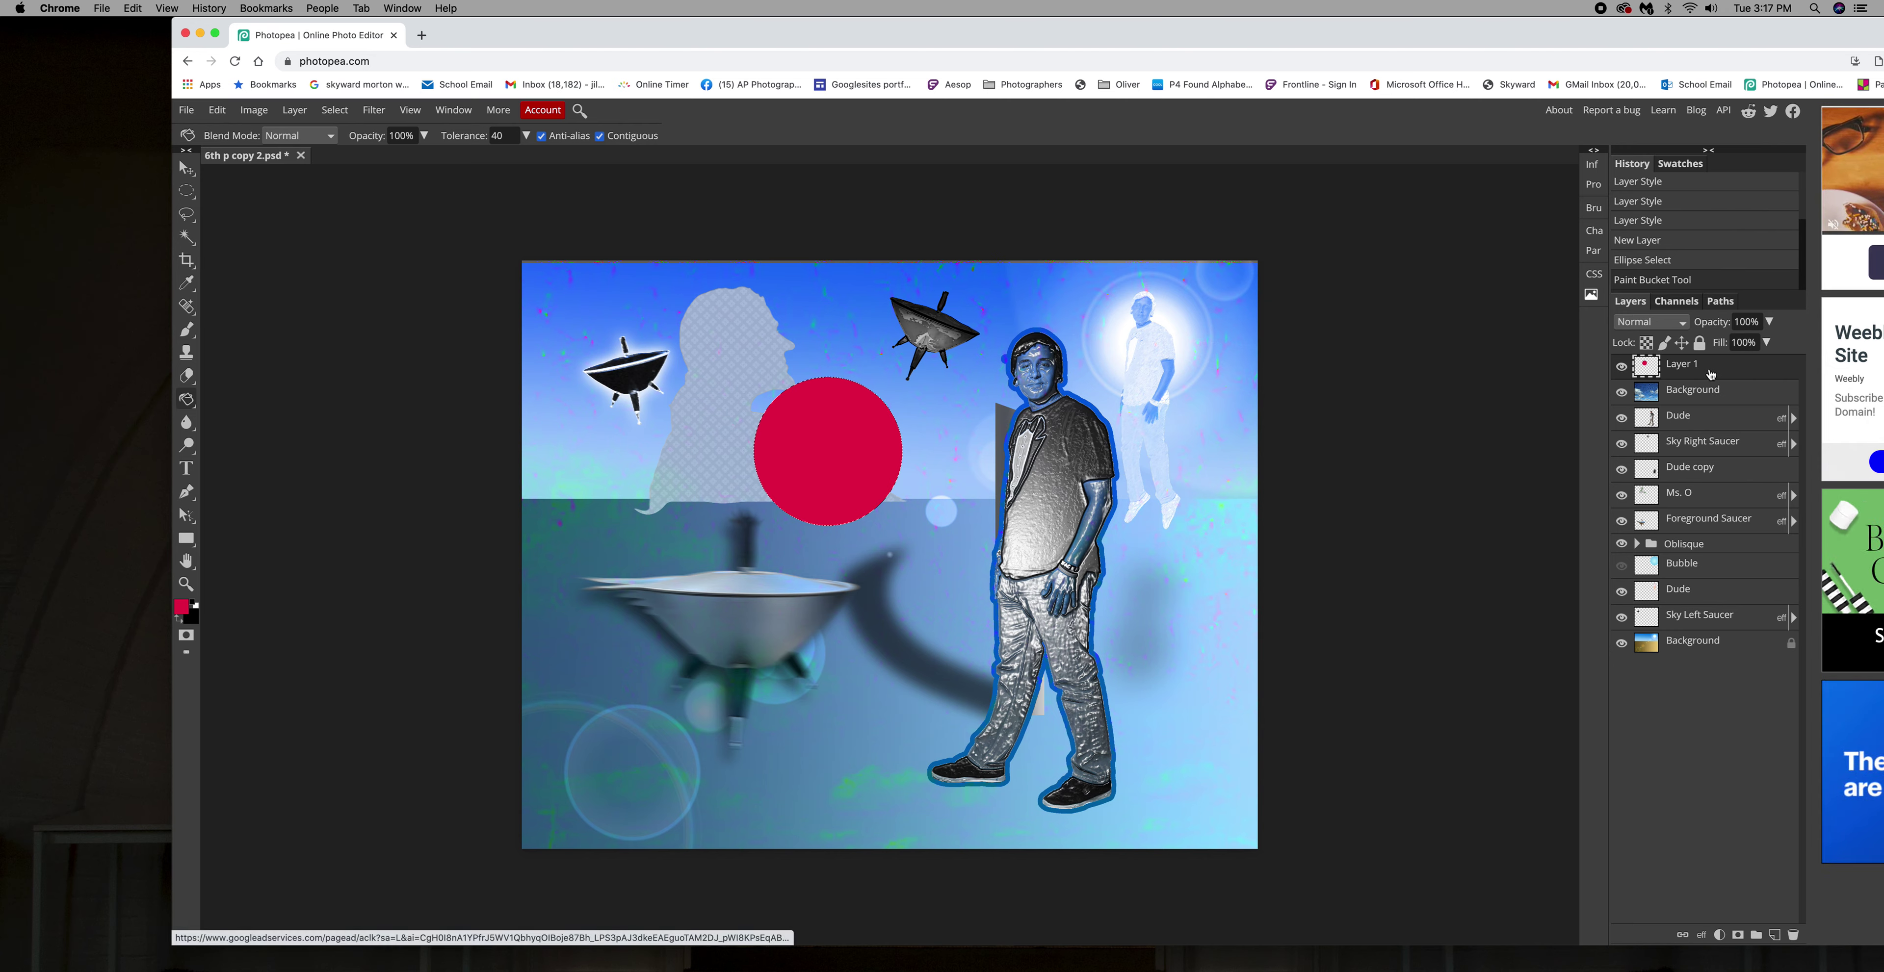
click(344, 111)
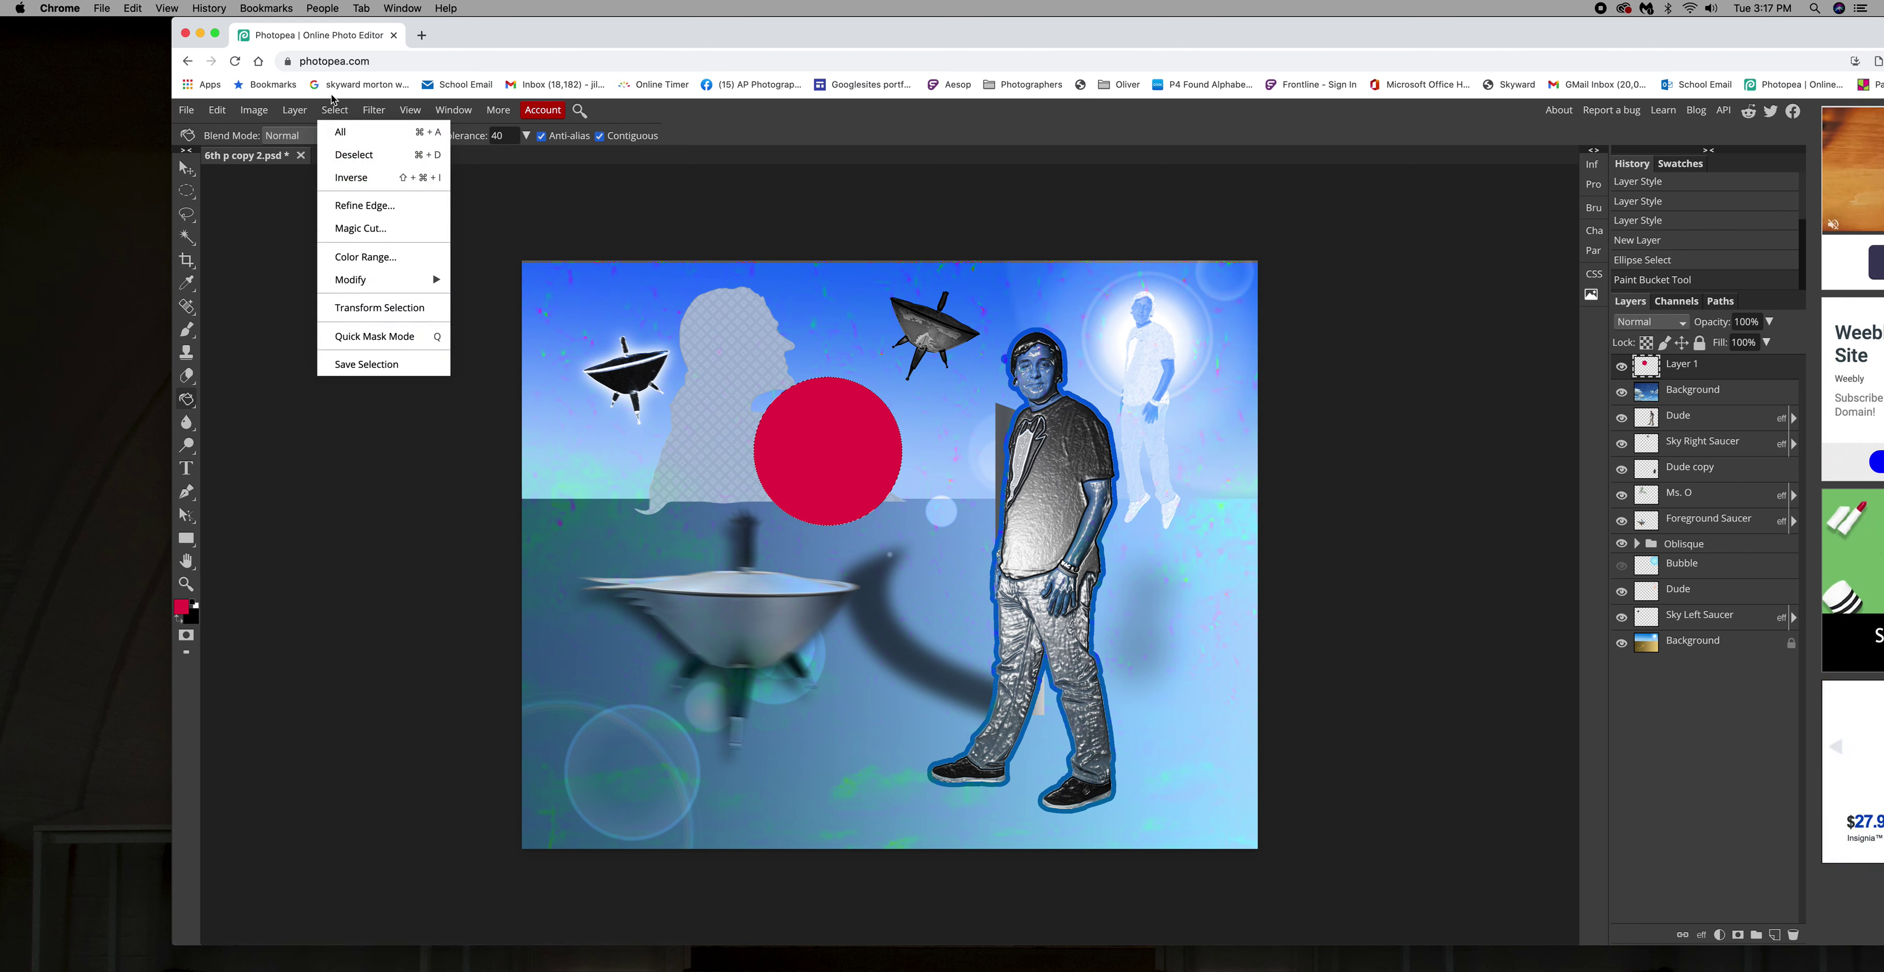
click(354, 154)
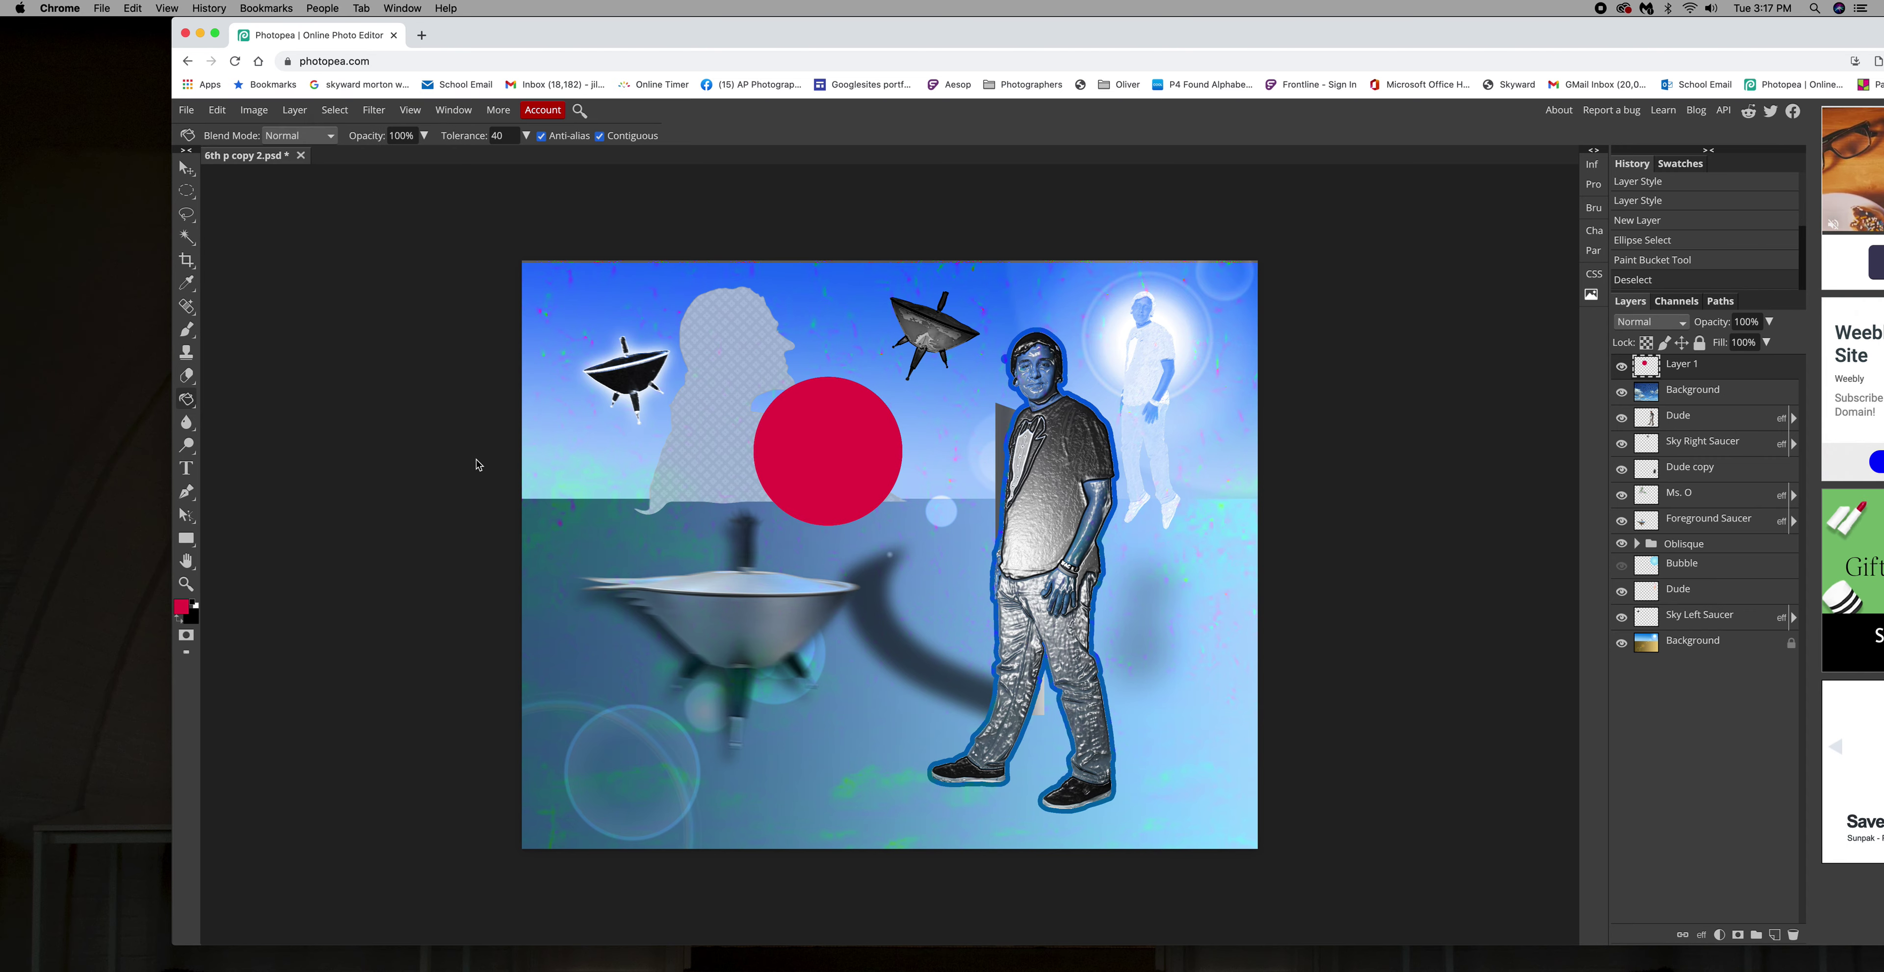
Give Layer 1's circle a Bevel and Emboss: 695% depth, 144 px size, 15 px soften
click(1758, 369)
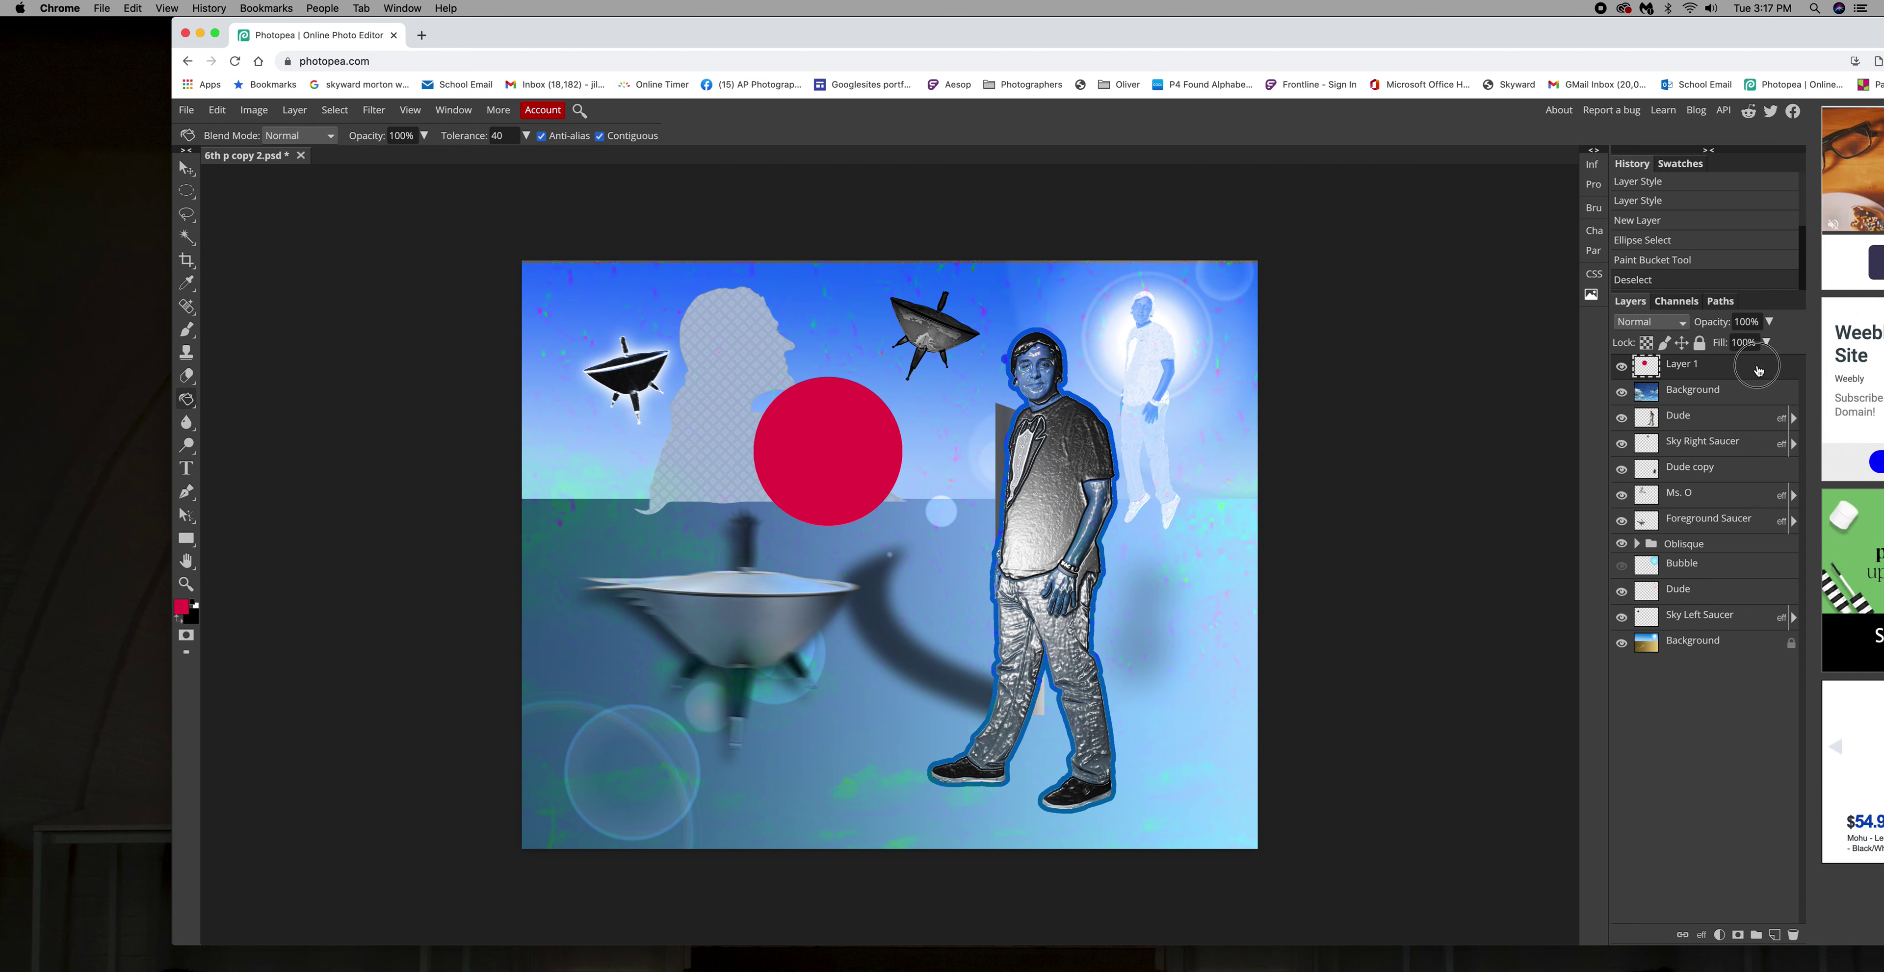
double_click(1758, 369)
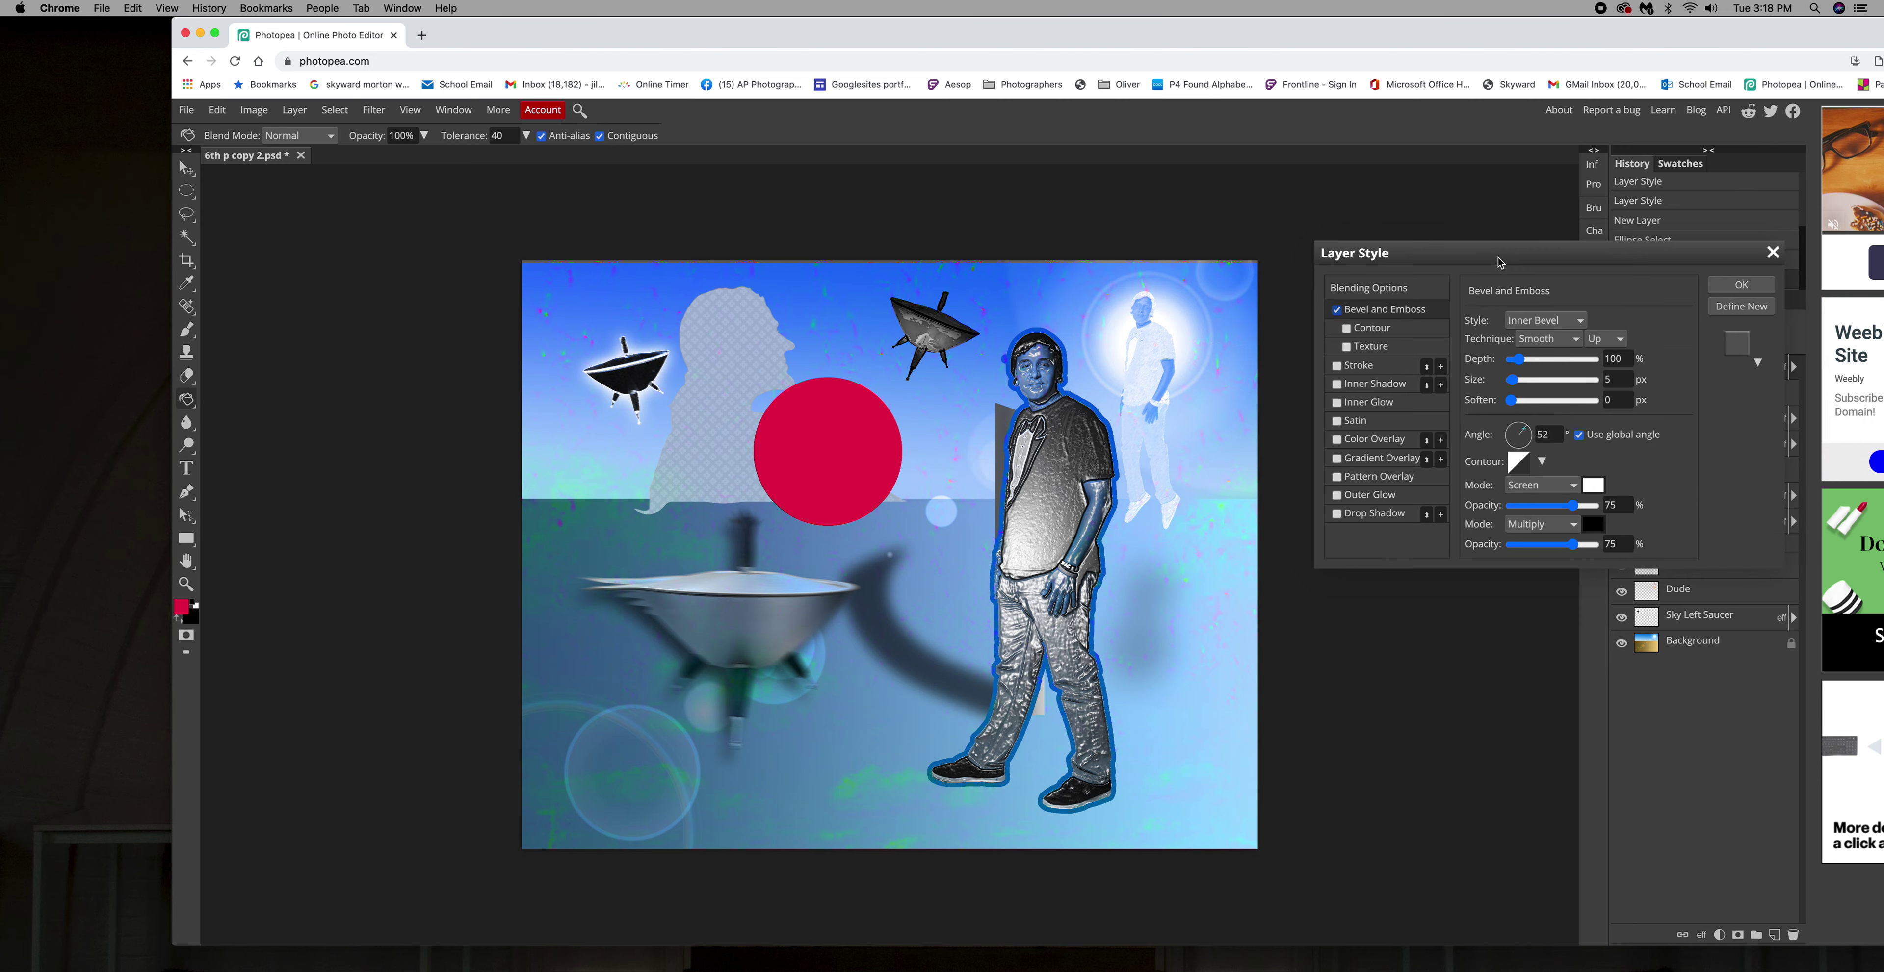
click(1568, 360)
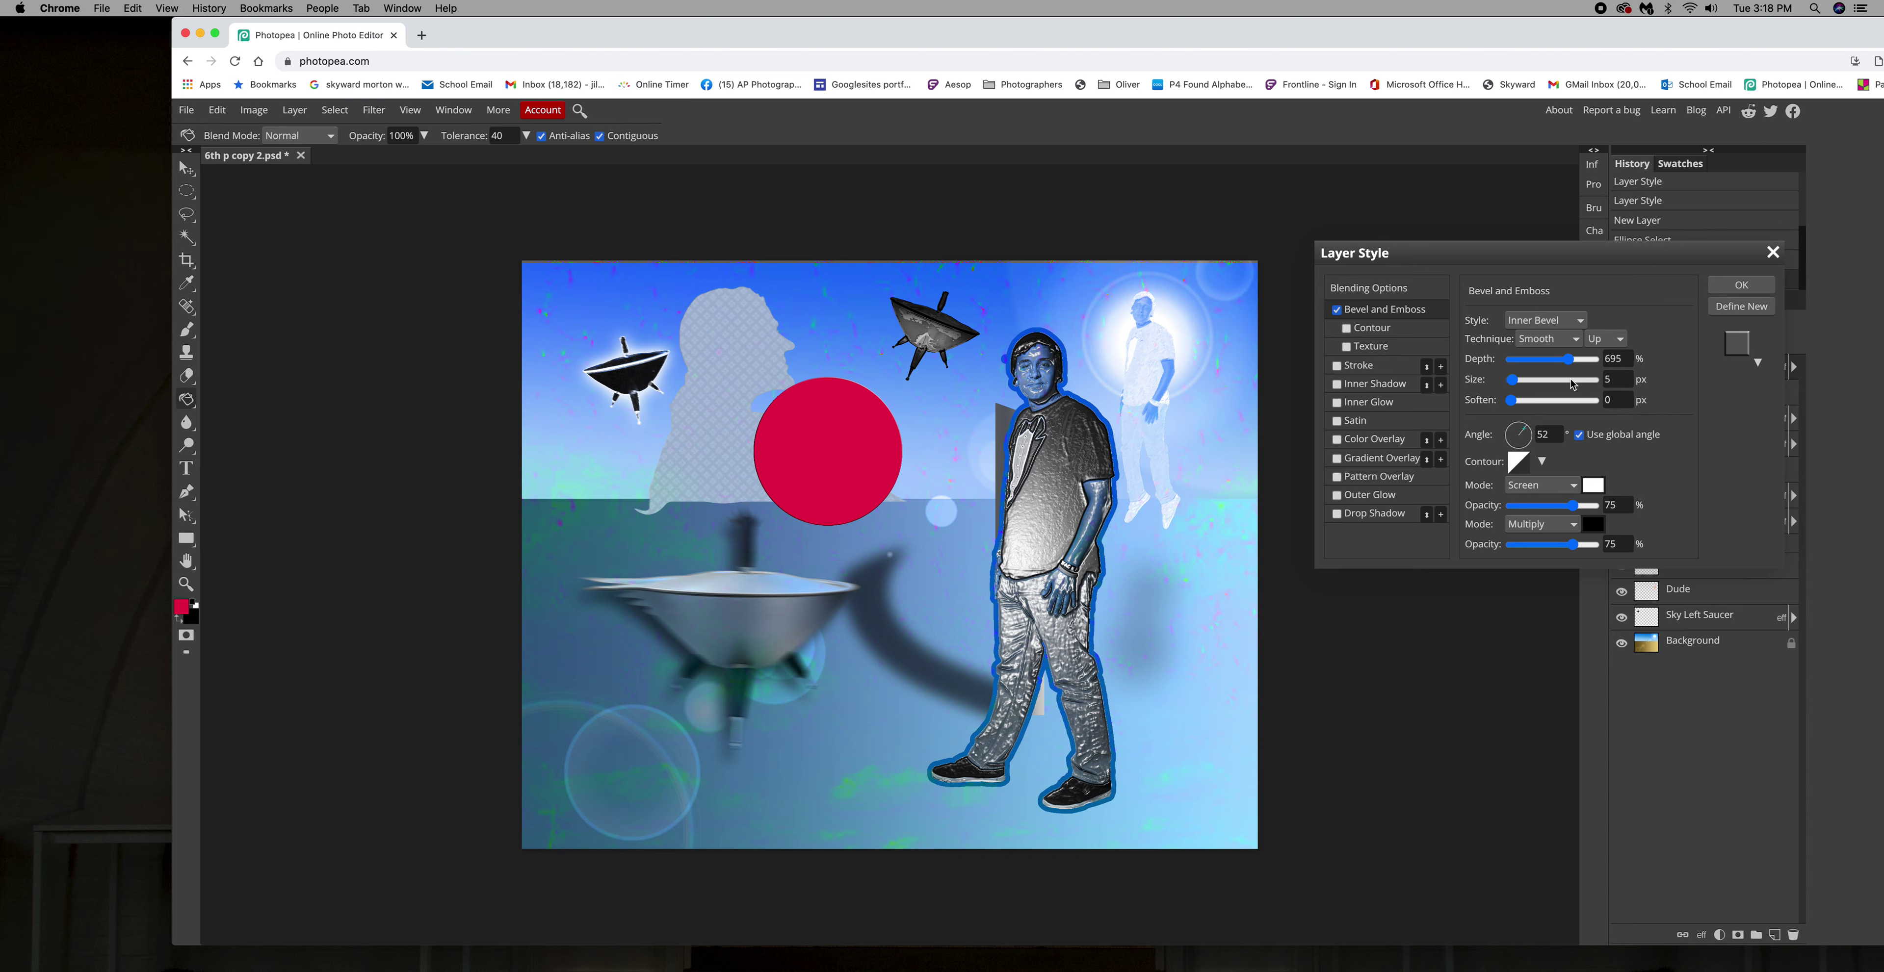
click(1571, 380)
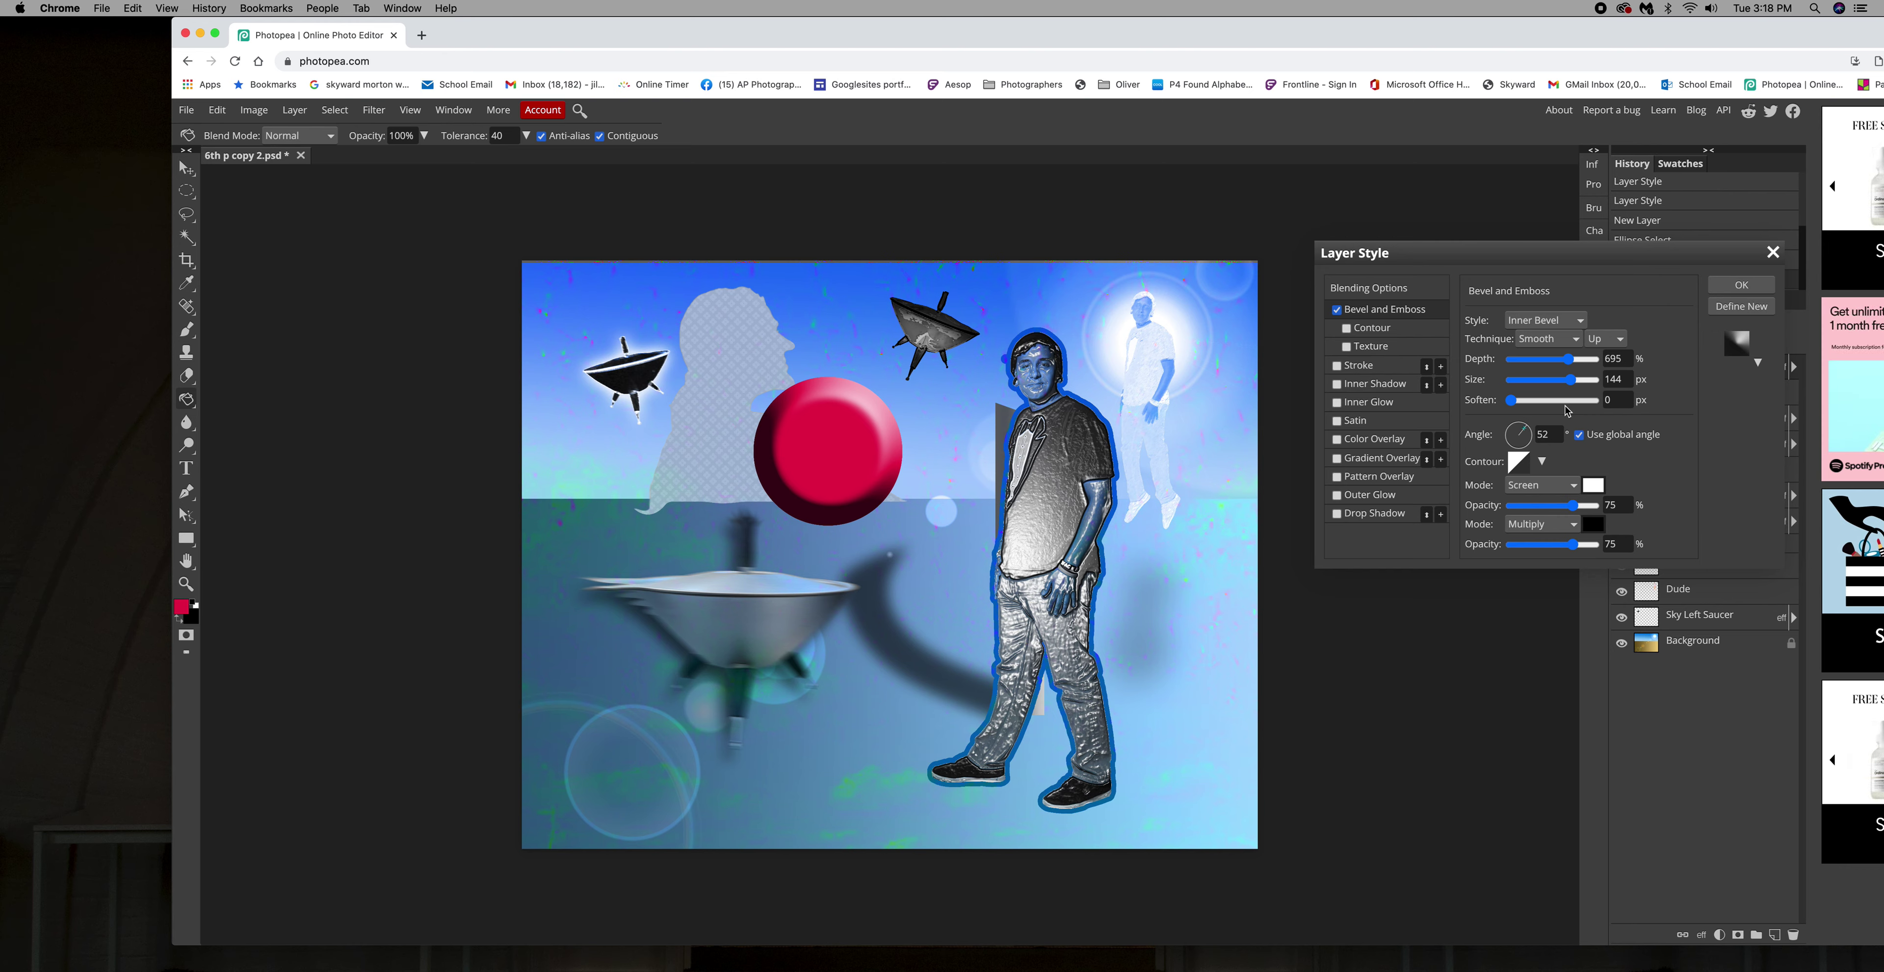
click(1569, 401)
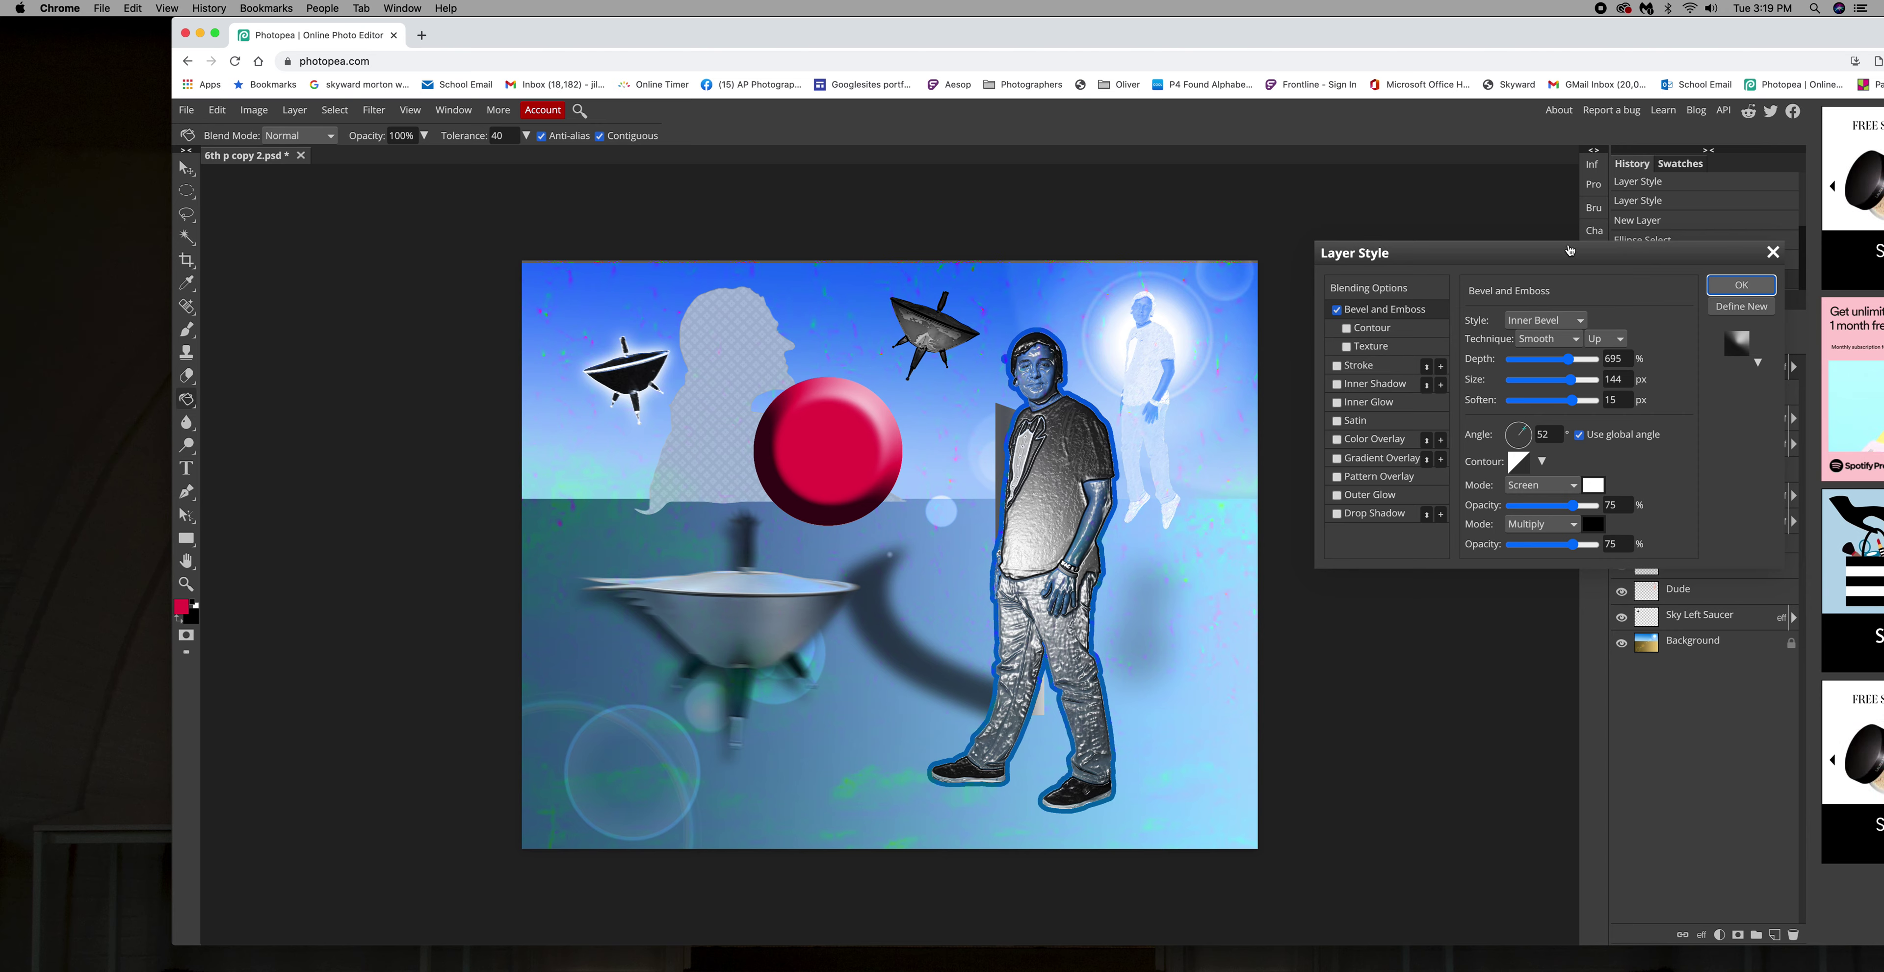
key(Return)
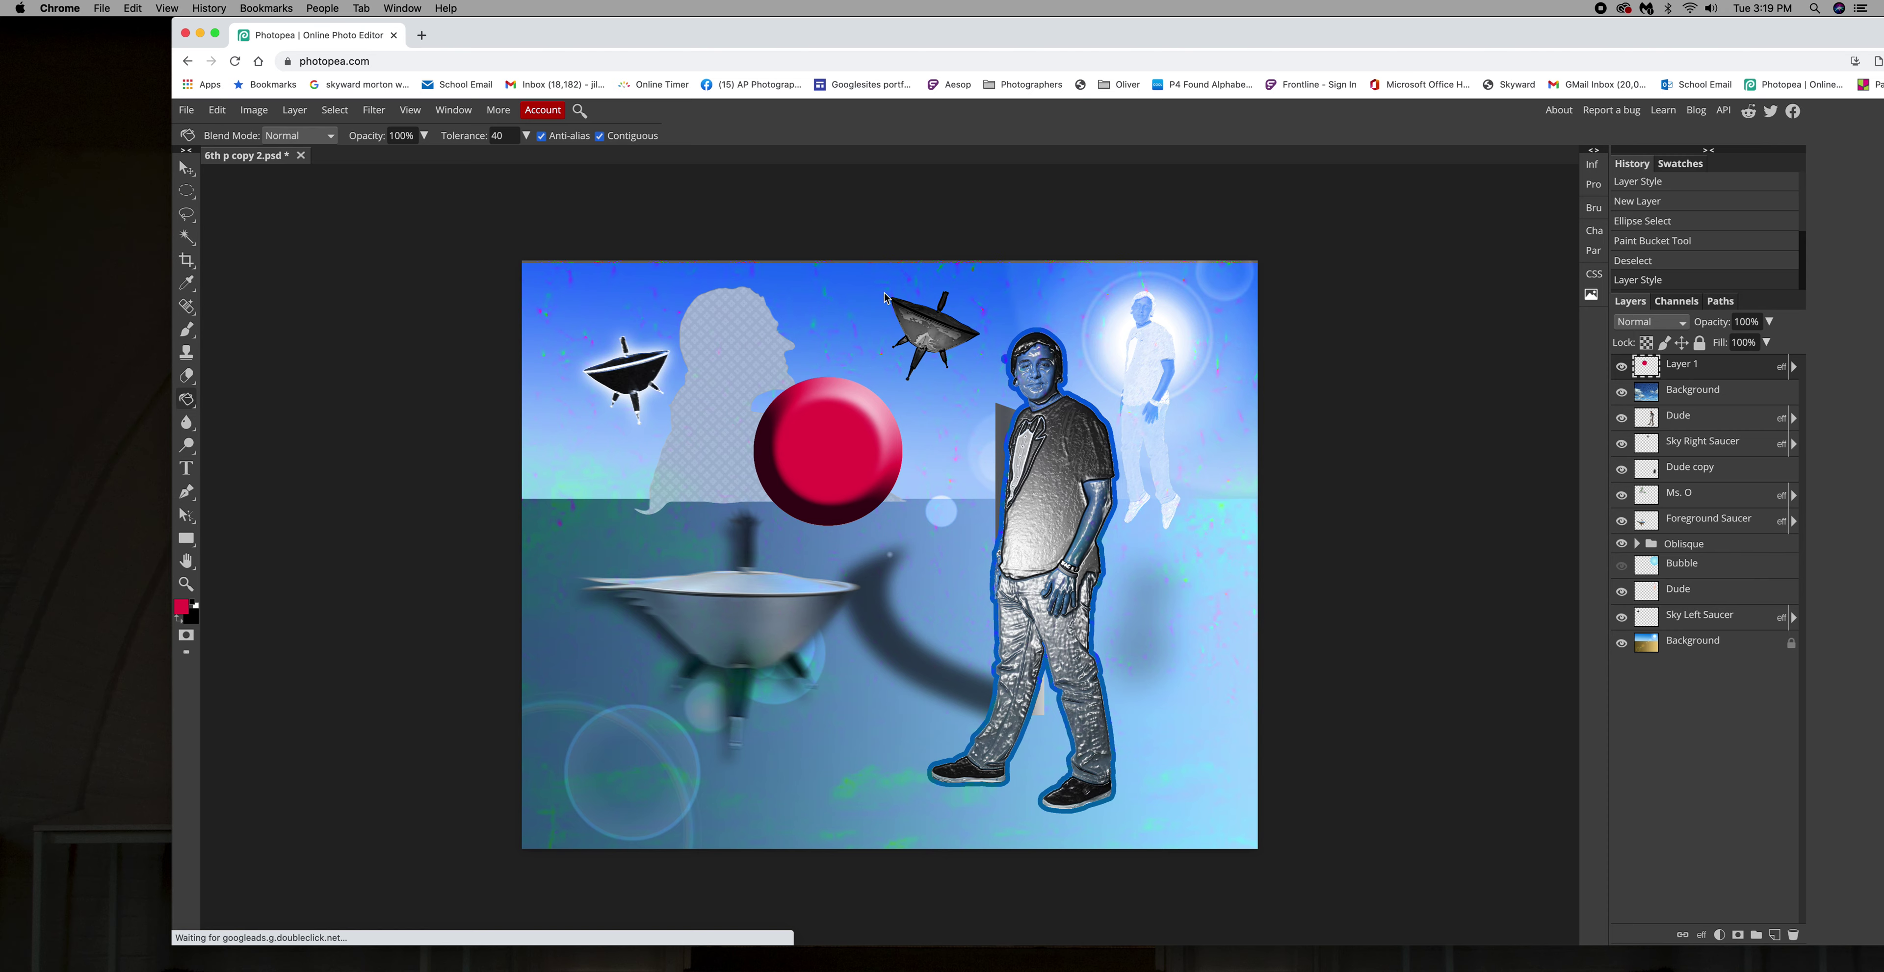
Move the red sphere over the figure's head and set its blend mode to Difference
key(v)
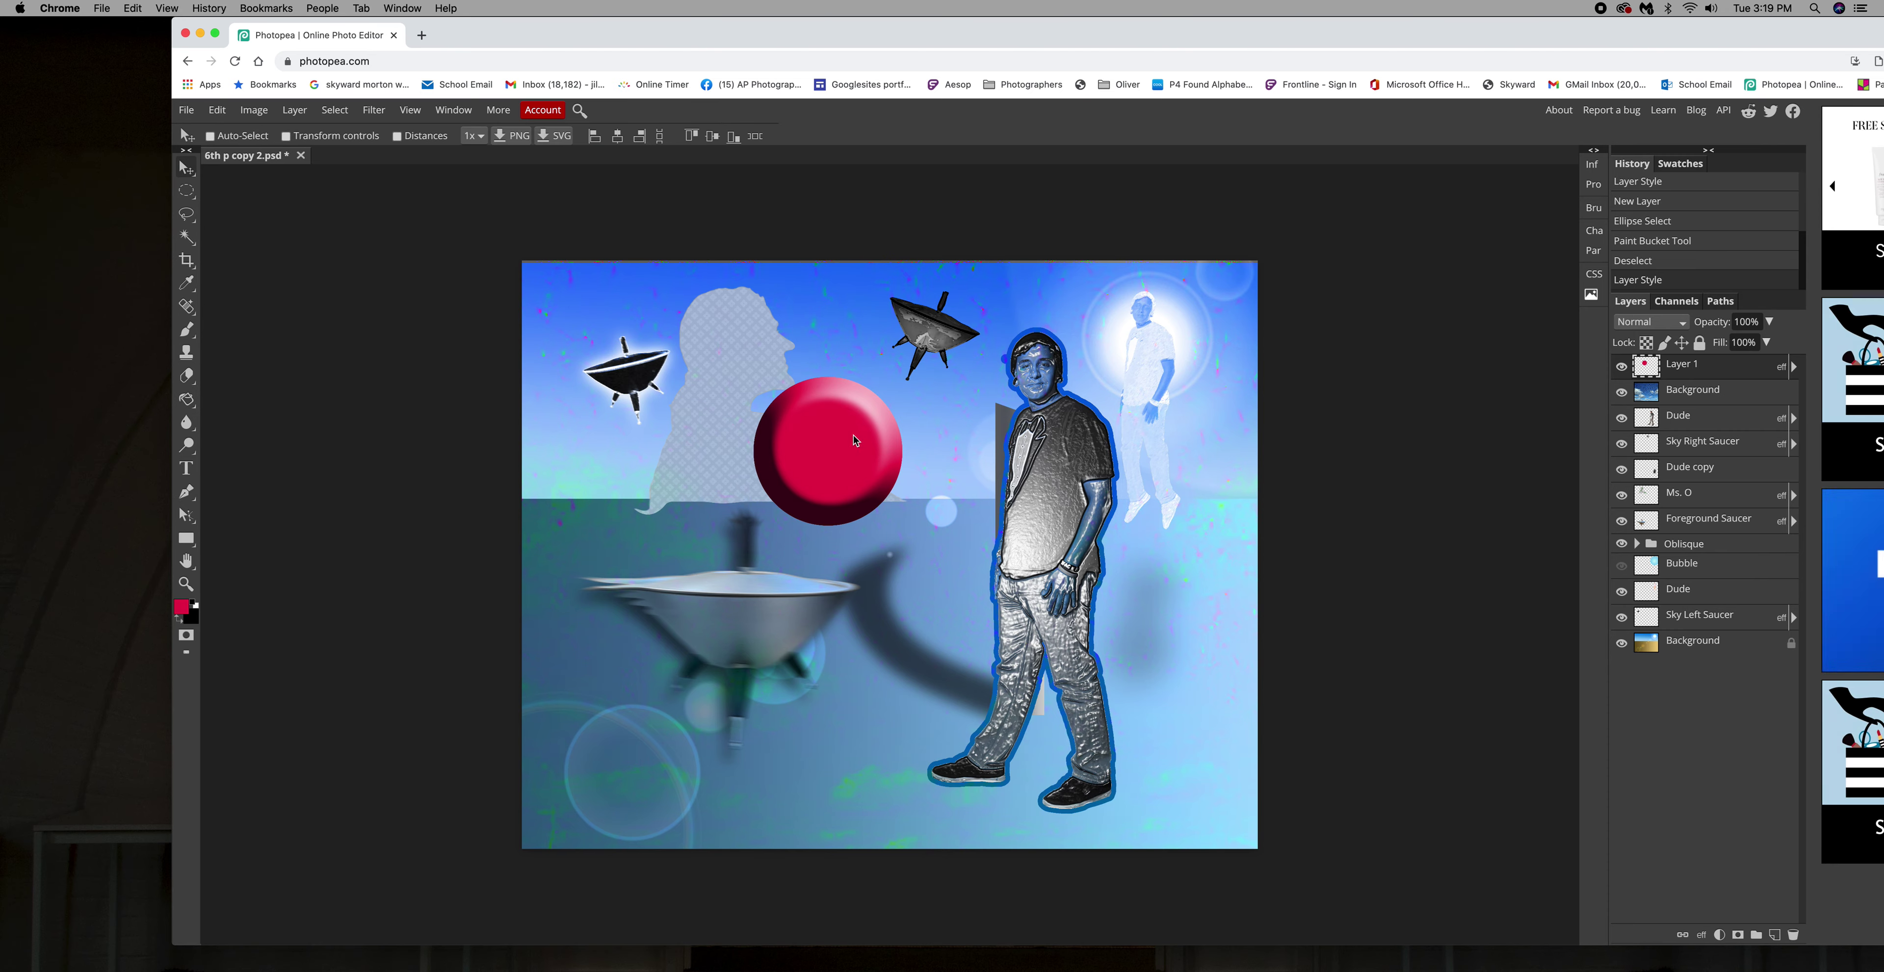
drag(854, 440, 1059, 340)
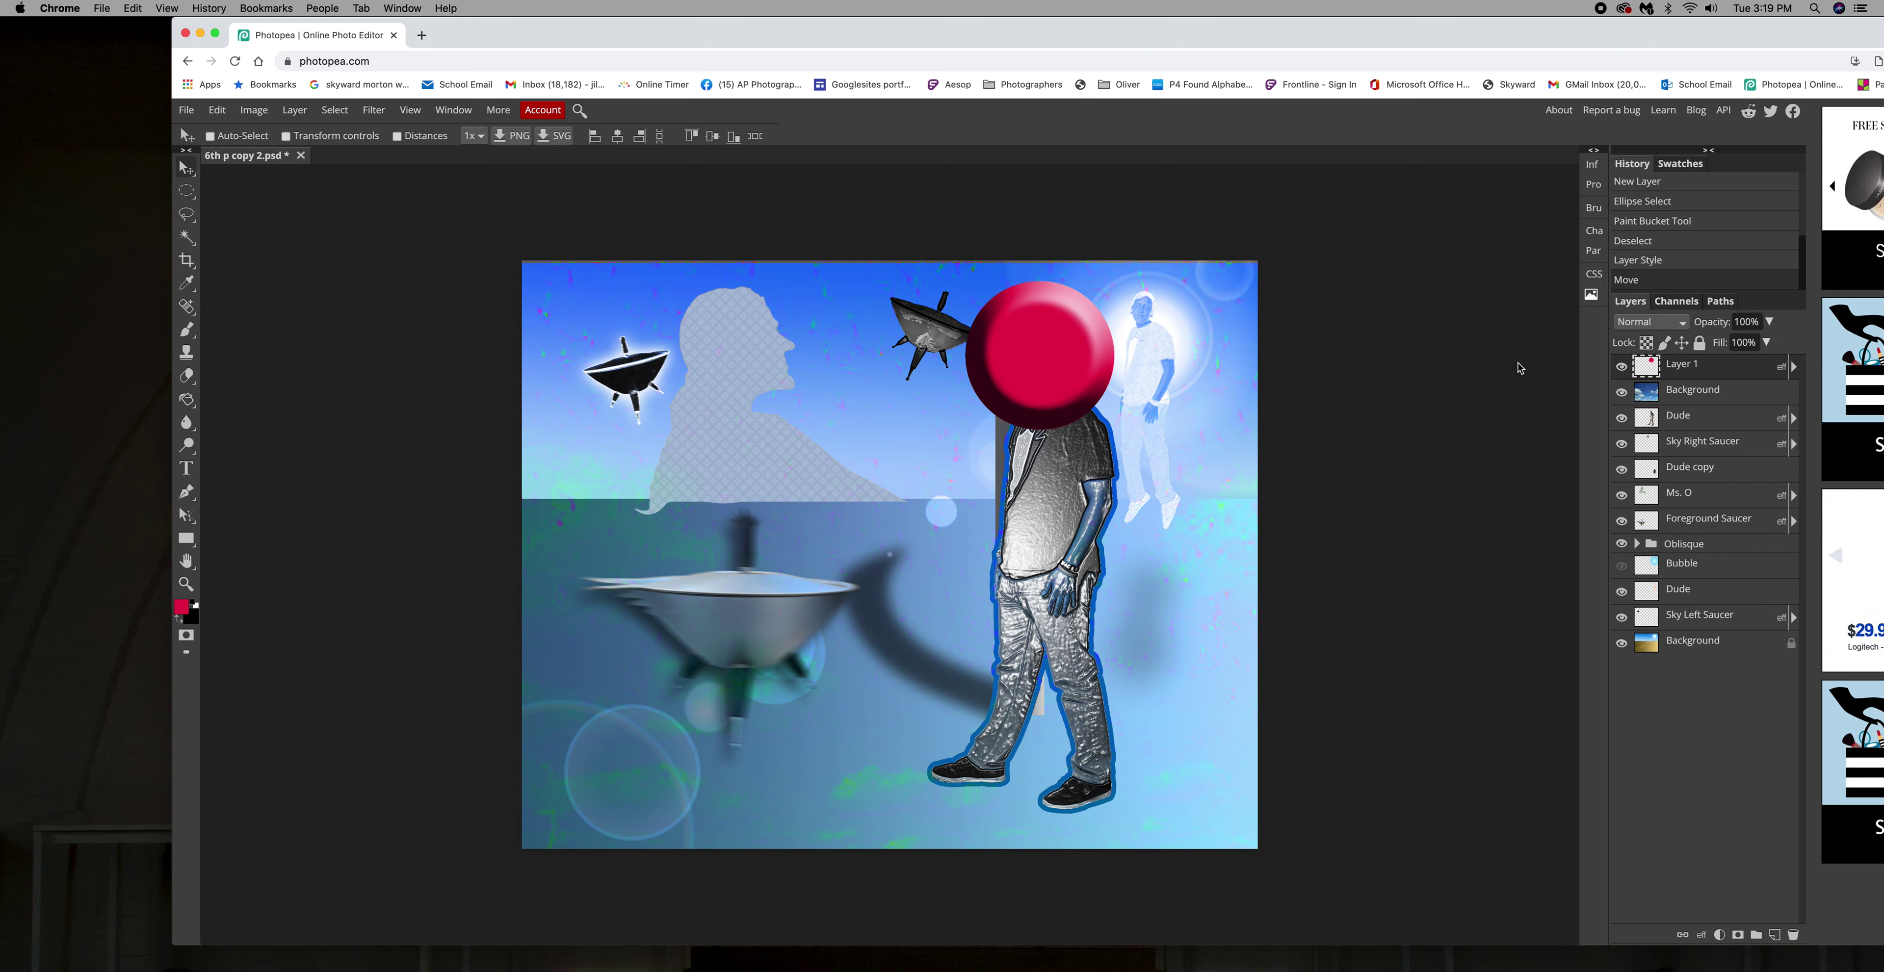
click(1678, 324)
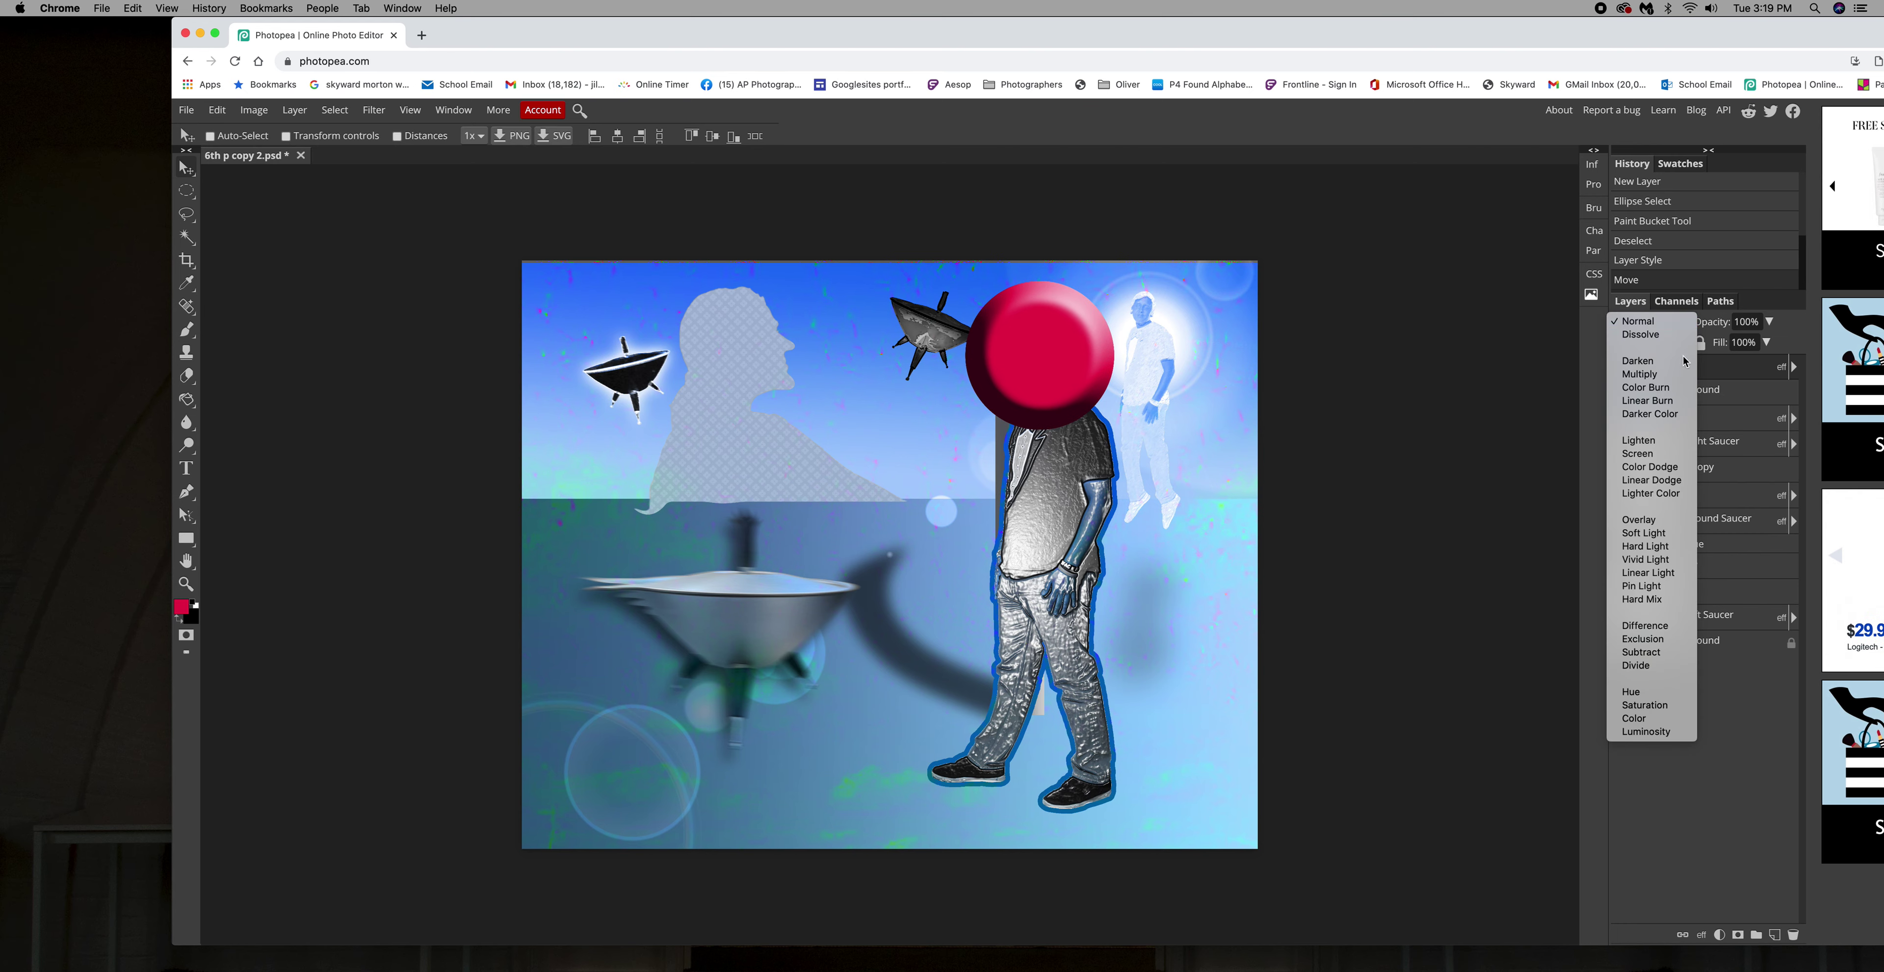
click(1666, 442)
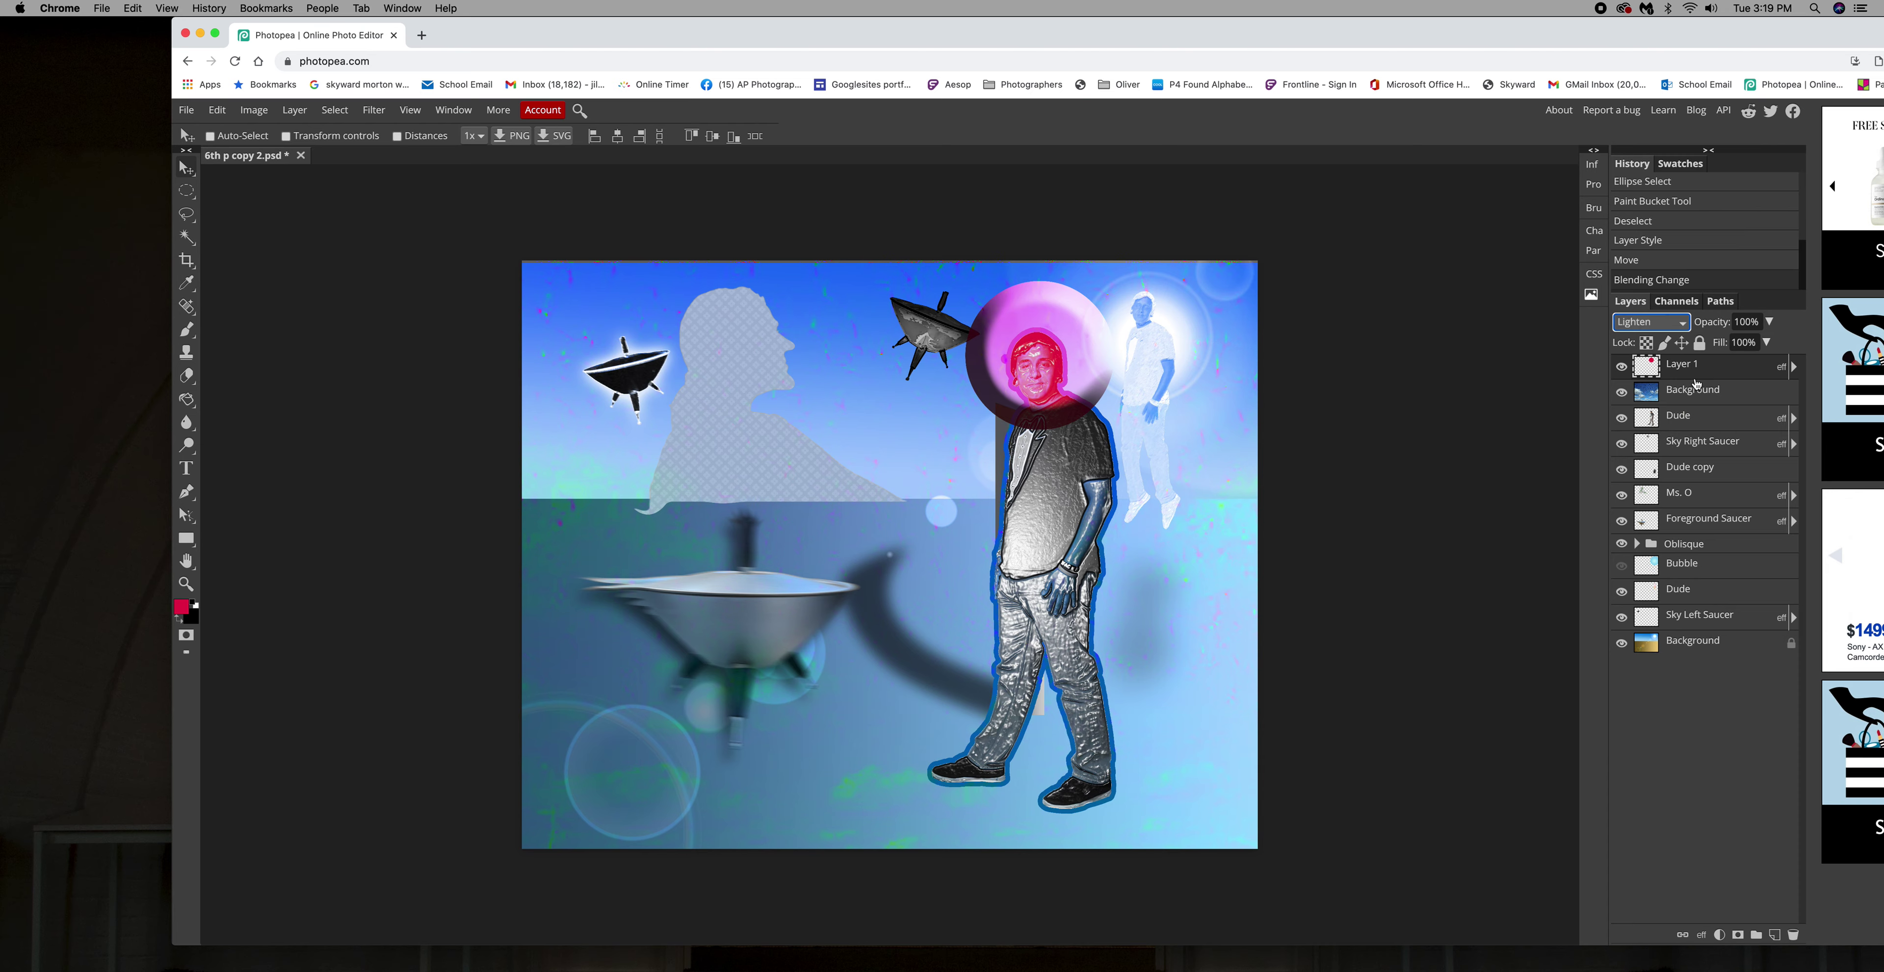
click(1676, 324)
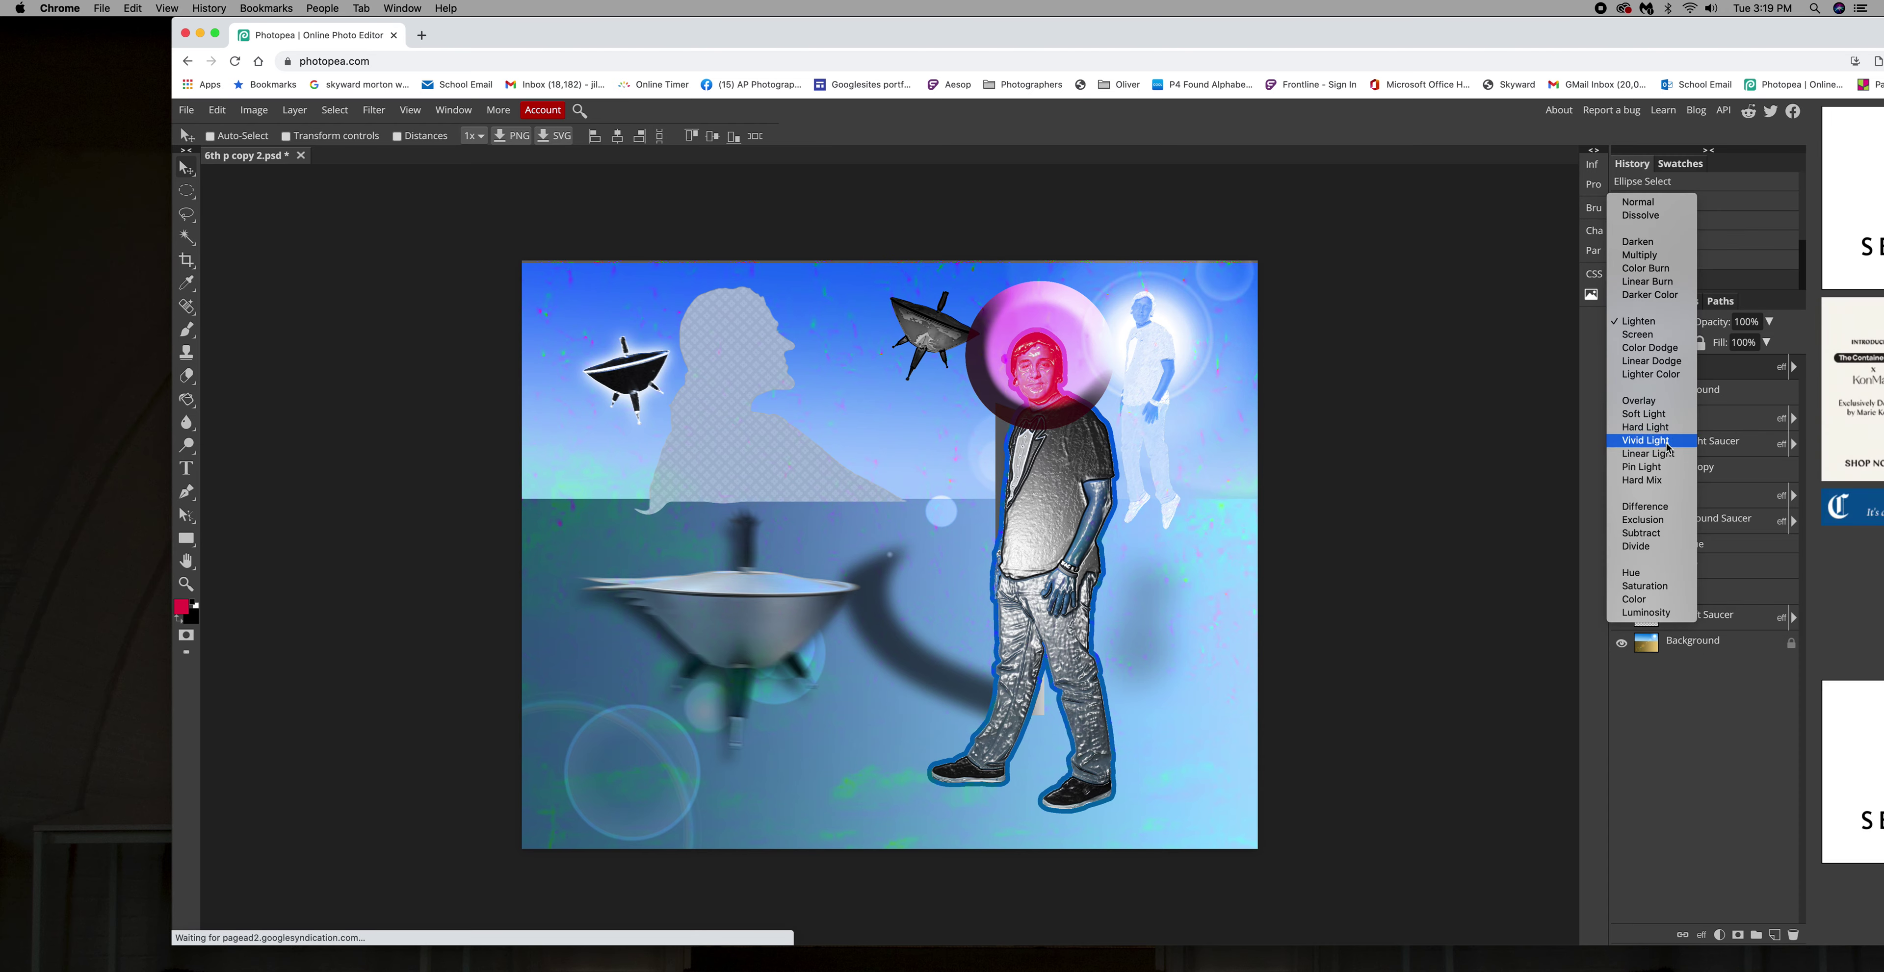
click(1667, 442)
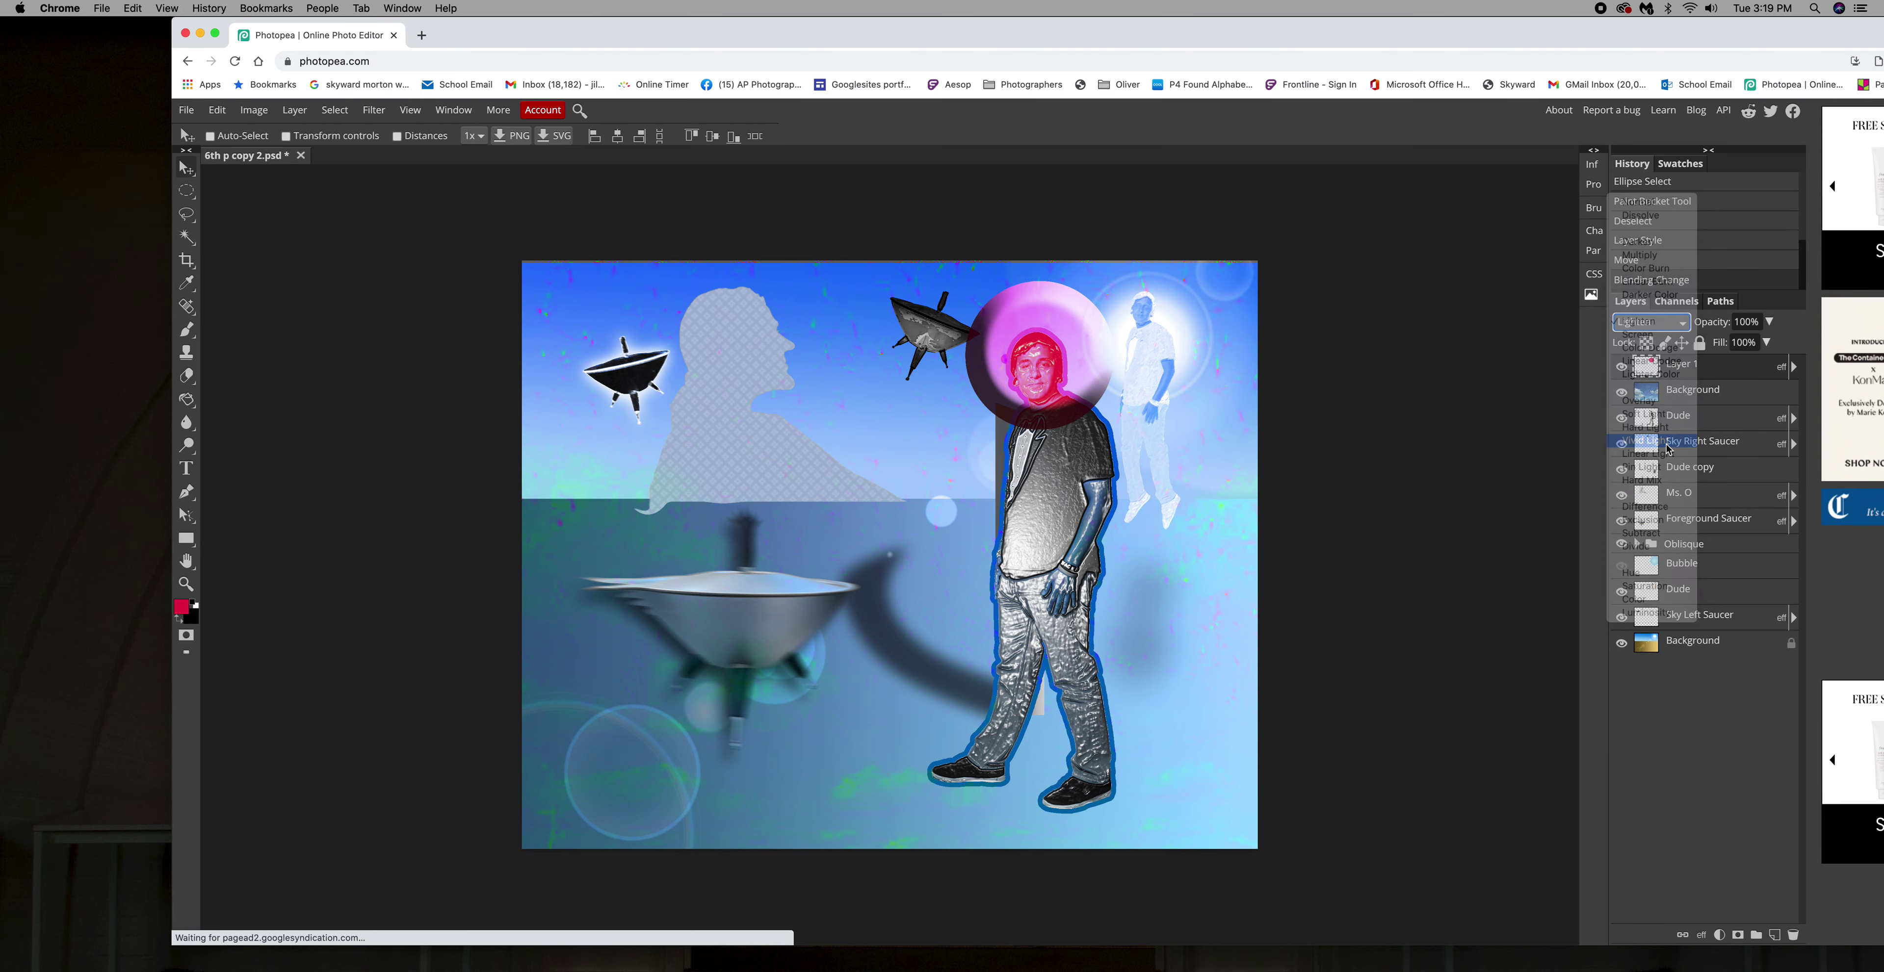
click(1670, 327)
click(1665, 382)
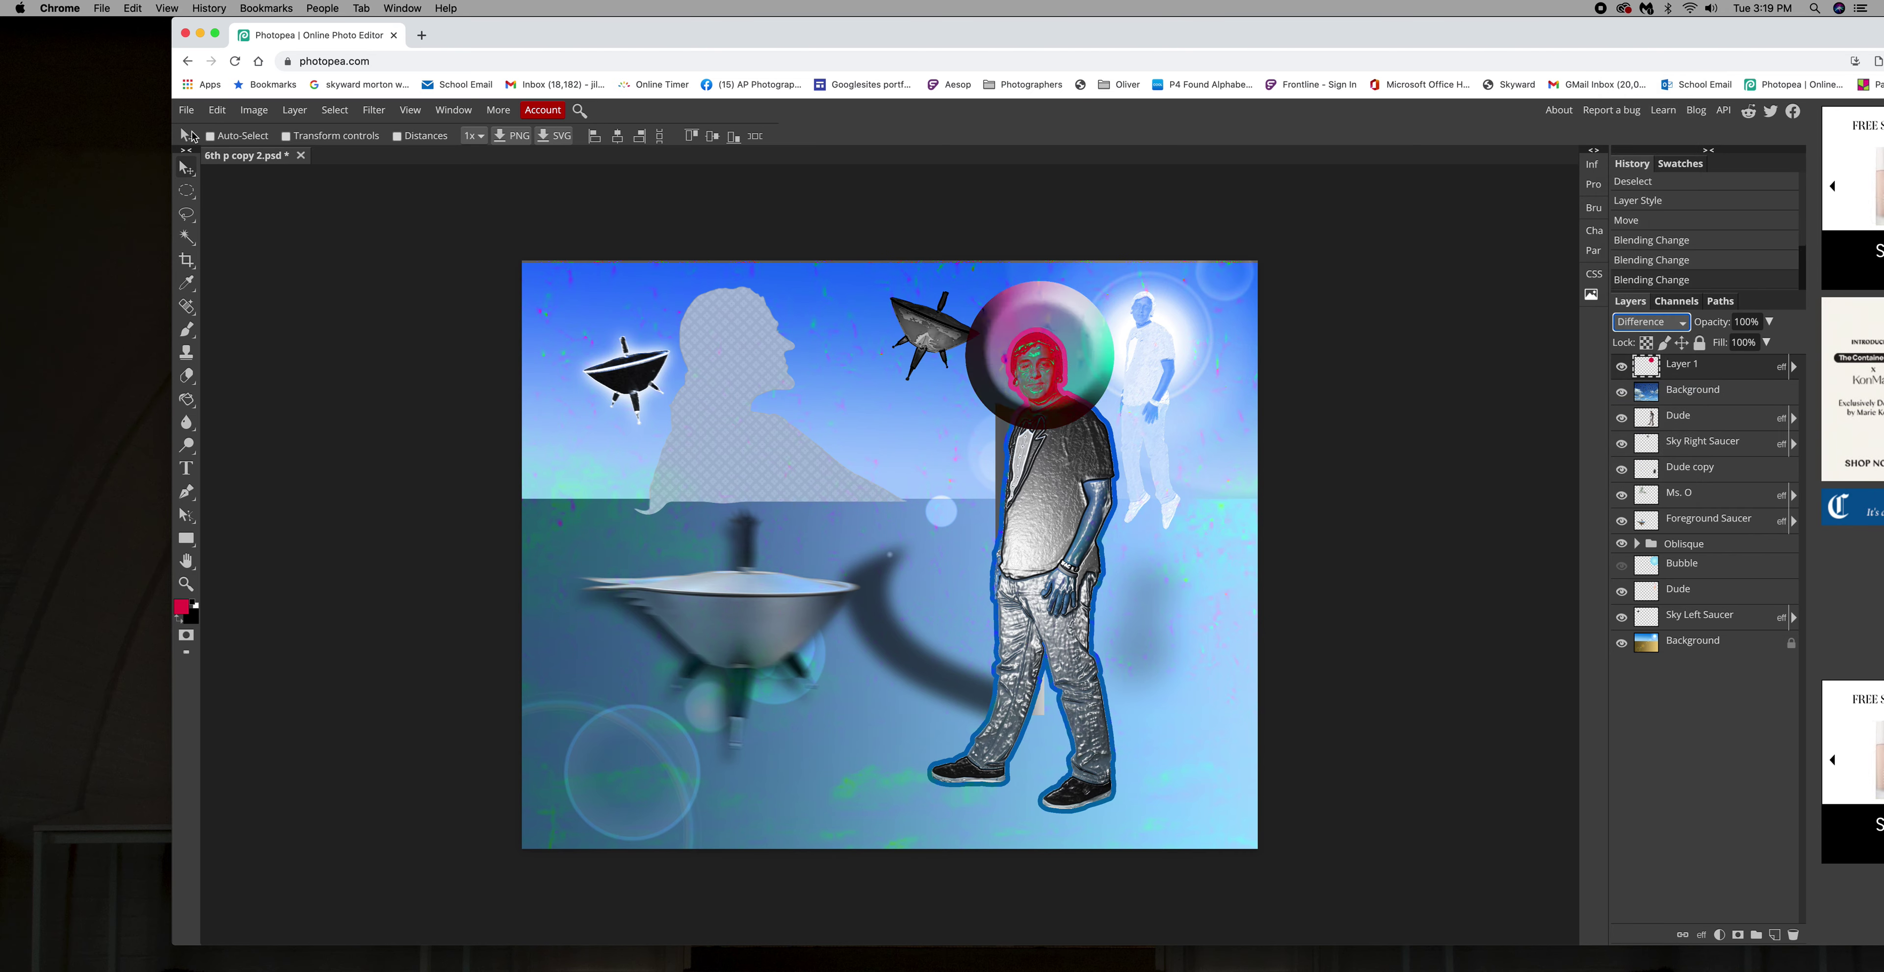
Nudge the sphere down-left so it frames the figure's face
click(185, 169)
drag(1064, 348, 1057, 361)
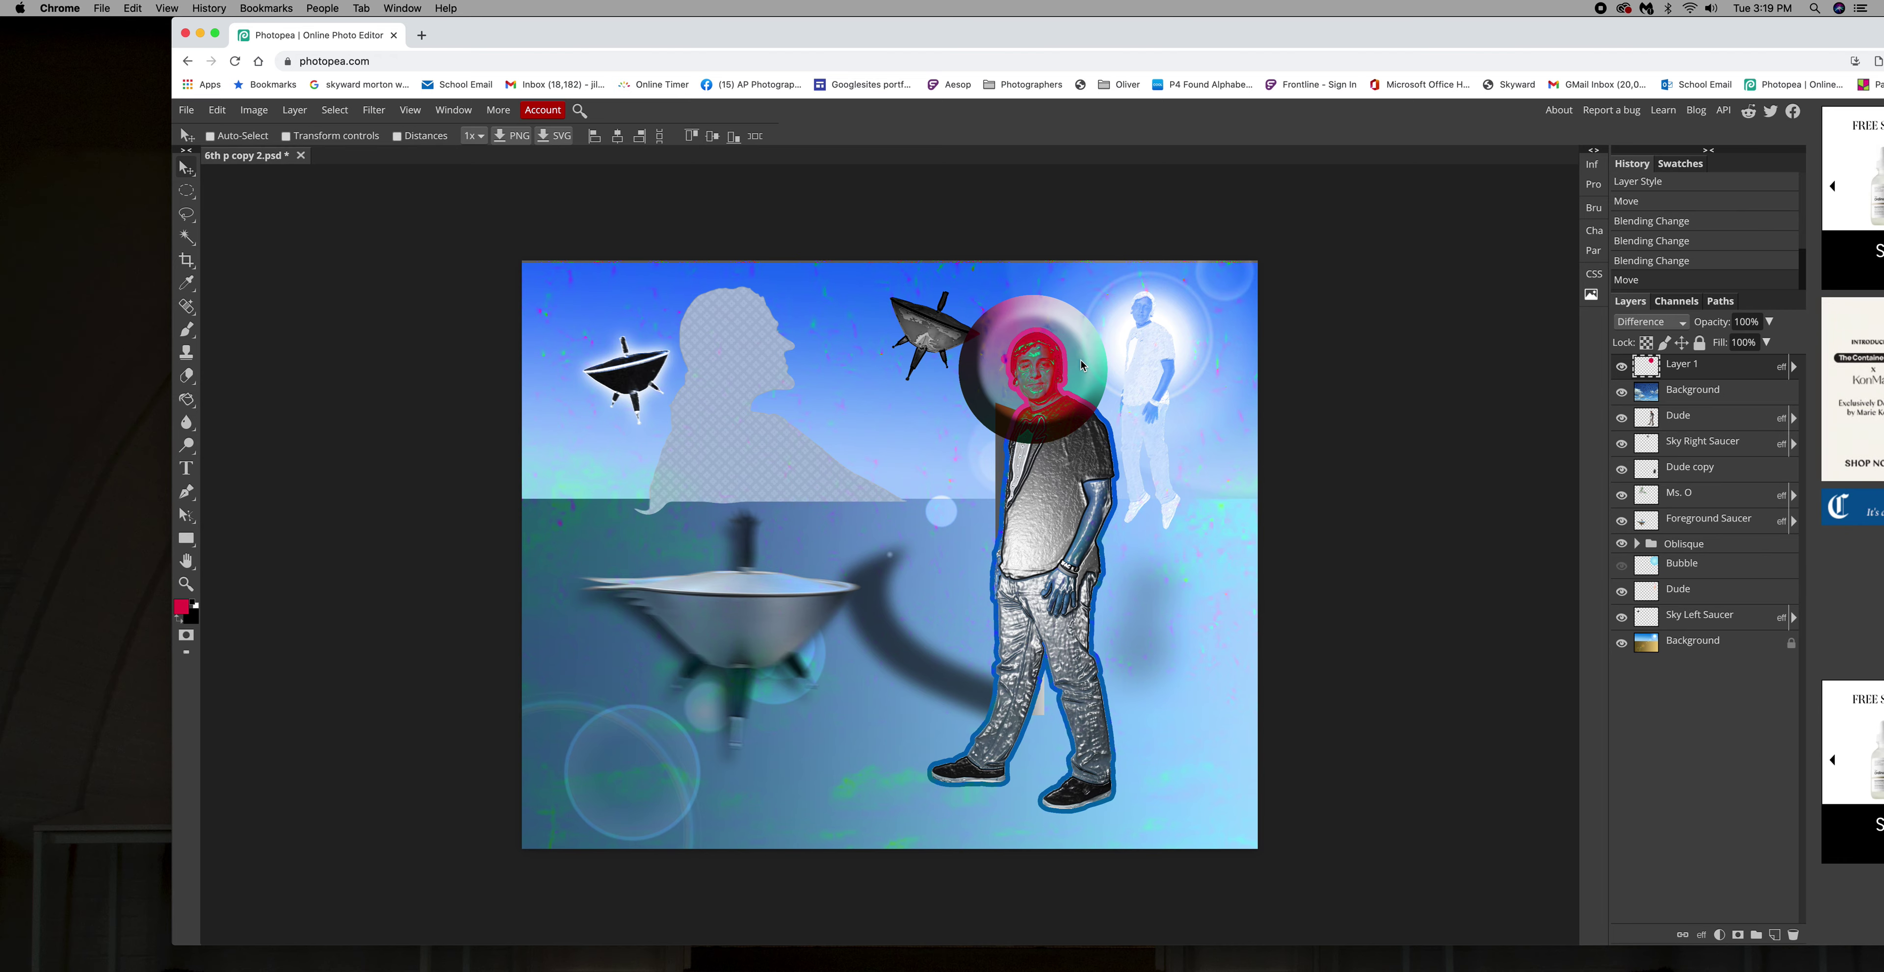
drag(602, 31, 547, 11)
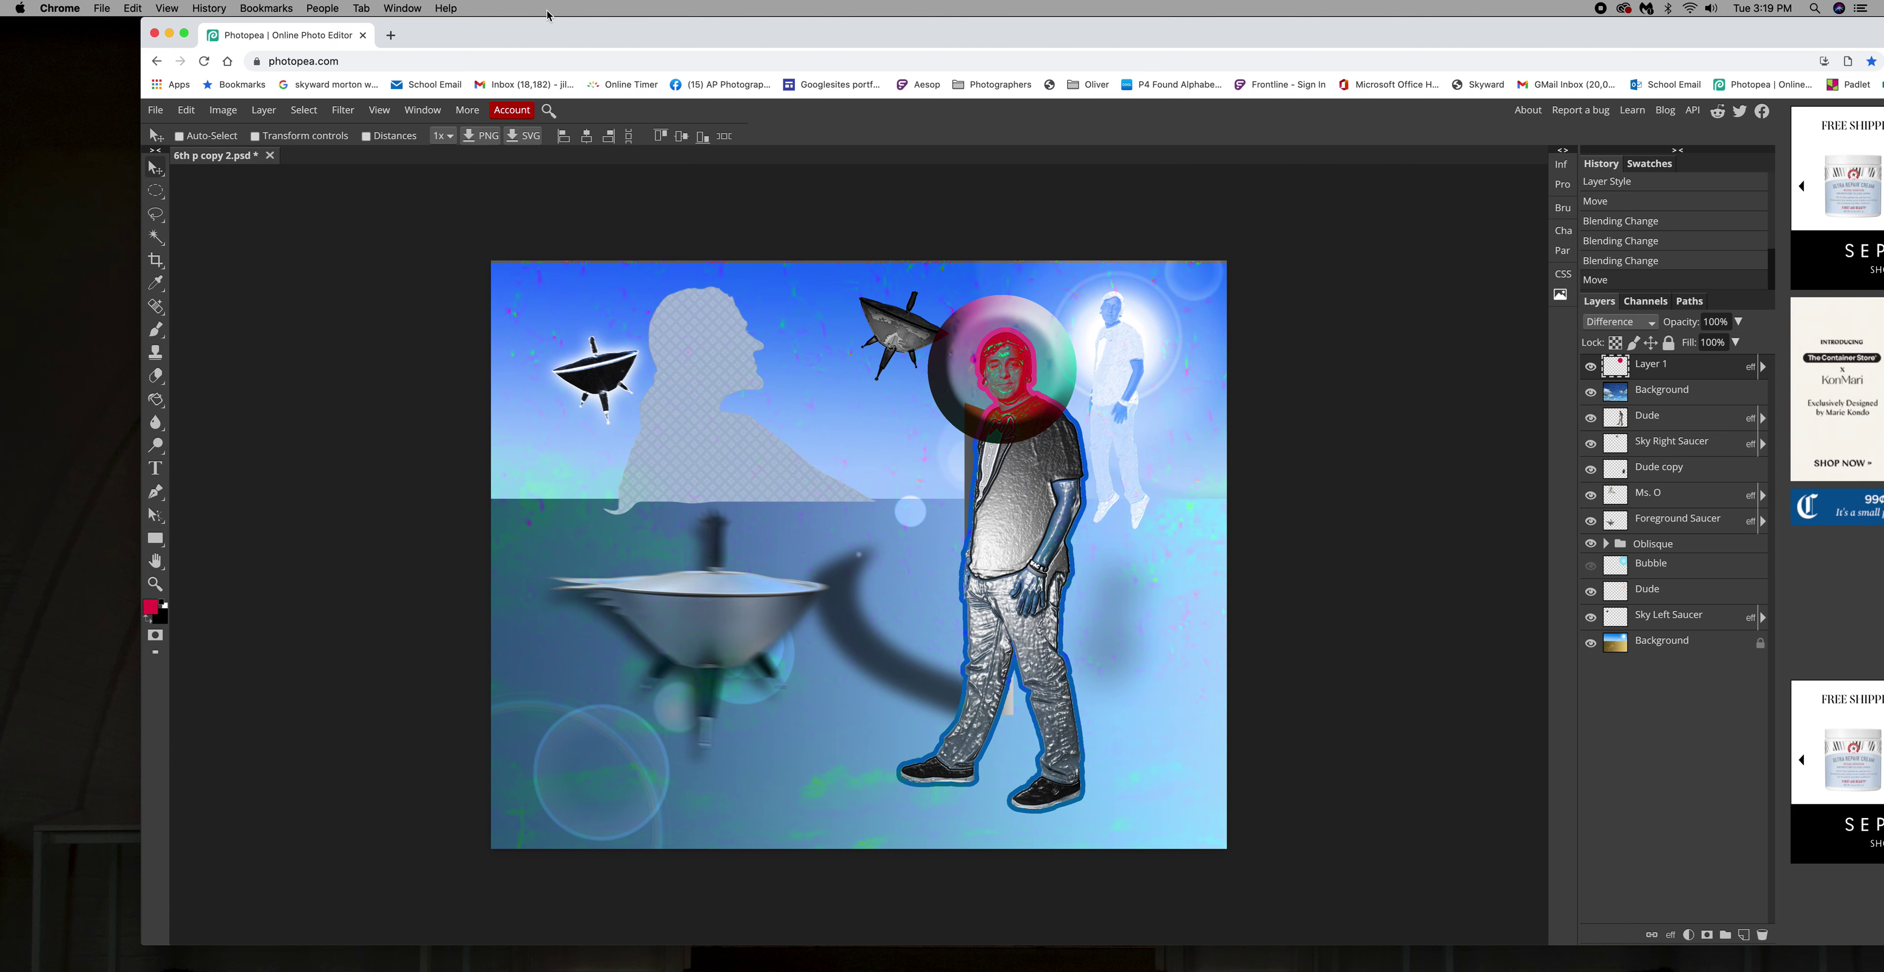
click(155, 111)
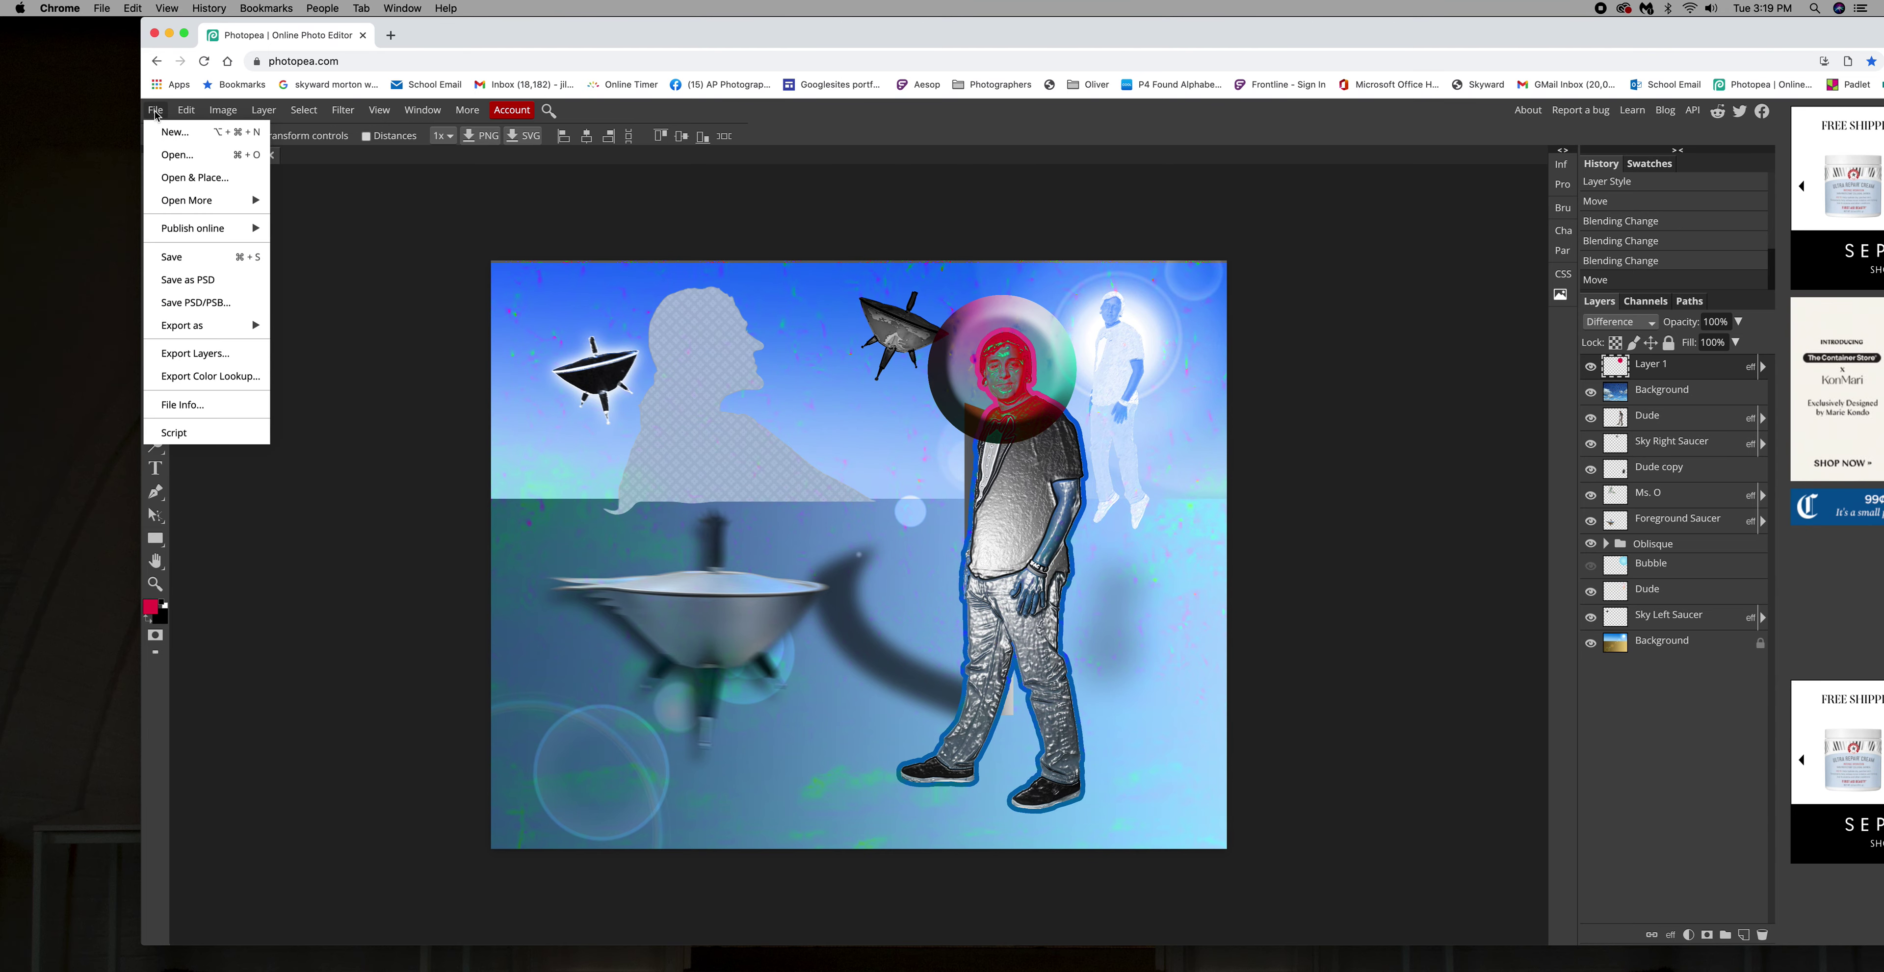
Save the collage as '6th p copy 2.psd', then export it as a JPG at 98% quality
click(208, 280)
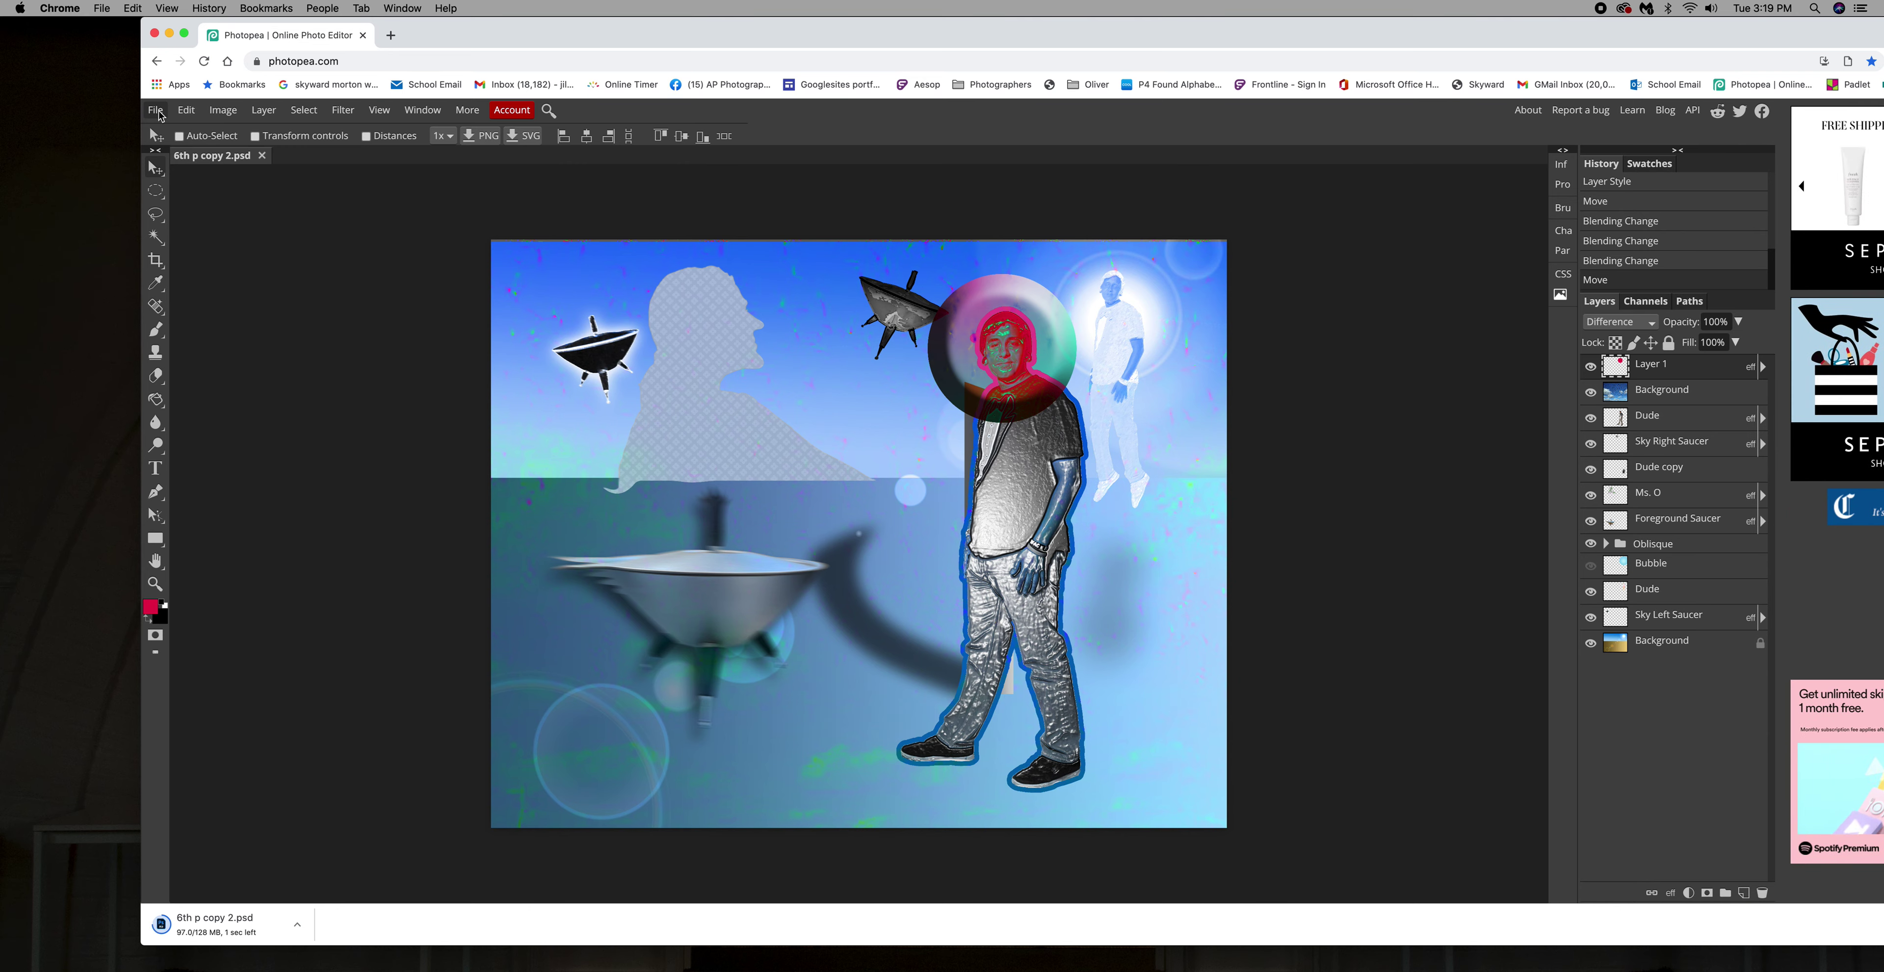
click(157, 111)
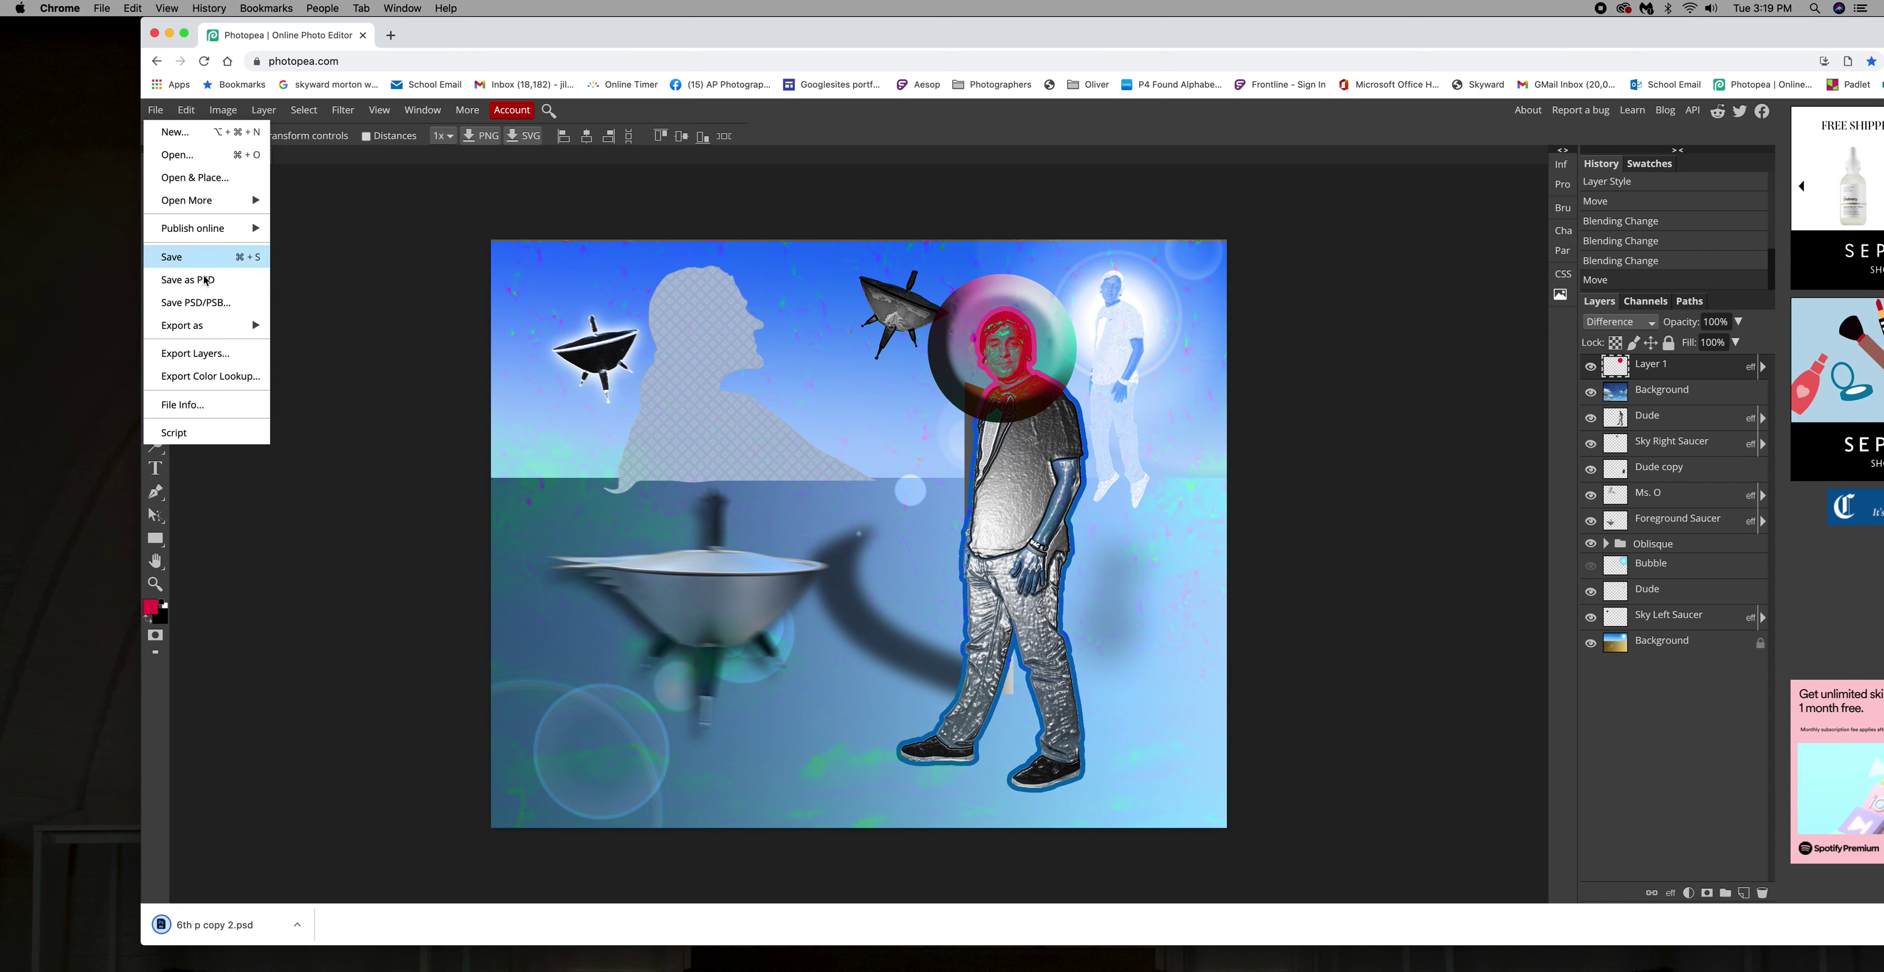
mouse_move(219, 325)
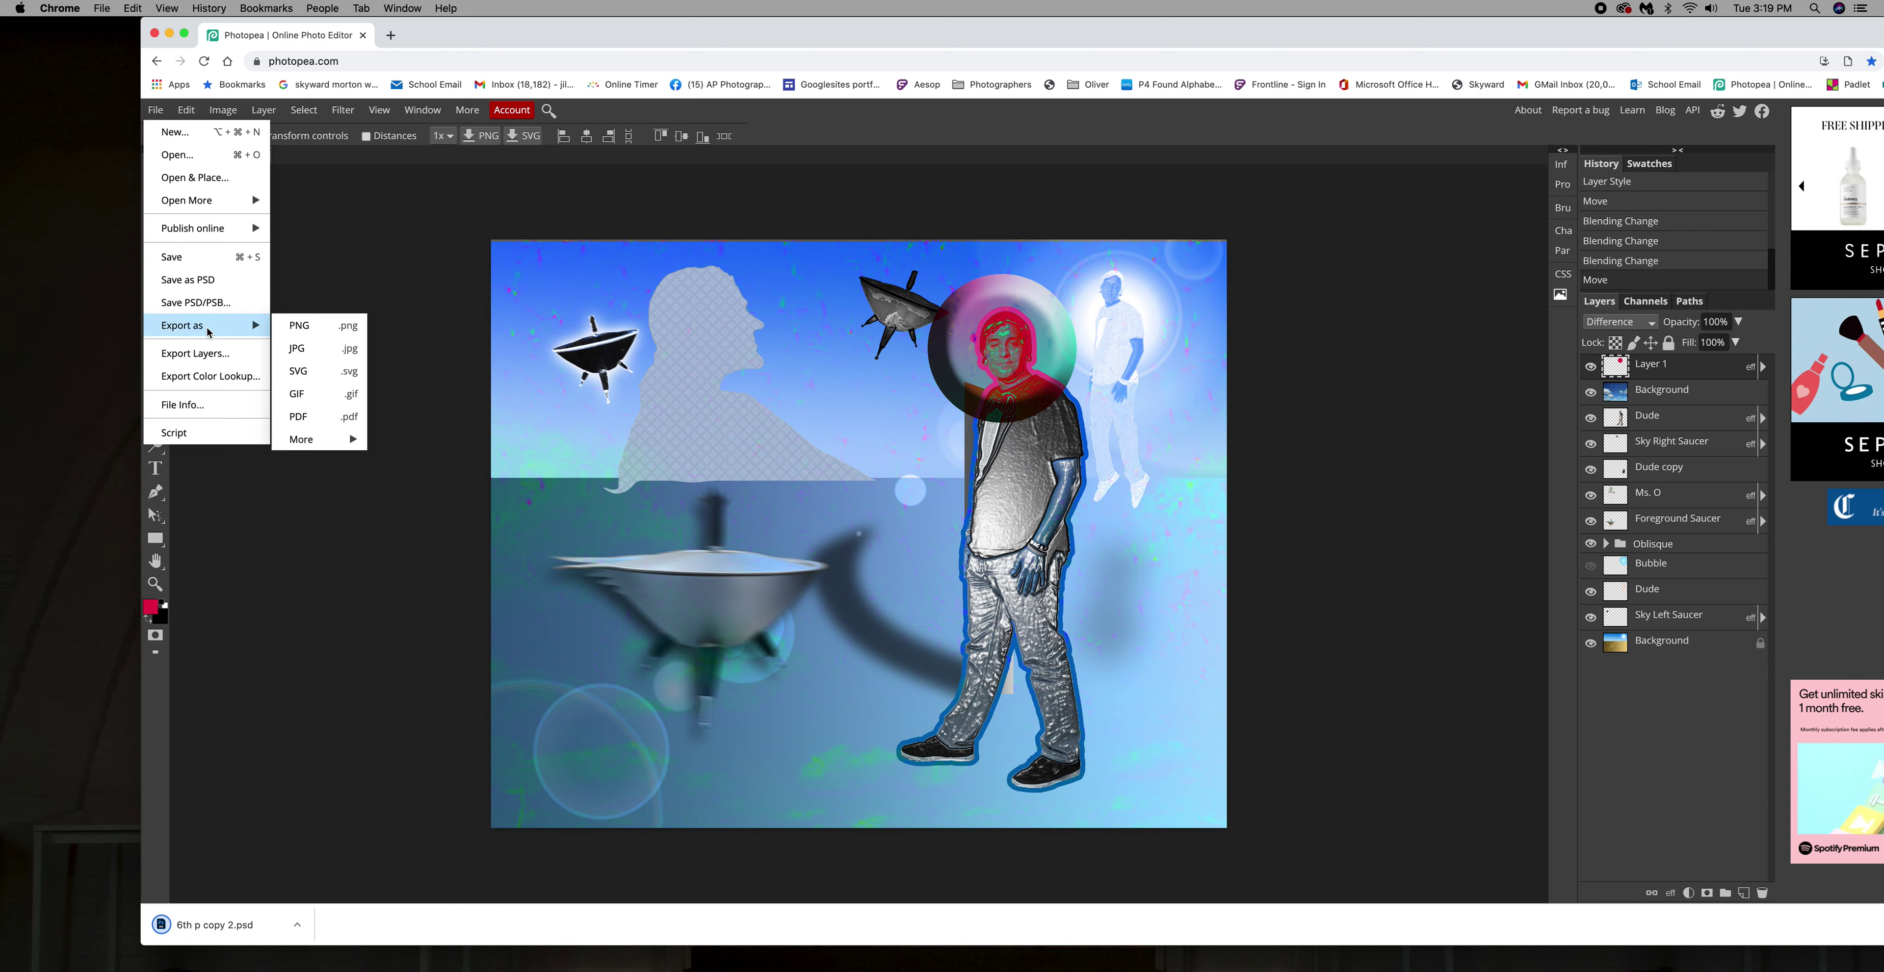
click(311, 349)
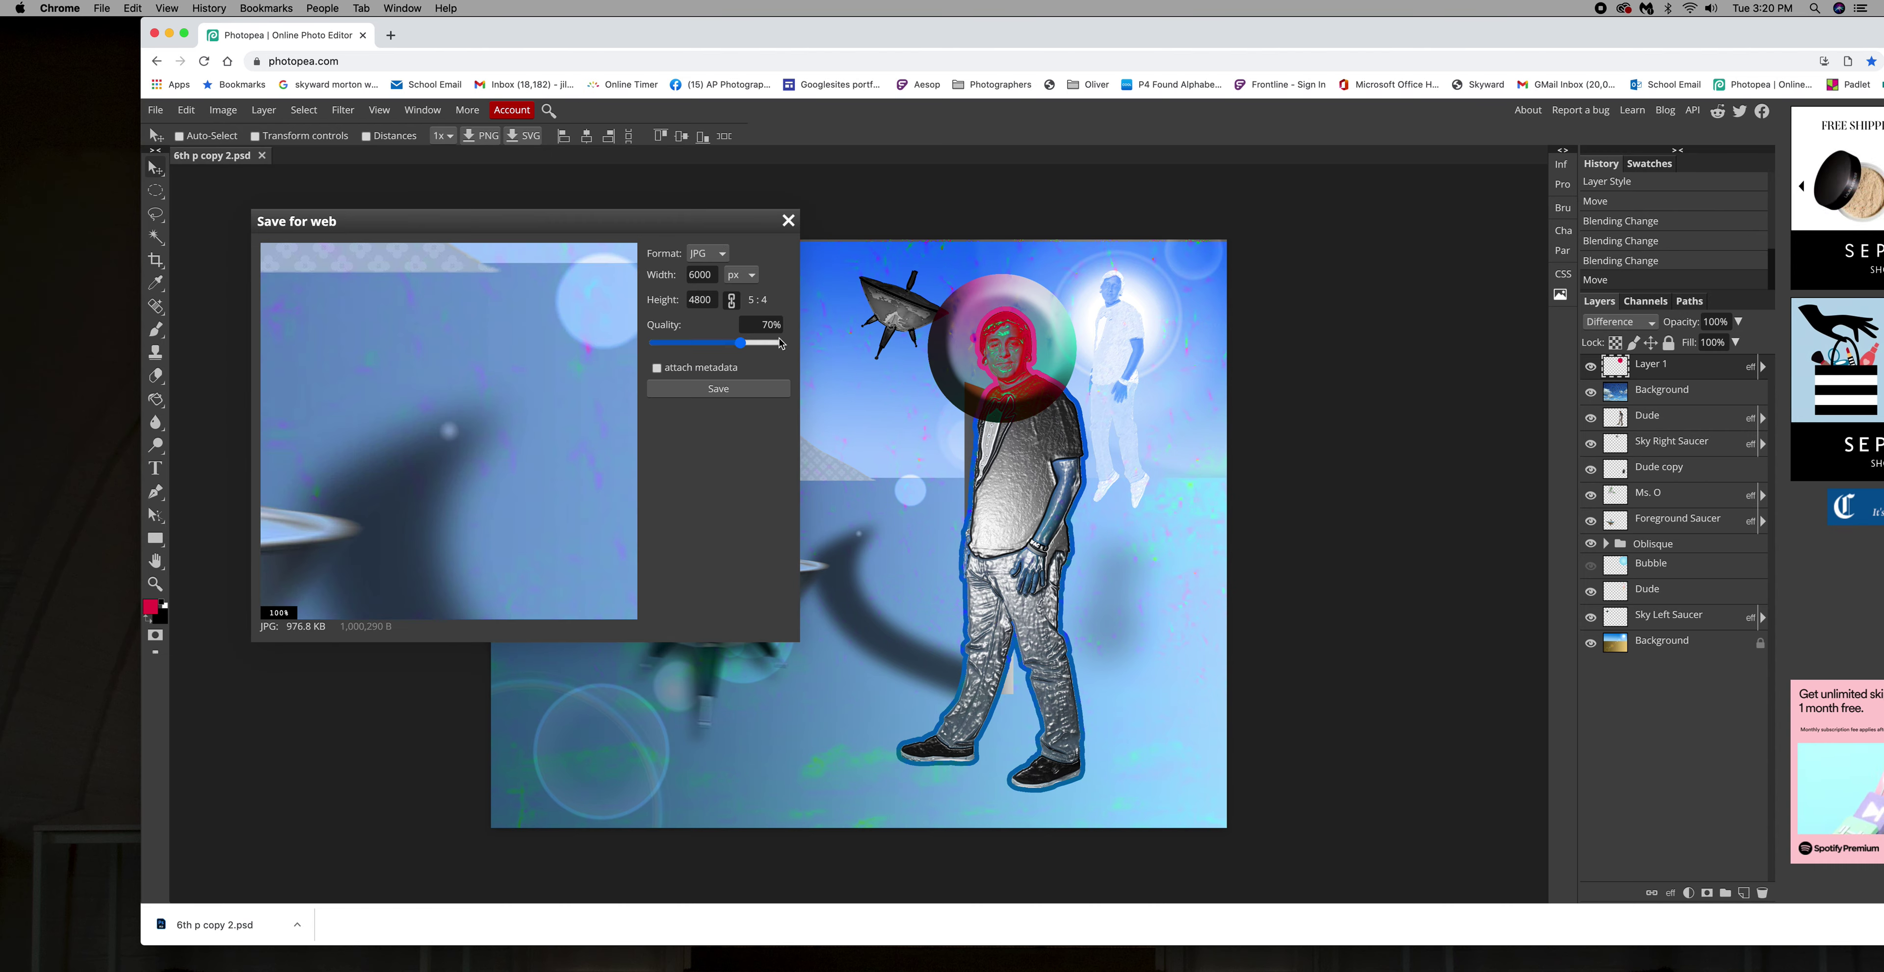
click(780, 343)
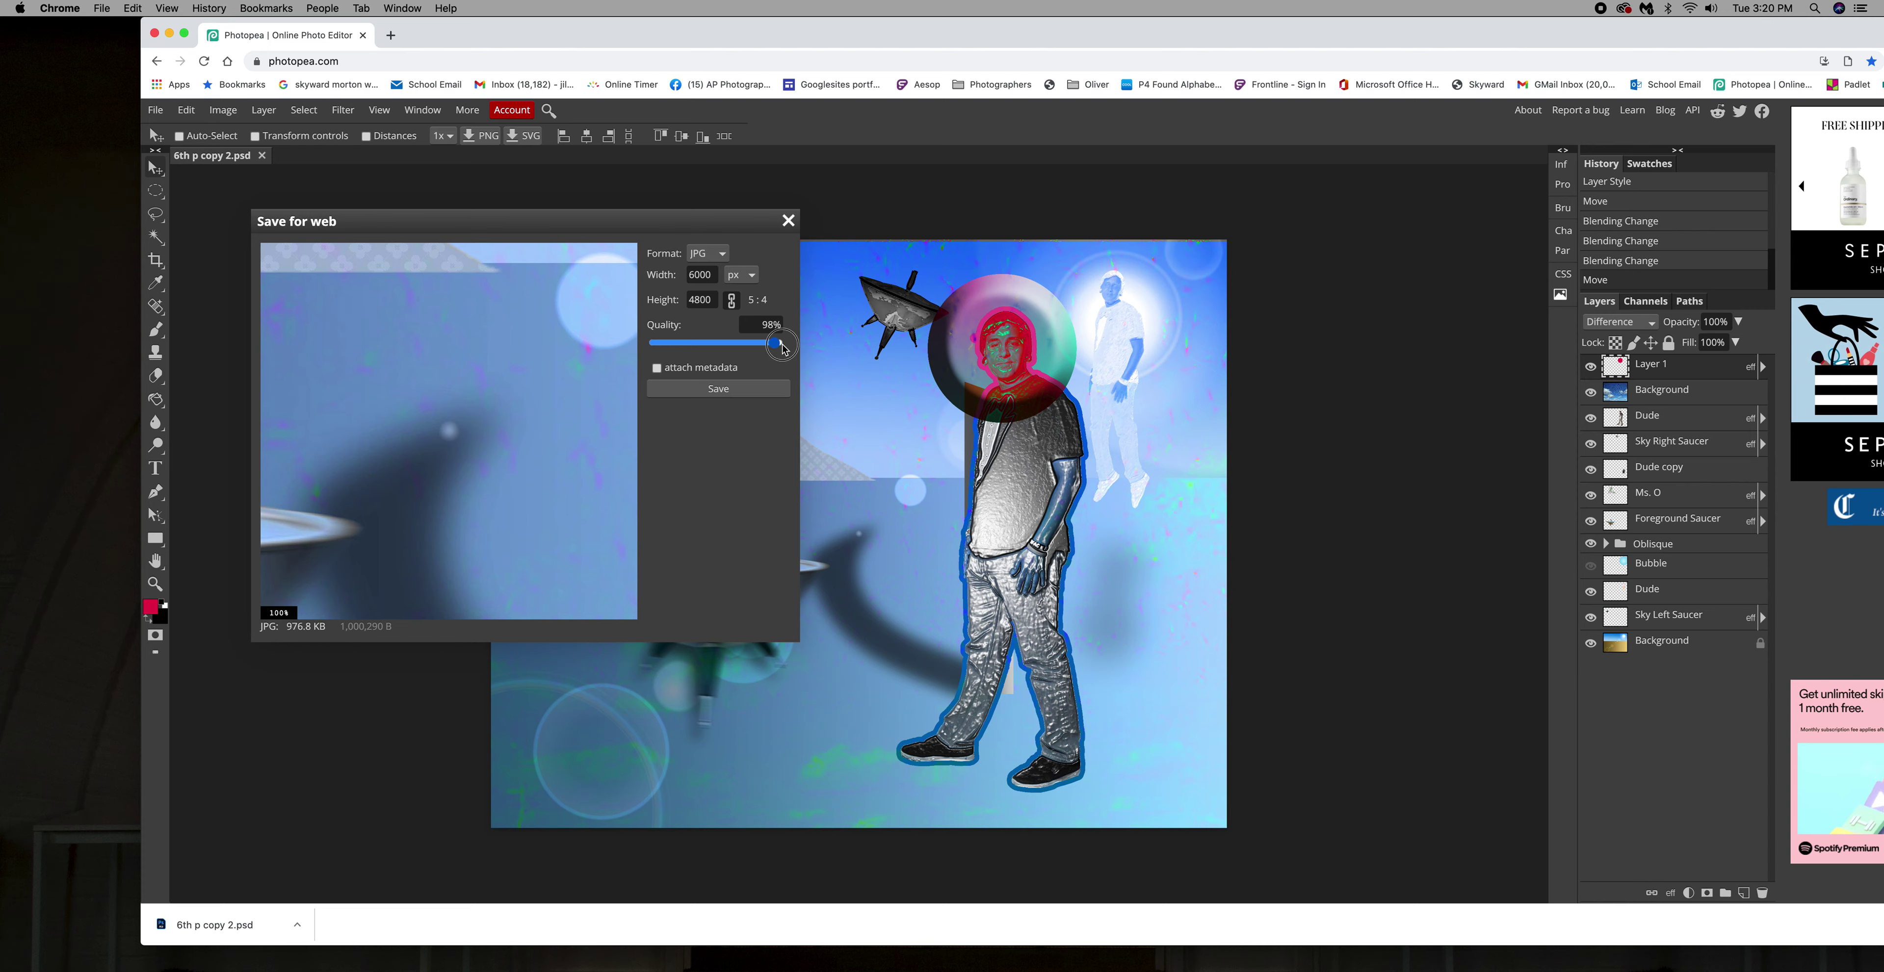
click(749, 389)
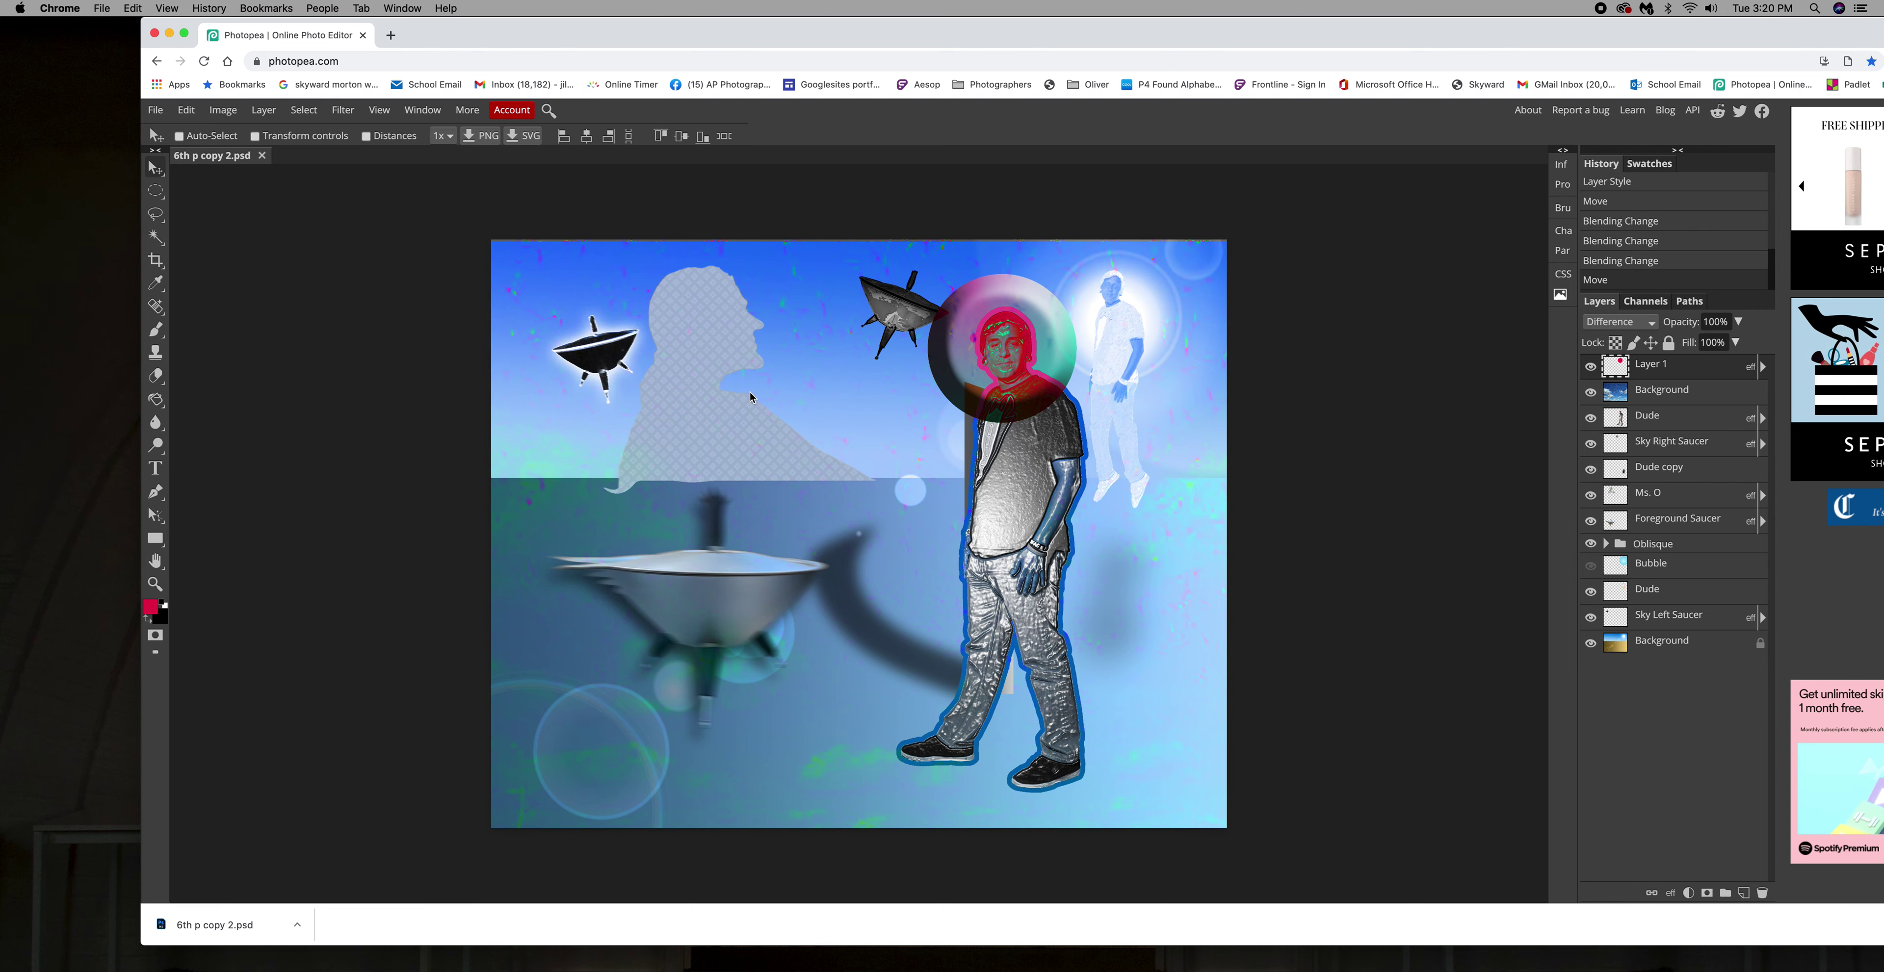